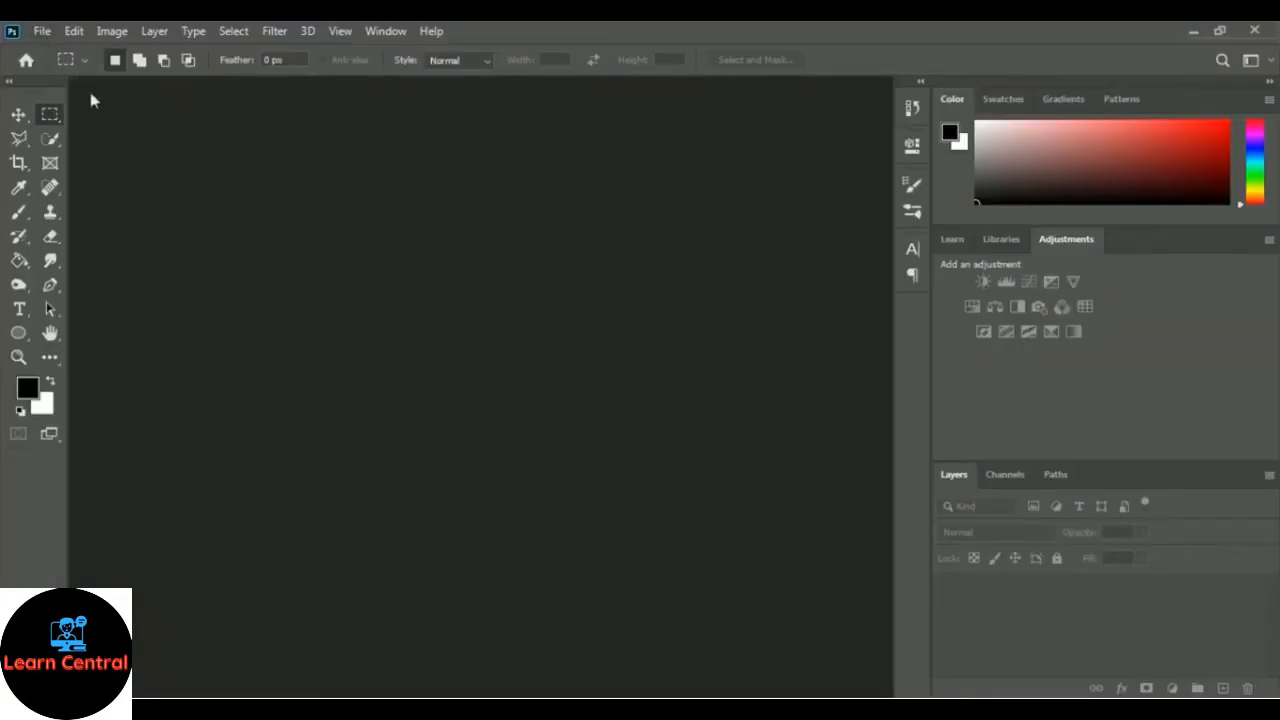
Create a new white RGB document 4 by 6 inches at 300 pixels/inch
{"action": "left_click", "coordinate": [41, 33]}
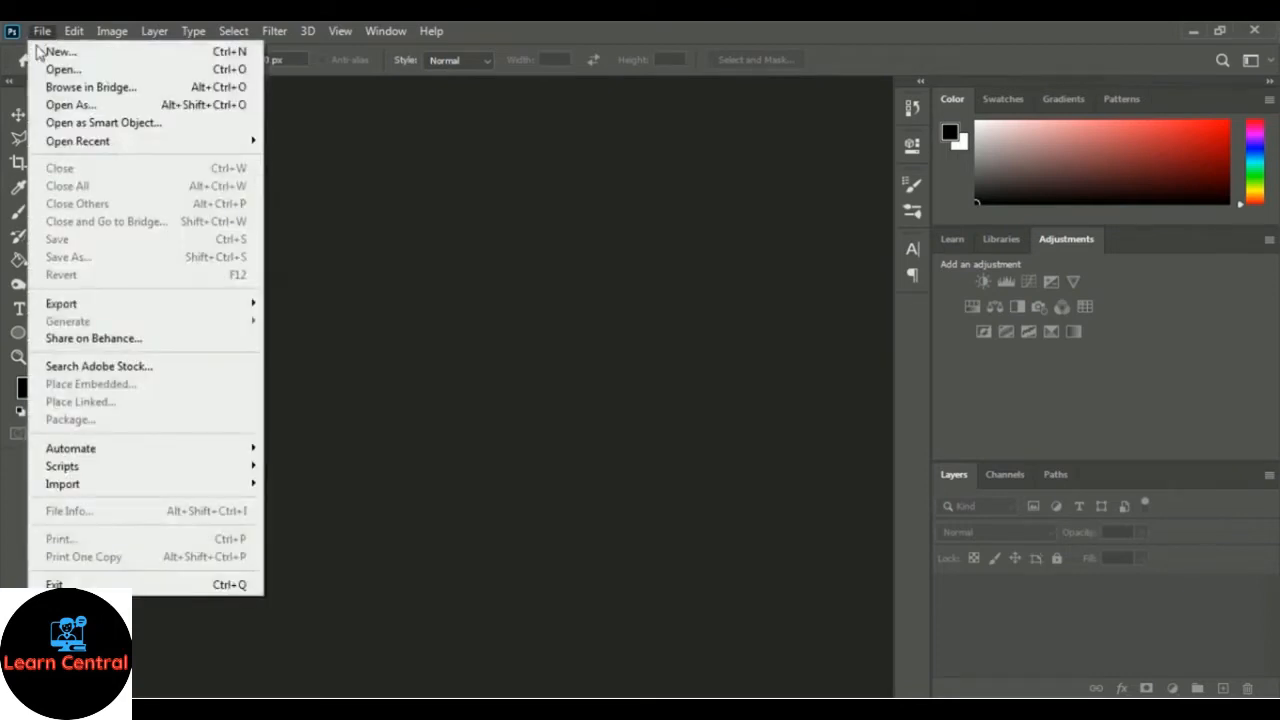
{"action": "left_click", "coordinate": [144, 55]}
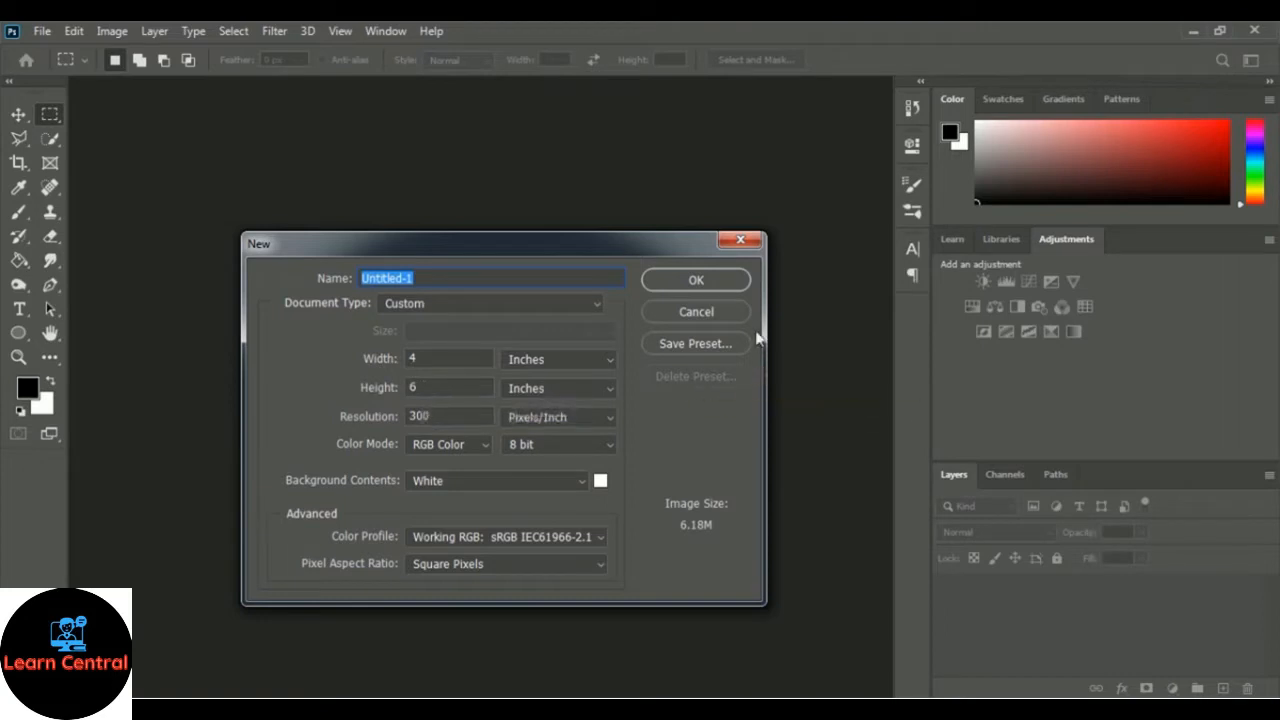
{"action": "left_click", "coordinate": [731, 285]}
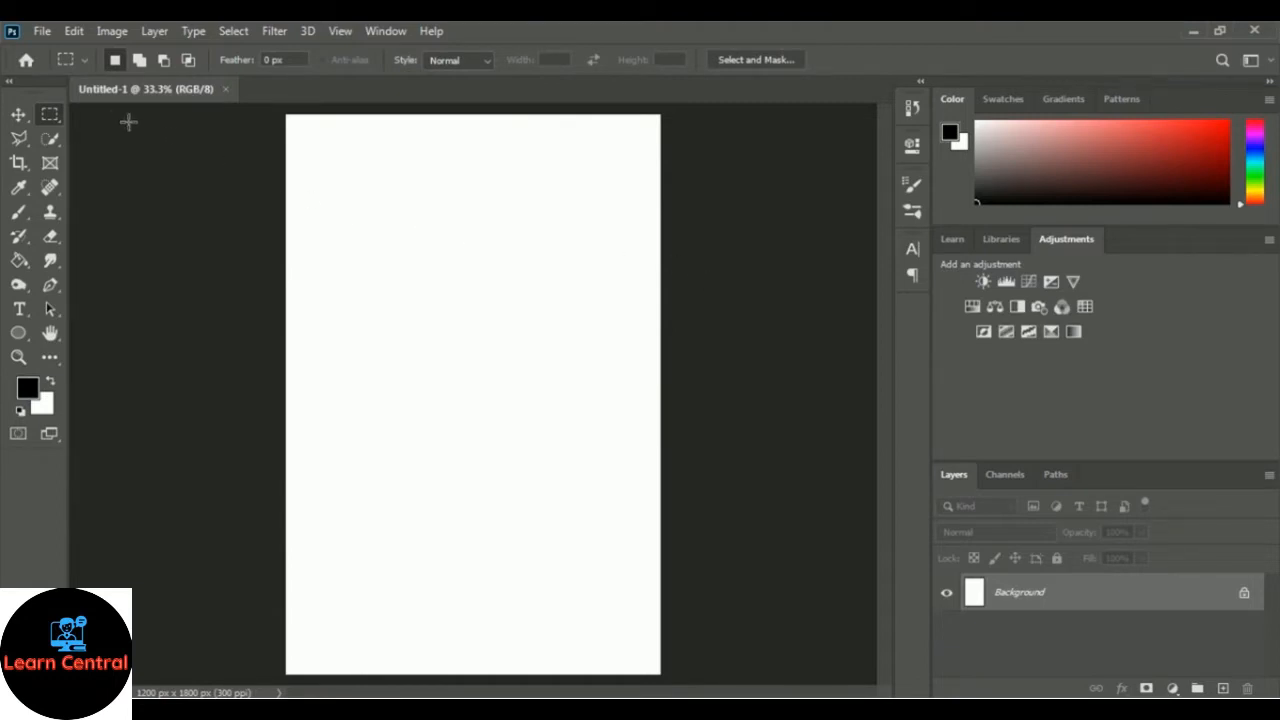
Open the BG image from the 05 T Shirt Design folder
{"action": "left_click", "coordinate": [42, 31]}
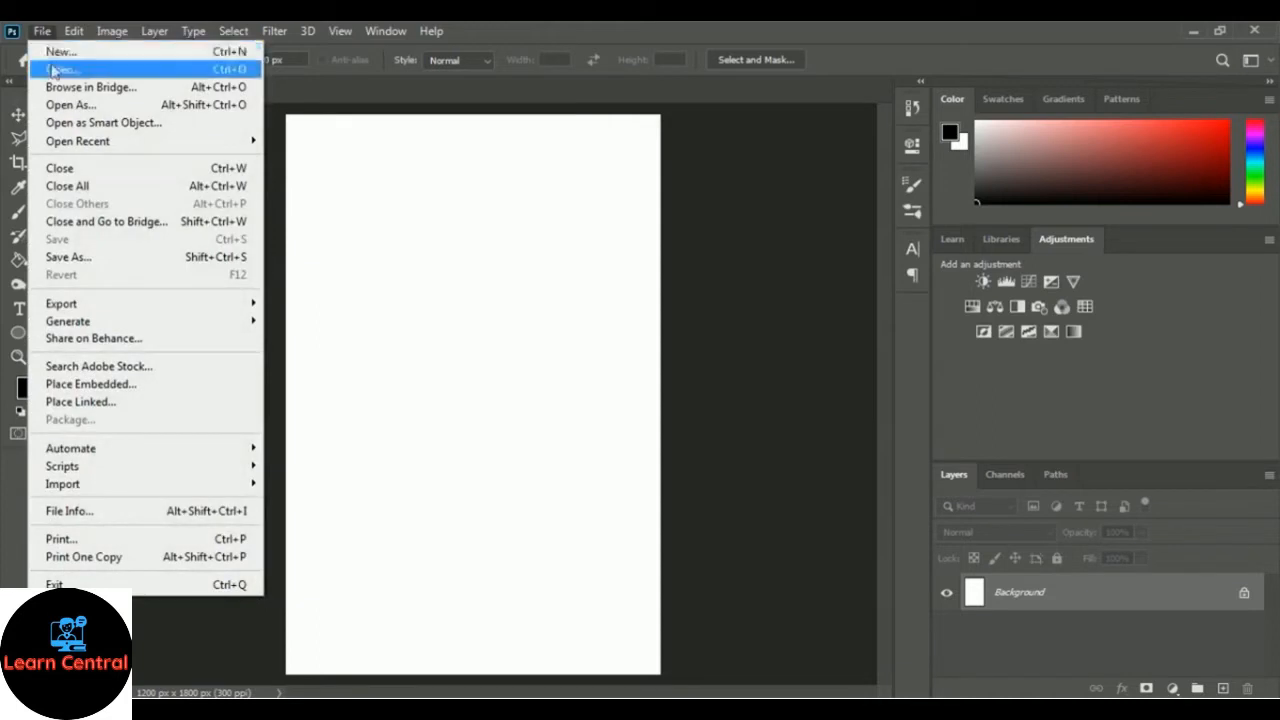
{"action": "left_click", "coordinate": [55, 69]}
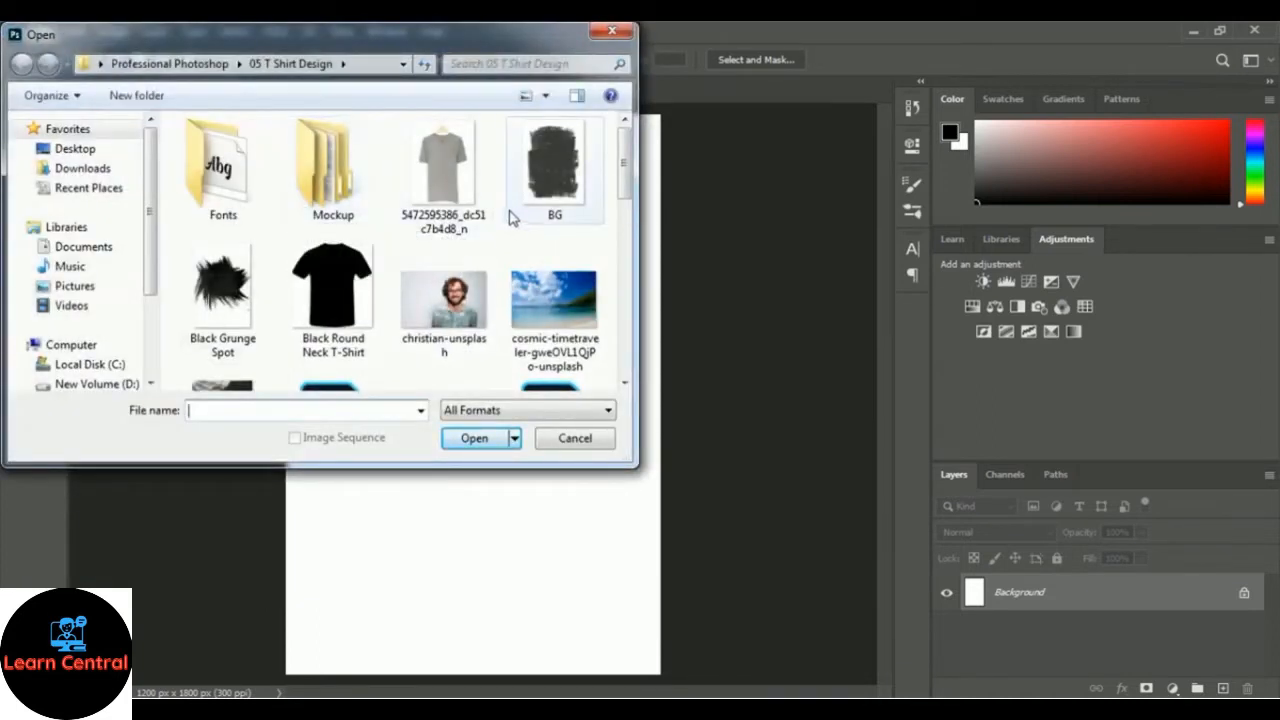
{"action": "left_click", "coordinate": [557, 190]}
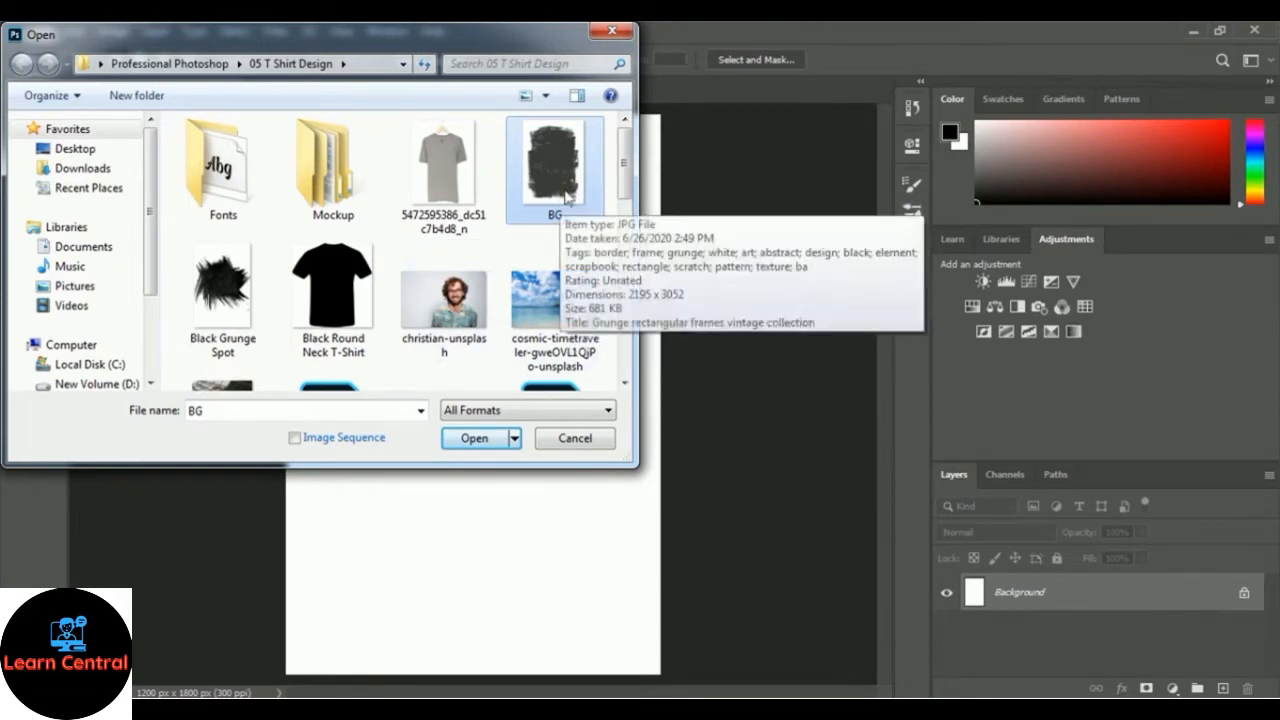
{"action": "left_click", "coordinate": [474, 438]}
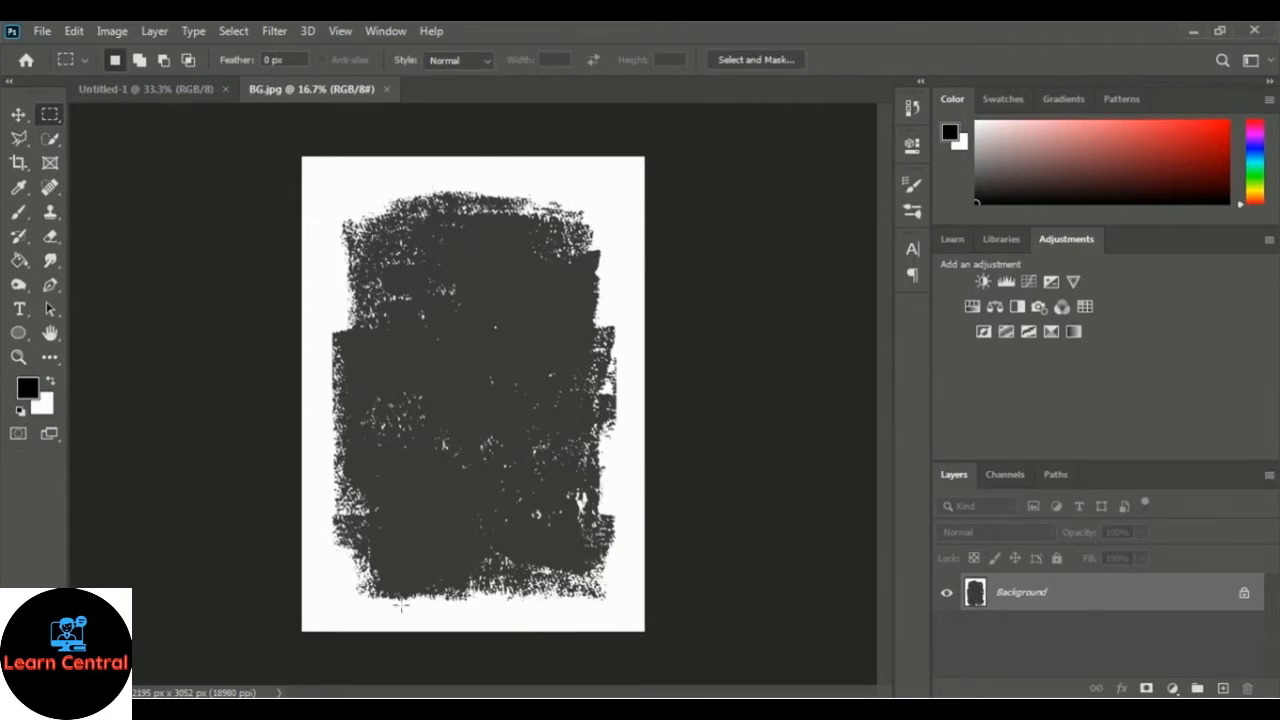
Select the white area around the dark grunge shape with the Quick Selection tool
{"action": "left_click", "coordinate": [50, 140]}
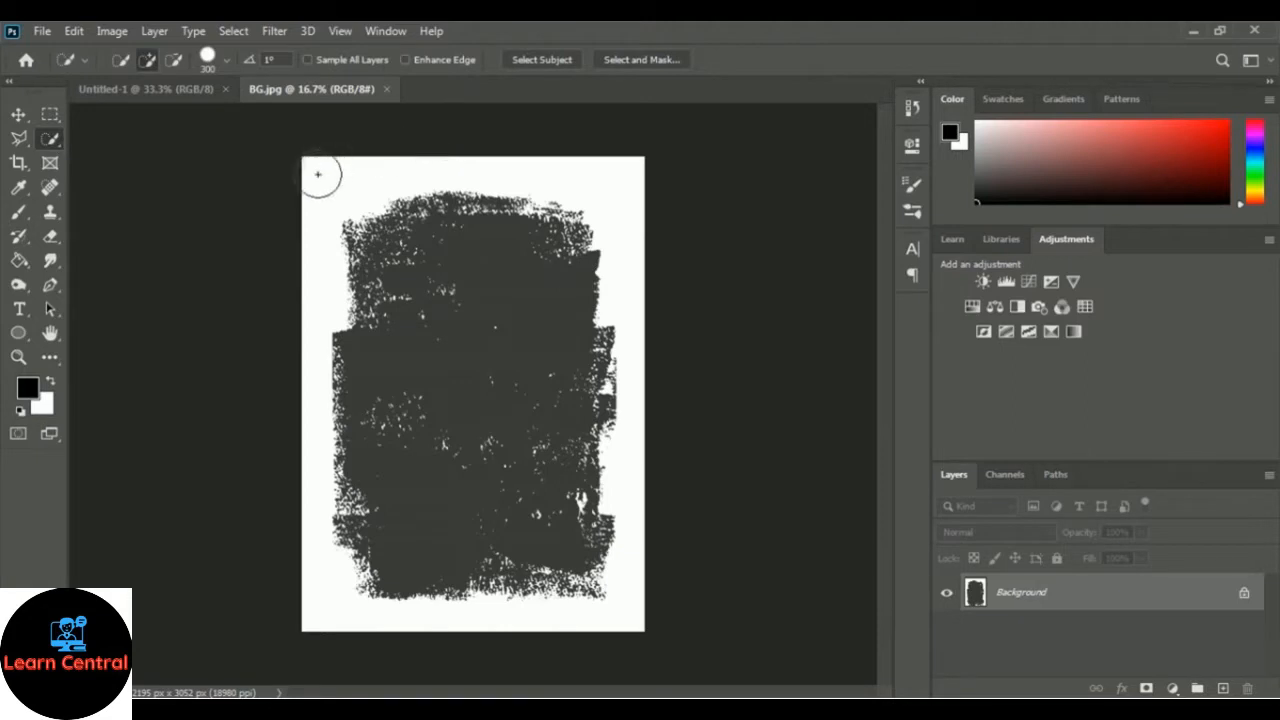
{"action": "mouse_move", "coordinate": [317, 177]}
{"action": "left_mouse_down"}
{"action": "mouse_move", "coordinate": [343, 163]}
{"action": "mouse_move", "coordinate": [608, 171]}
{"action": "mouse_move", "coordinate": [651, 309]}
{"action": "mouse_move", "coordinate": [654, 520]}
{"action": "mouse_move", "coordinate": [637, 620]}
{"action": "left_mouse_up"}
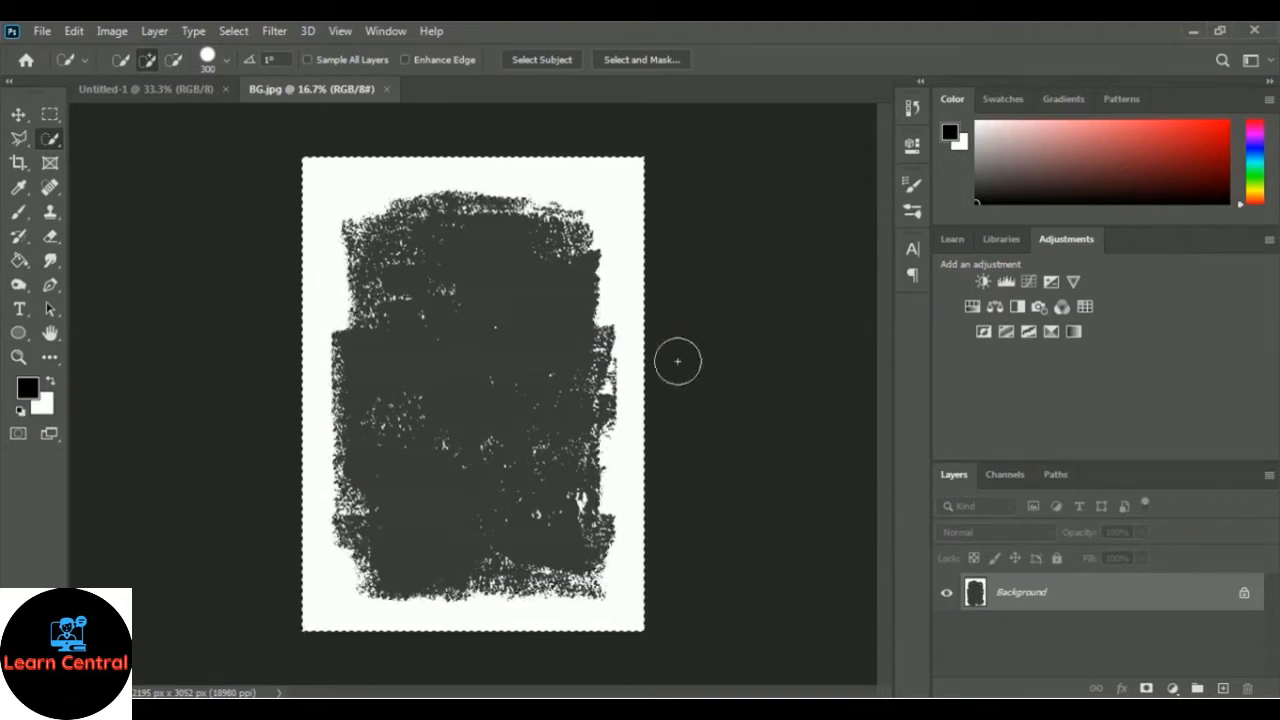
{"action": "left_click", "coordinate": [1147, 690]}
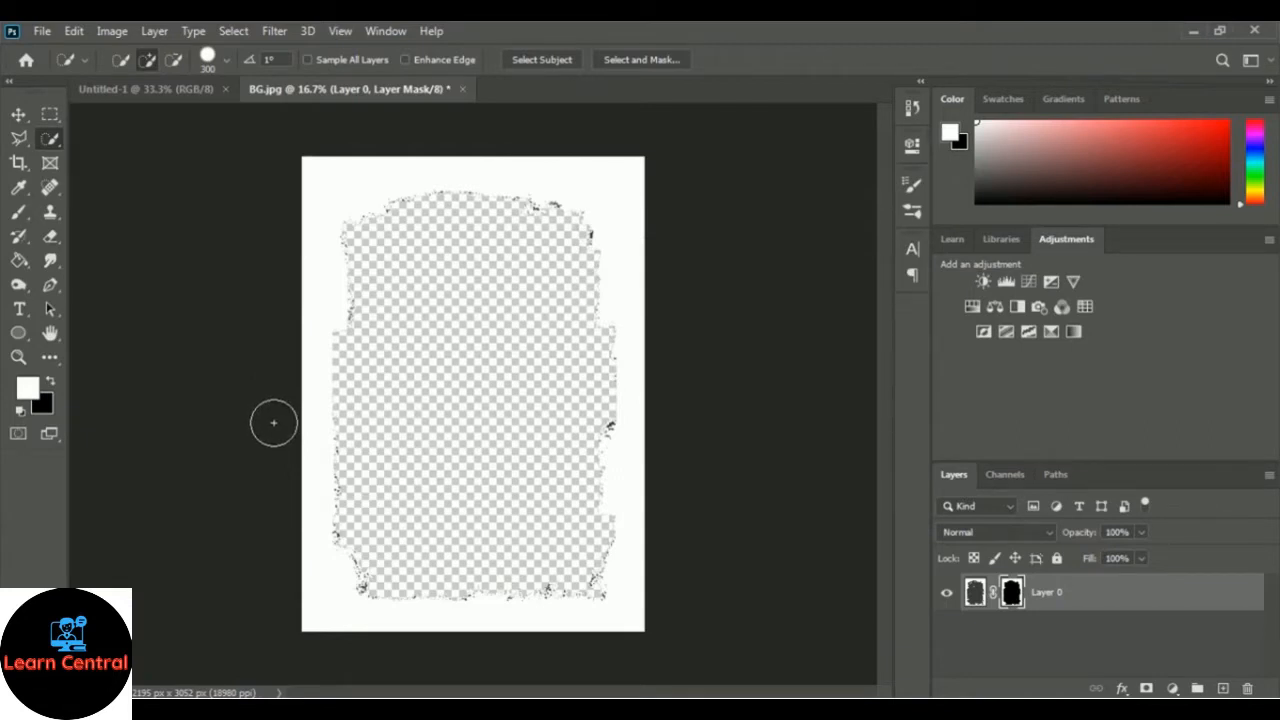
{"action": "left_click", "coordinate": [75, 31]}
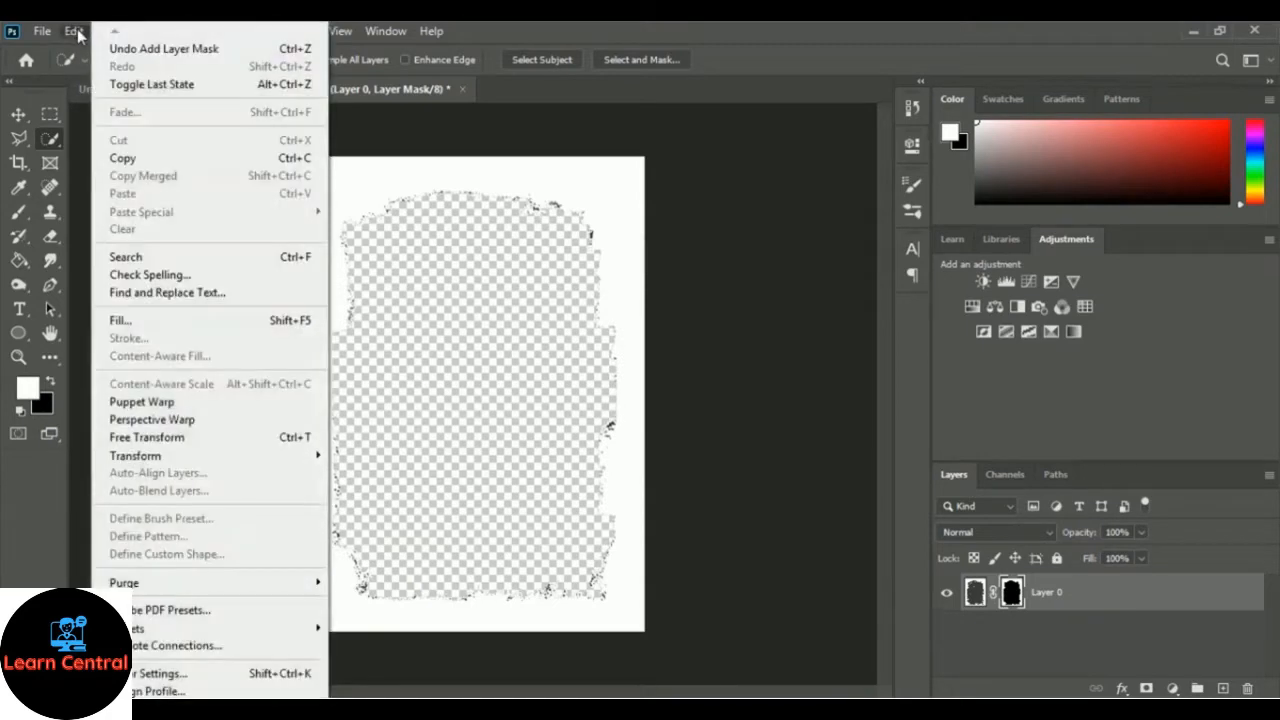
{"action": "left_click", "coordinate": [178, 52]}
{"action": "key", "text": "x"}
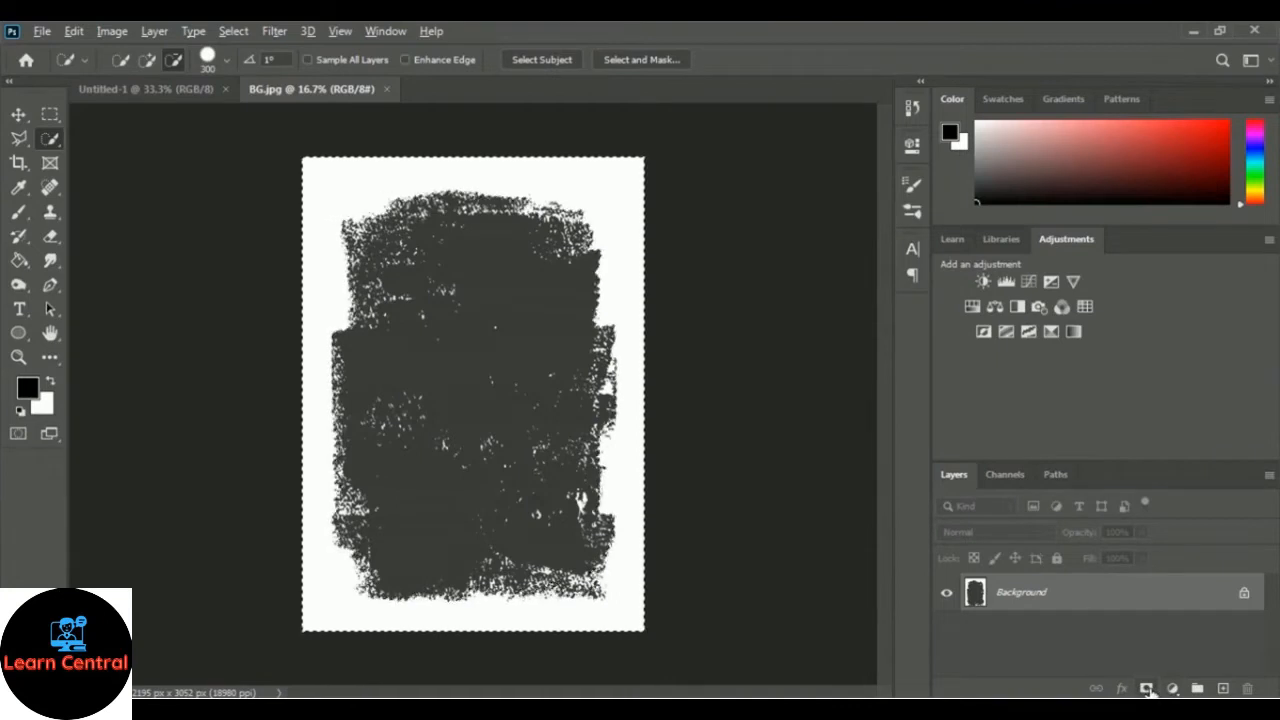
Add a layer mask that hides the selected white area and bring the masked grunge shape into the Untitled-1 document
{"action": "left_click", "coordinate": [1147, 689]}
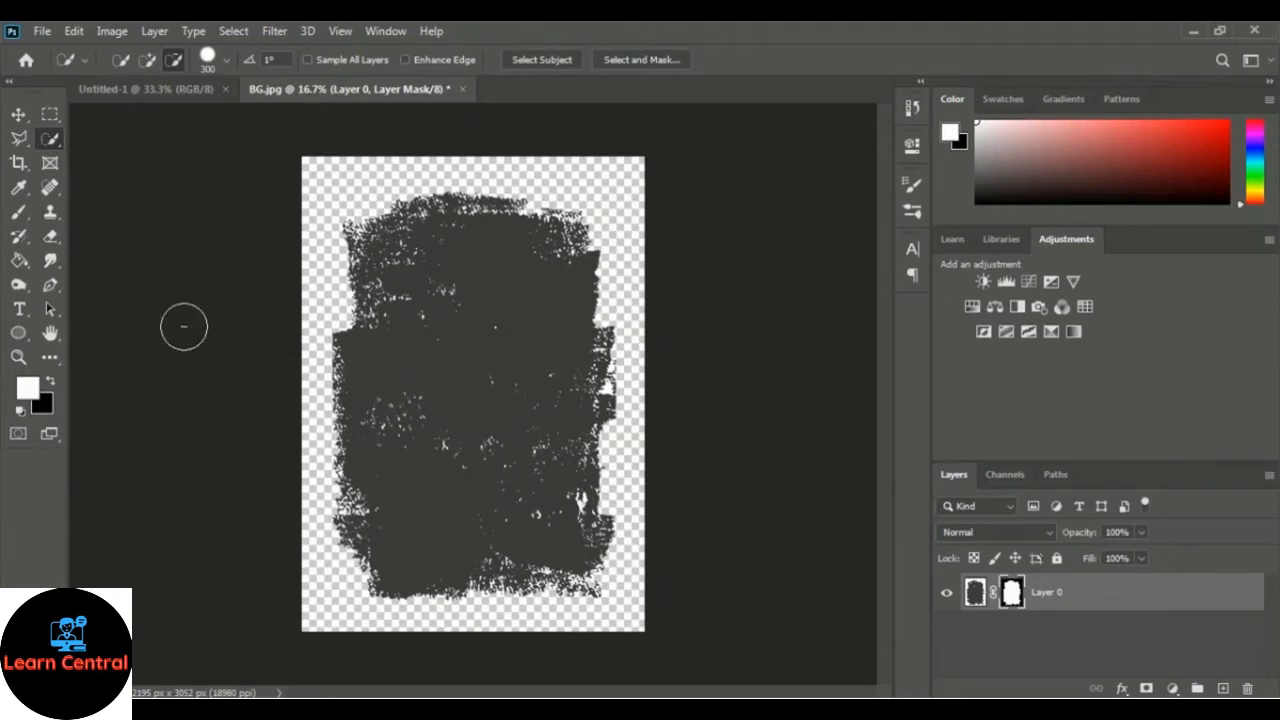
{"action": "left_click", "coordinate": [18, 115]}
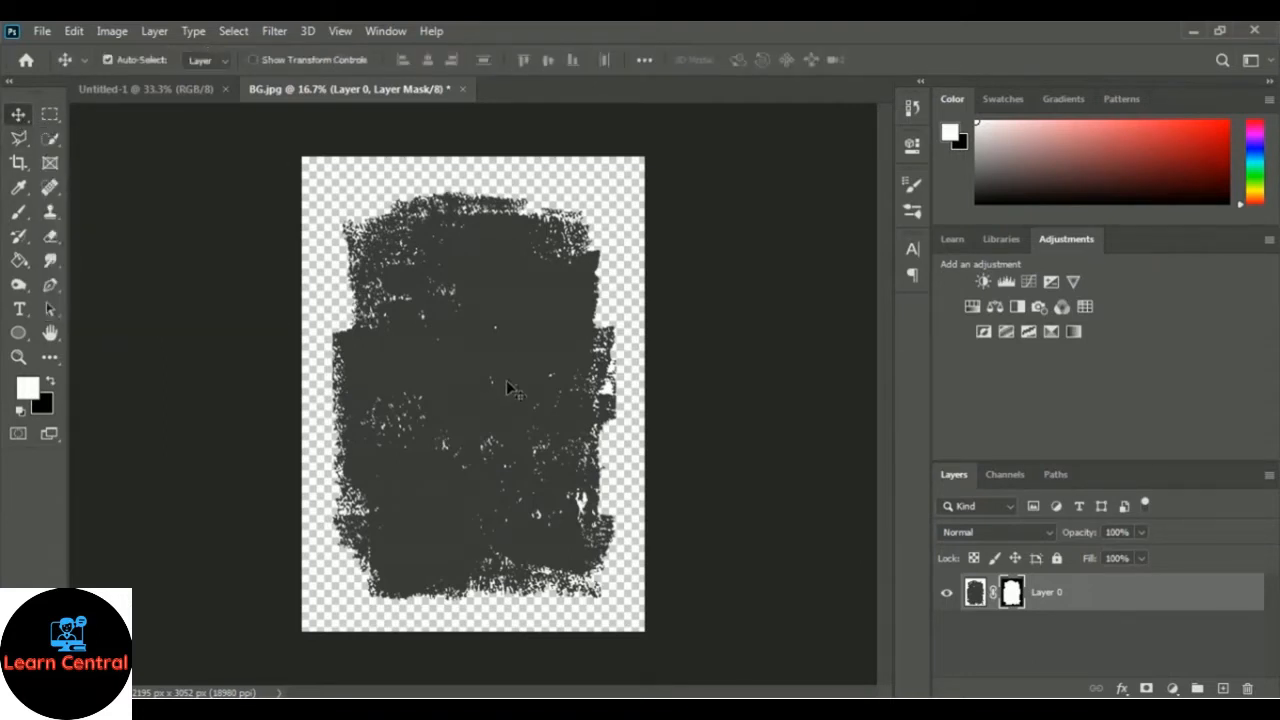
{"action": "left_click_drag", "start_coordinate": [516, 401], "coordinate": [504, 360]}
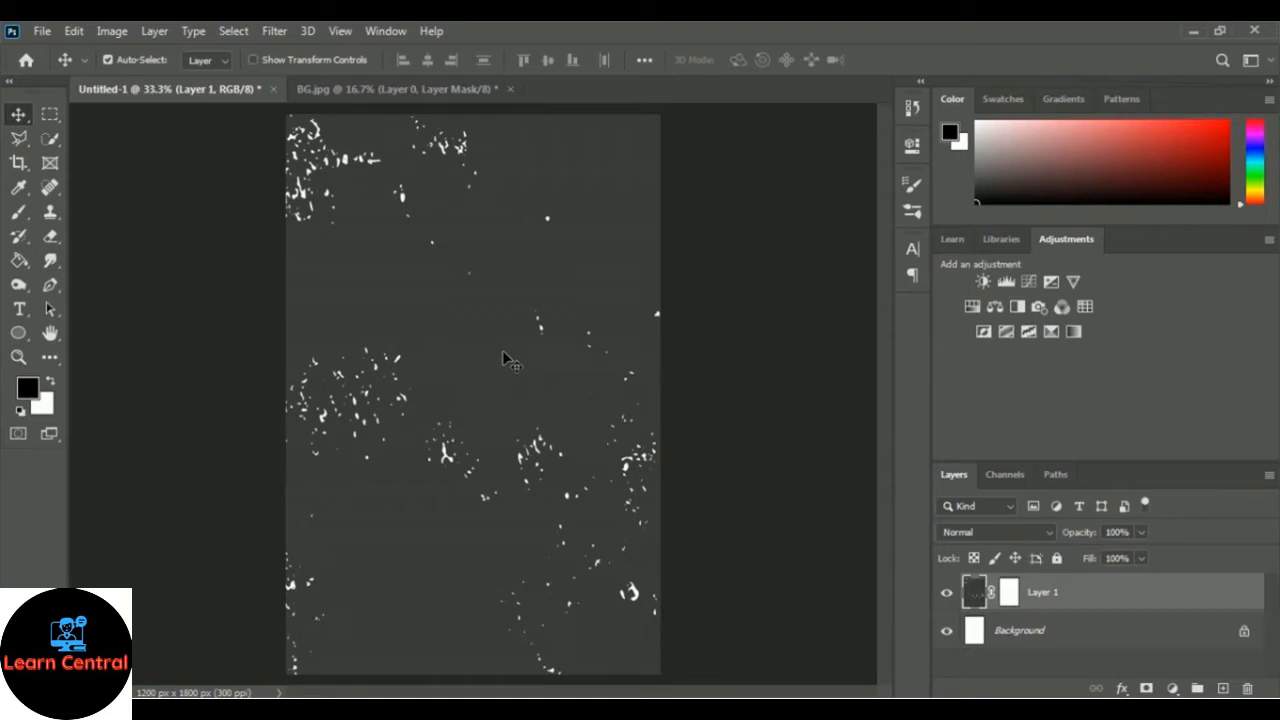
Scale the grunge layer down to about 62% and position it so the whole shape fits inside the canvas
{"action": "left_click", "coordinate": [339, 31]}
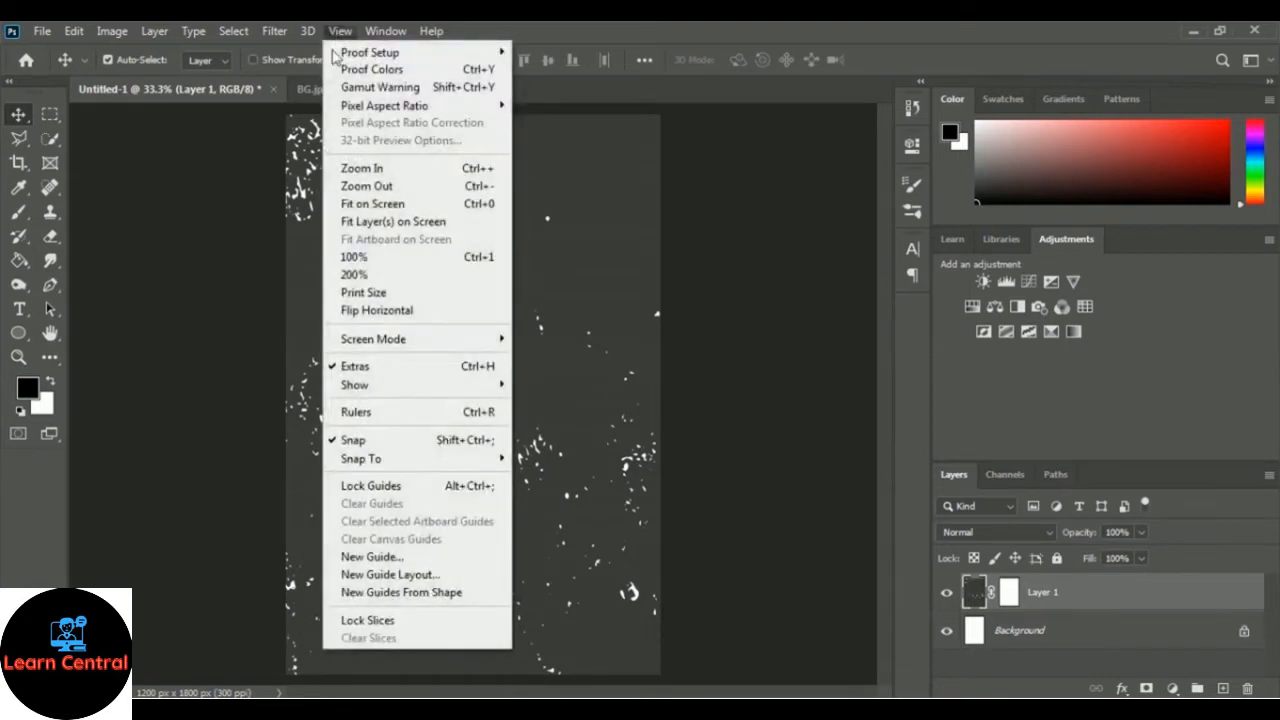
{"action": "left_click", "coordinate": [417, 186]}
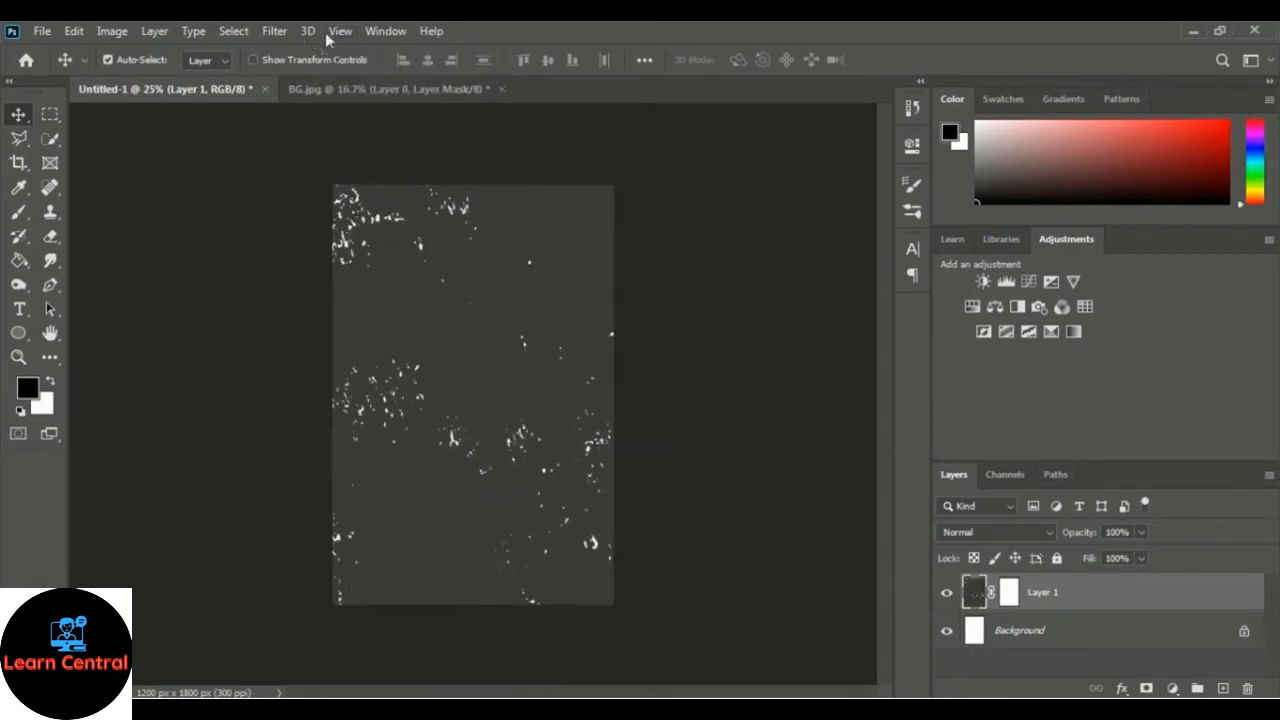
{"action": "left_click", "coordinate": [330, 34]}
{"action": "left_click", "coordinate": [400, 186]}
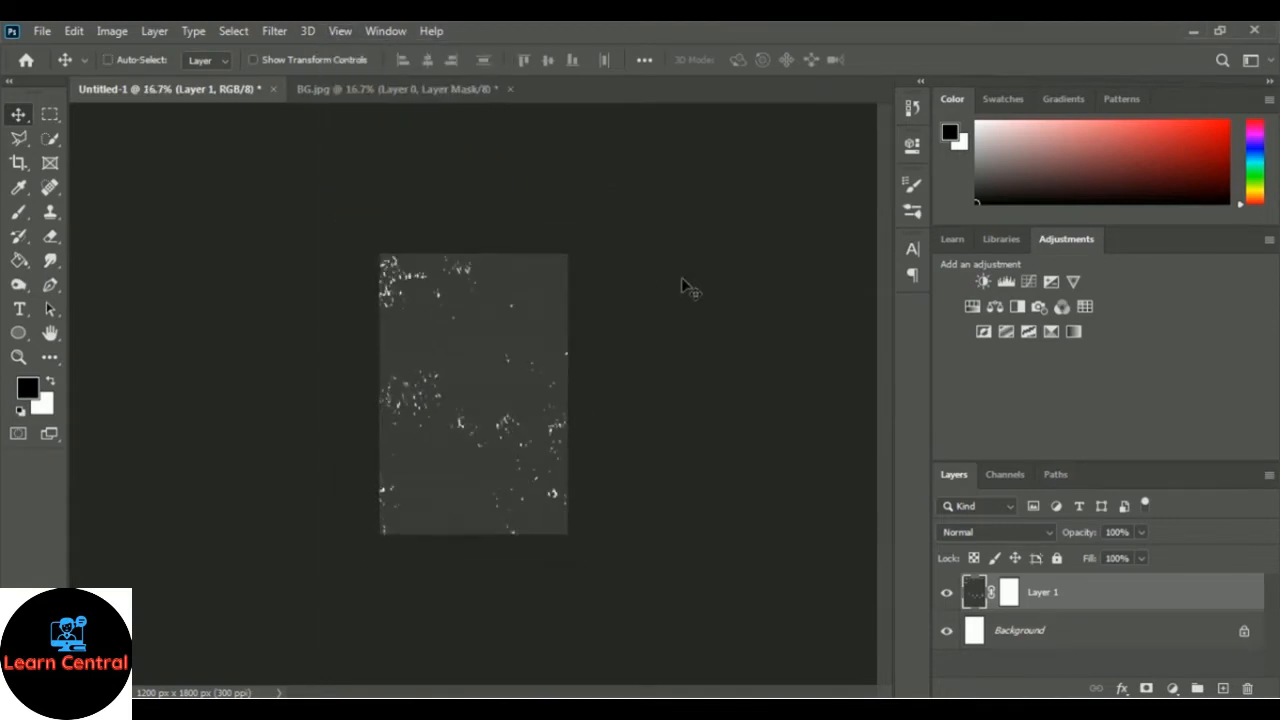
{"action": "key", "text": "ctrl+t"}
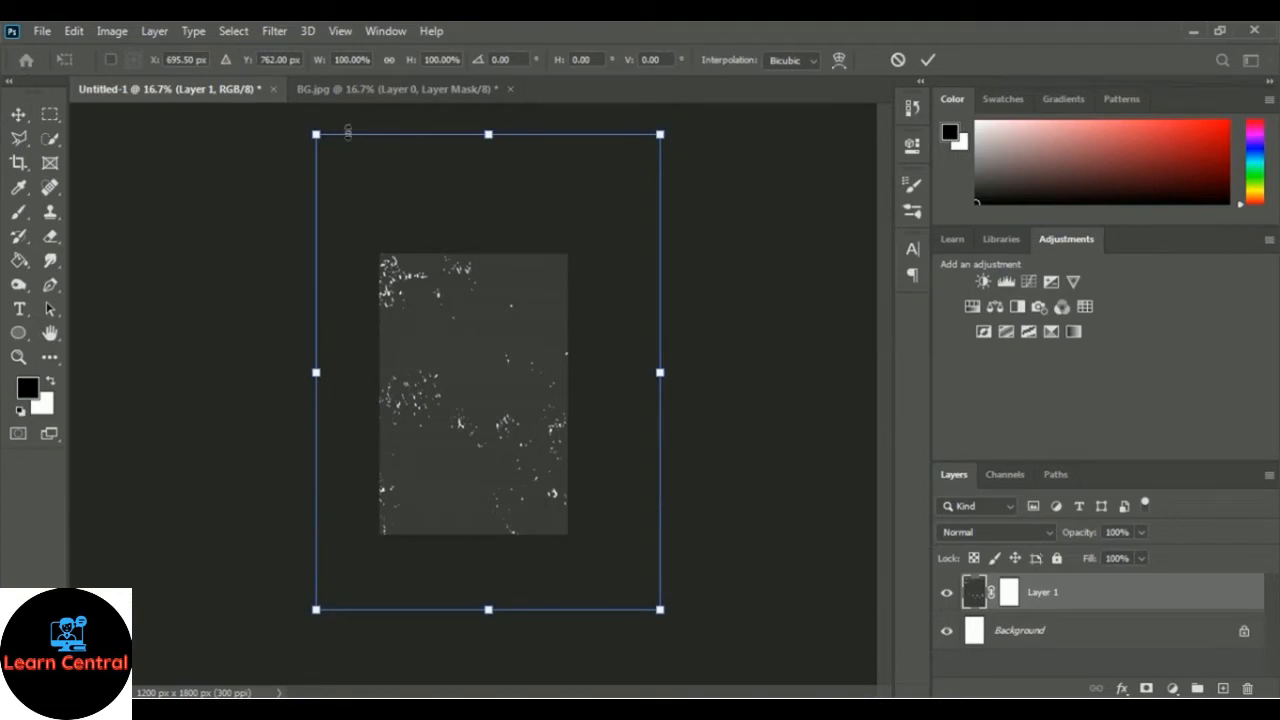
{"action": "left_click_drag", "start_coordinate": [316, 134], "coordinate": [355, 229]}
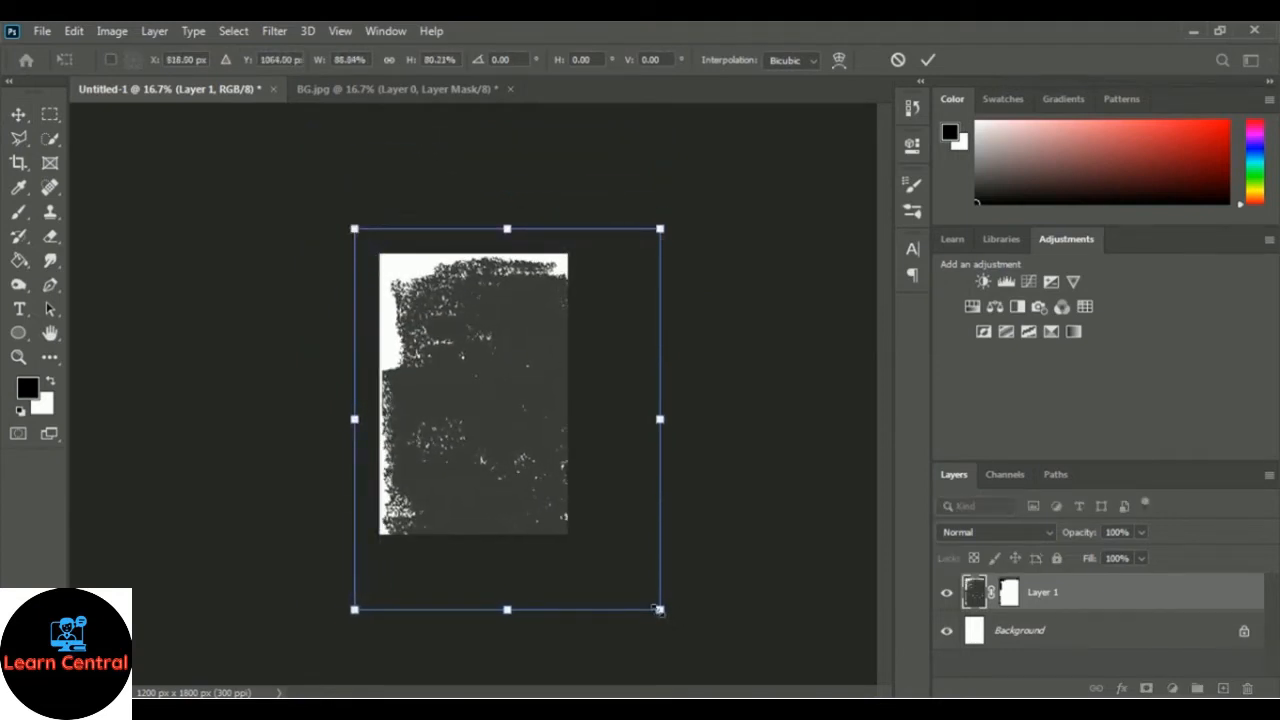
{"action": "left_click_drag", "start_coordinate": [659, 608], "coordinate": [582, 534]}
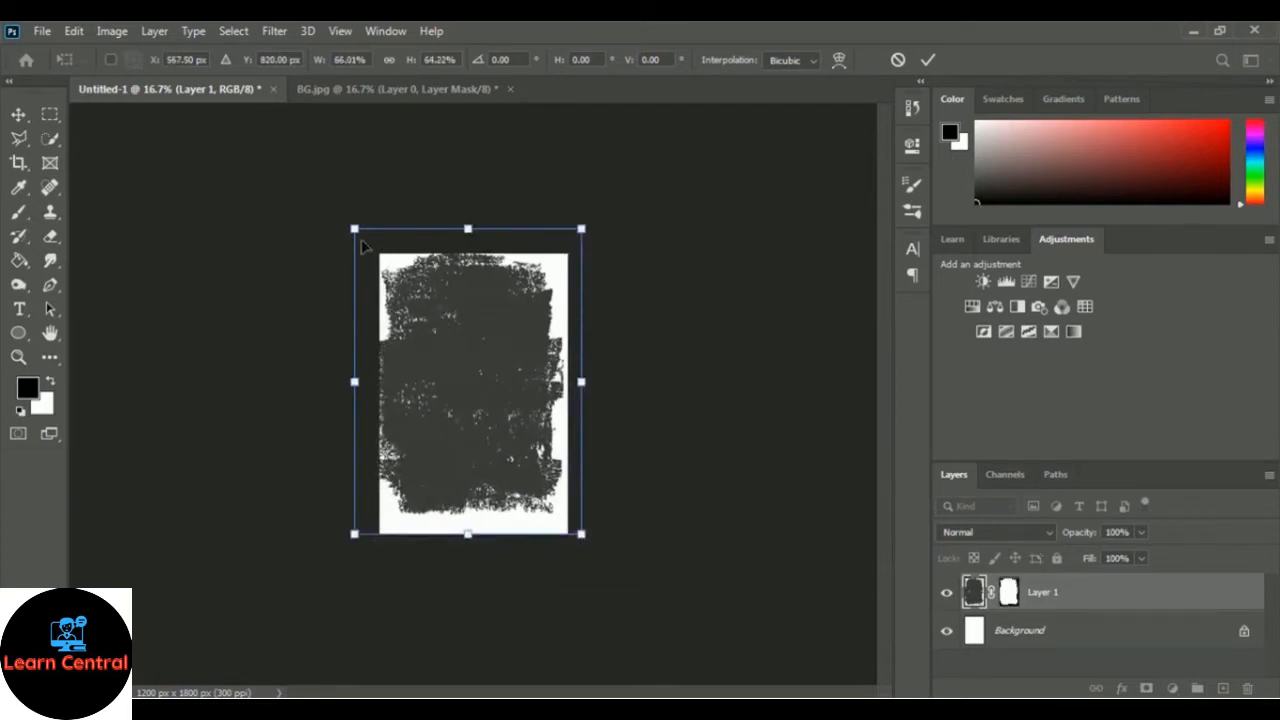
{"action": "left_click_drag", "start_coordinate": [355, 229], "coordinate": [367, 239]}
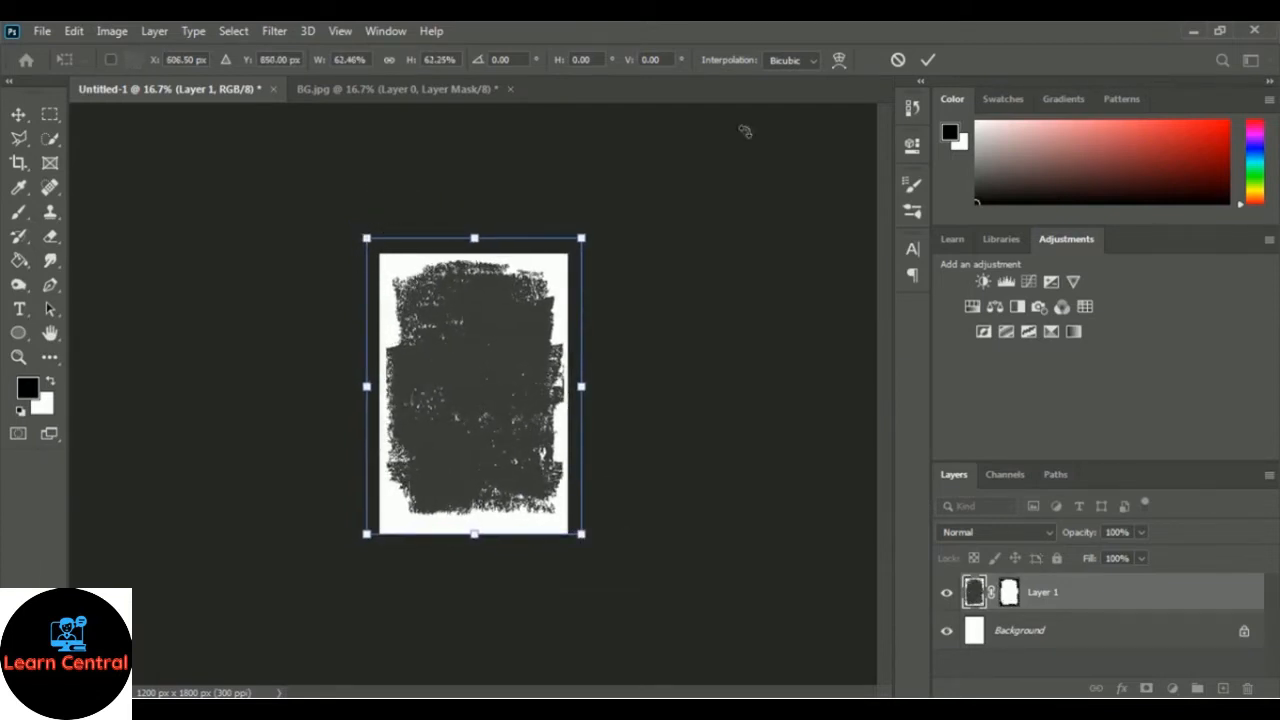
{"action": "left_click", "coordinate": [928, 60]}
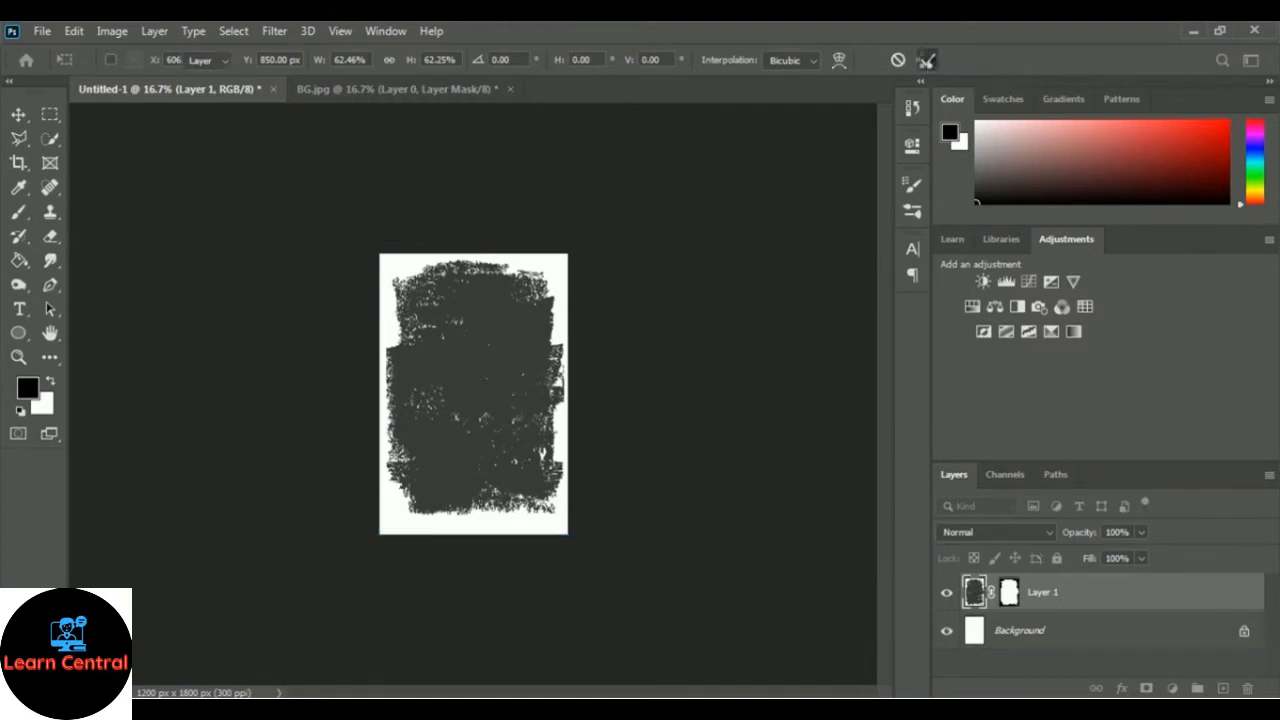
Place the Unsplash photo of the green sports car on a city street as an embedded image
{"action": "key", "text": "ctrl+plus"}
{"action": "key", "text": "ctrl+plus"}
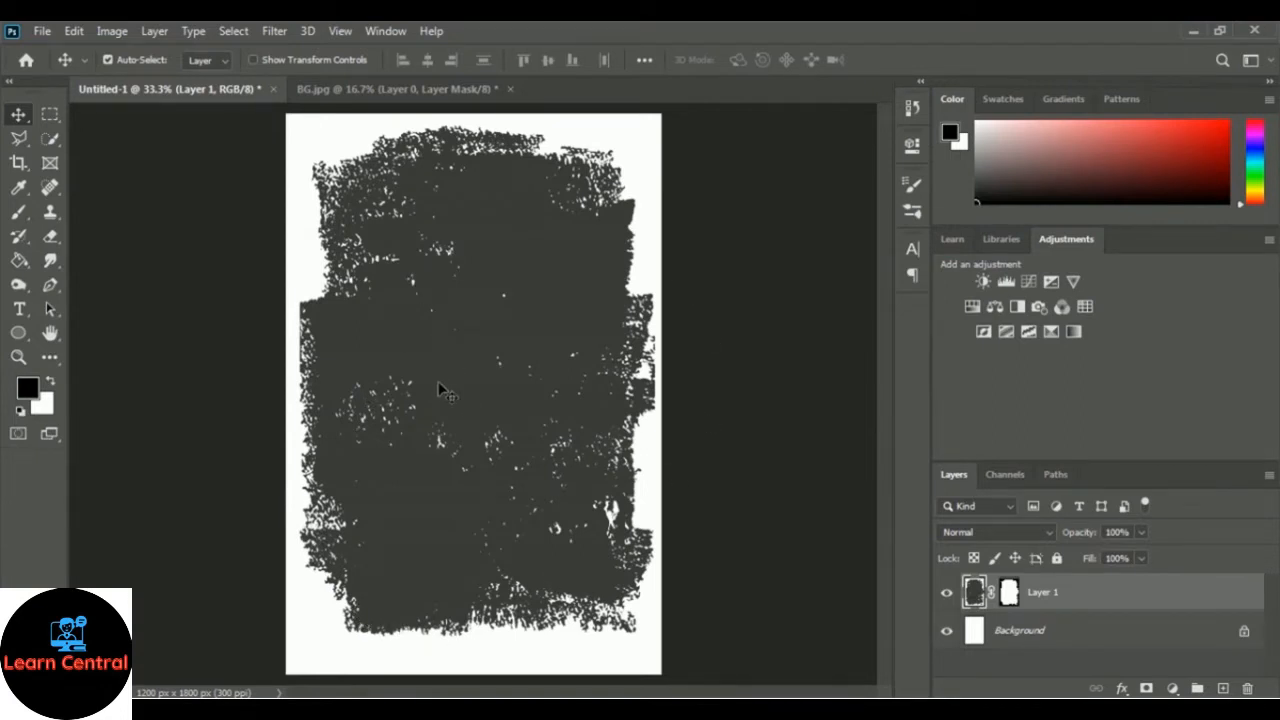
{"action": "left_click", "coordinate": [42, 31]}
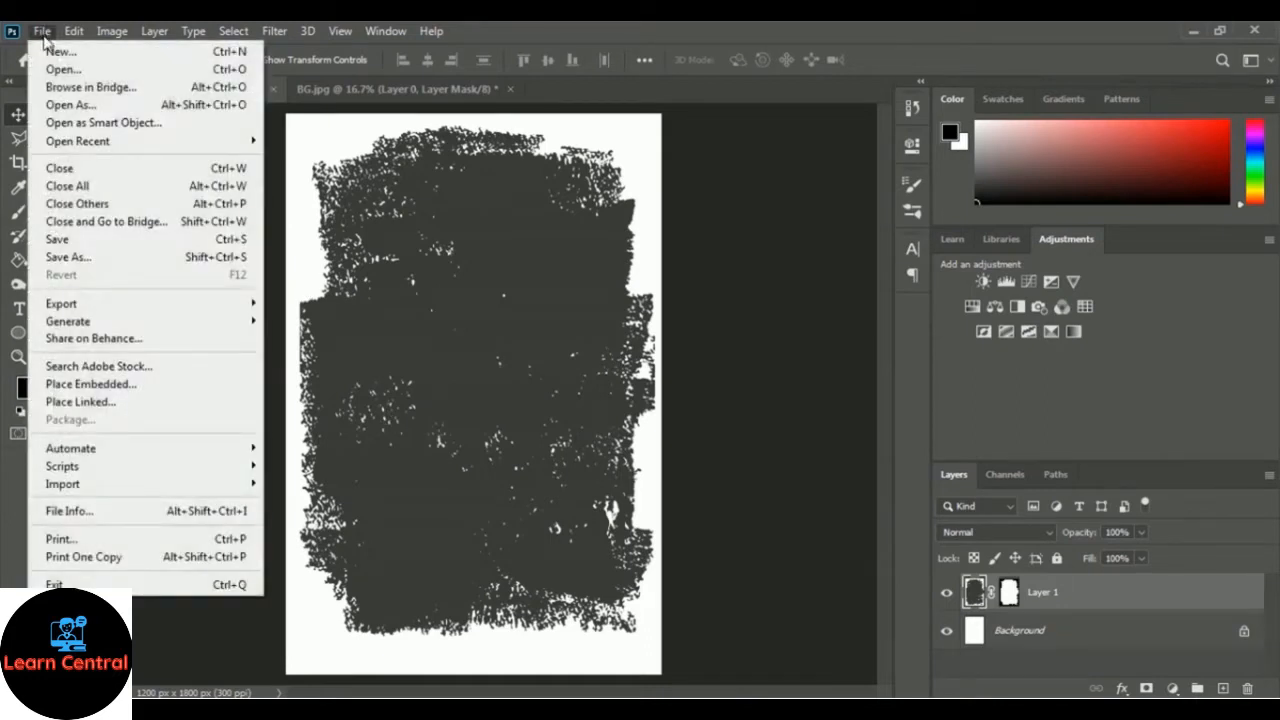
{"action": "left_click", "coordinate": [175, 393]}
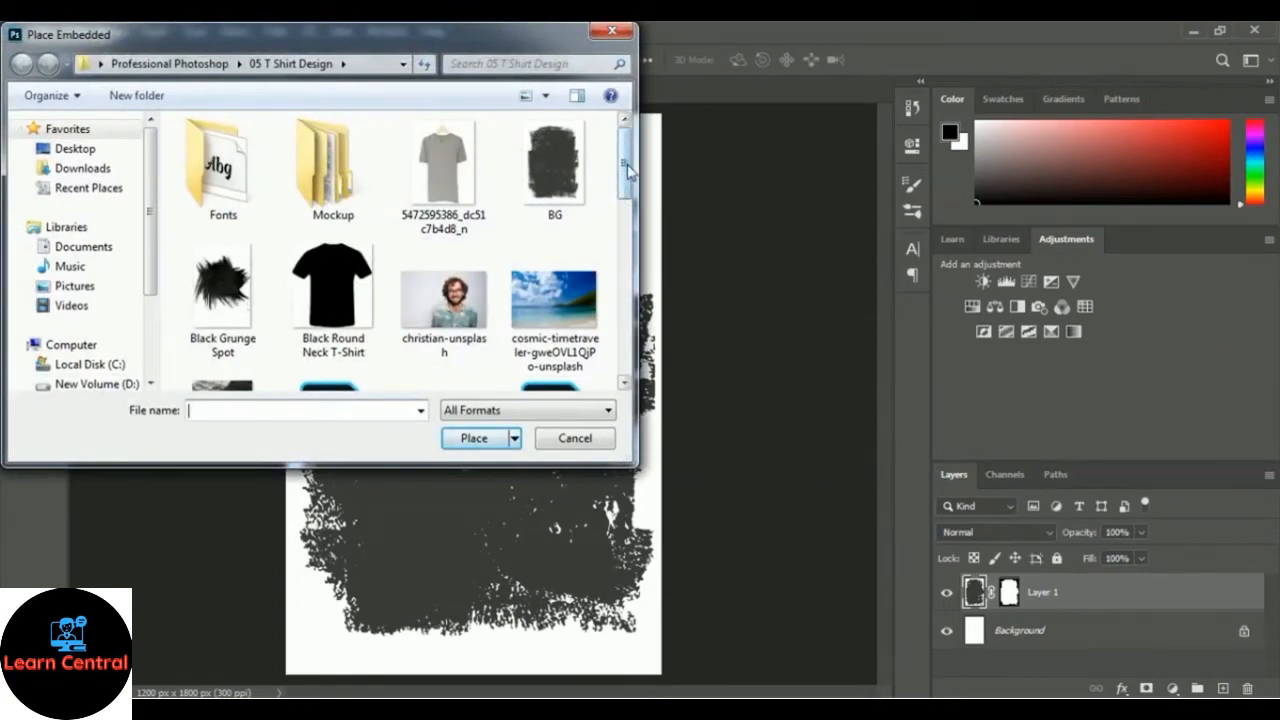
{"action": "left_click_drag", "start_coordinate": [627, 172], "coordinate": [627, 301]}
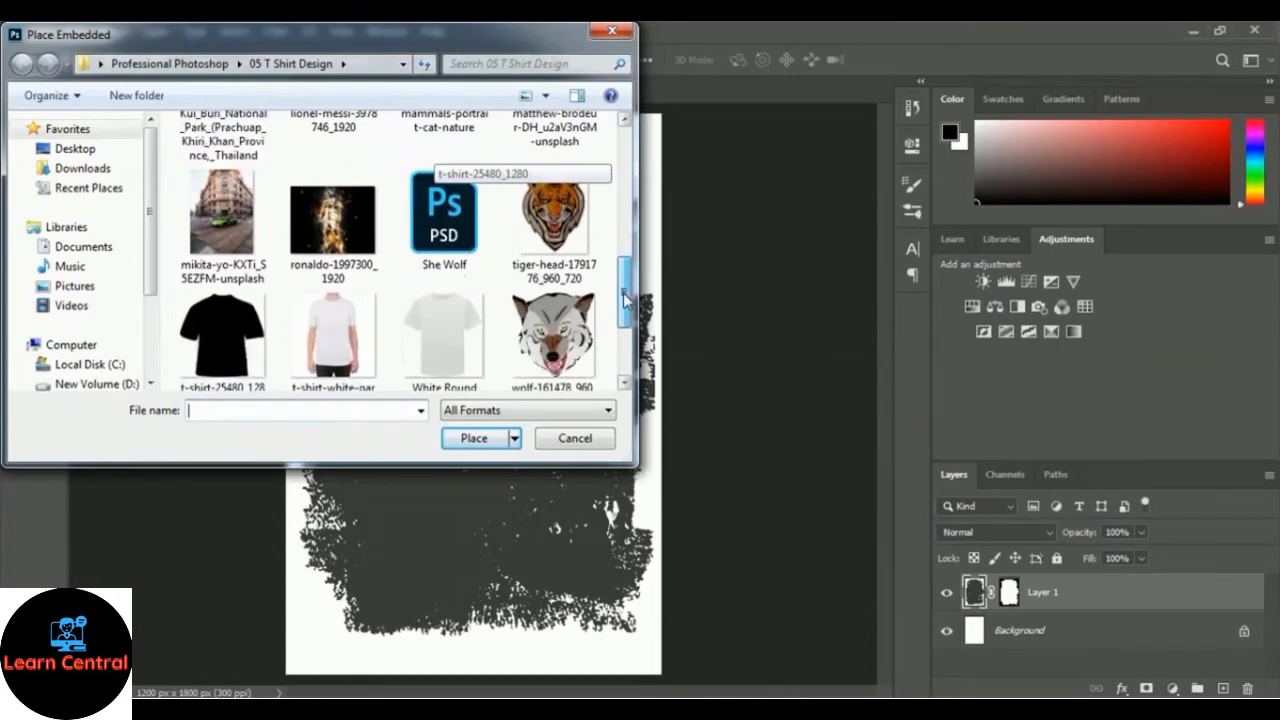
{"action": "left_click", "coordinate": [216, 242]}
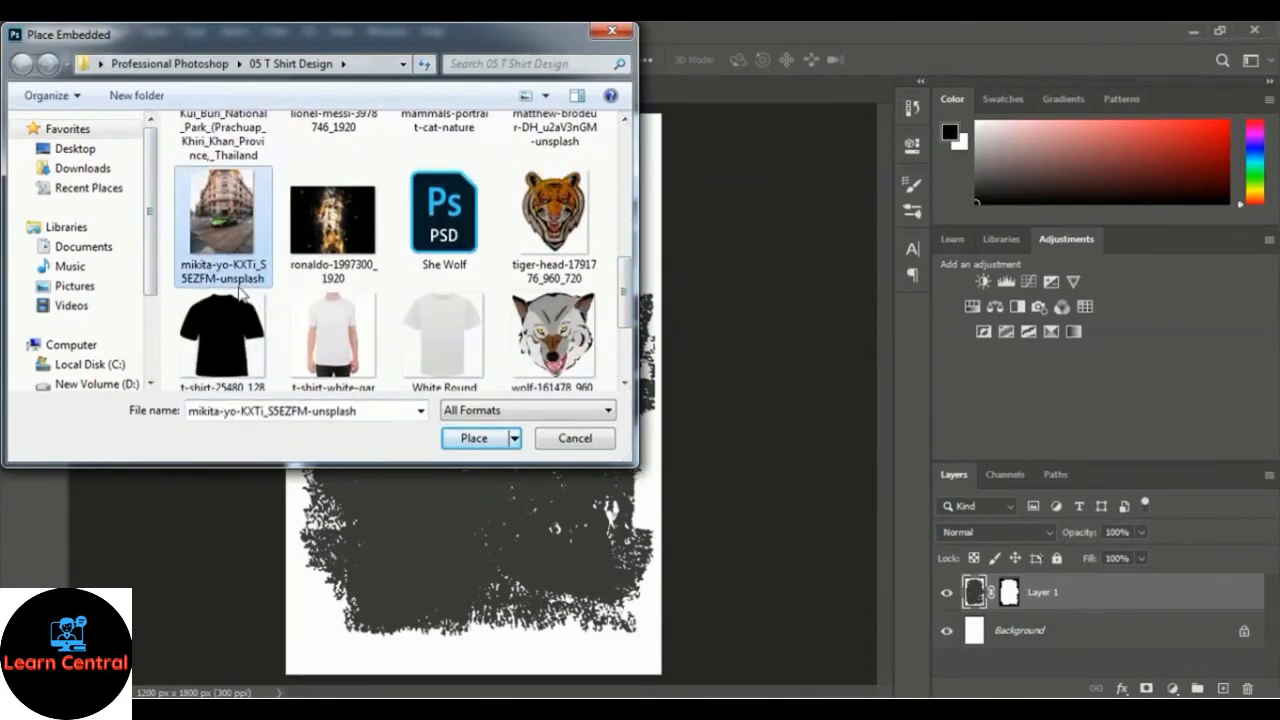
{"action": "left_click", "coordinate": [450, 440]}
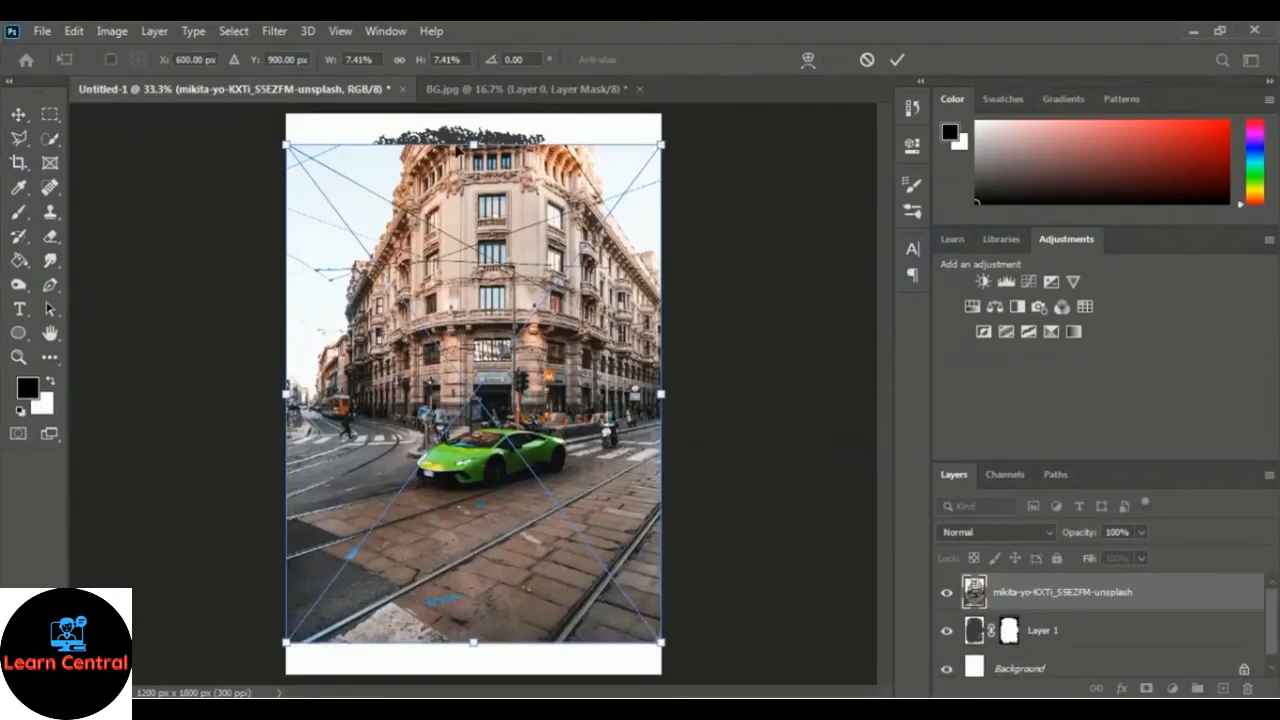
Stretch the car photo vertically to about 8% height so it covers the grunge shape, and clip it to the grunge layer
{"action": "left_click_drag", "start_coordinate": [473, 144], "coordinate": [475, 117]}
{"action": "left_click_drag", "start_coordinate": [471, 640], "coordinate": [472, 660]}
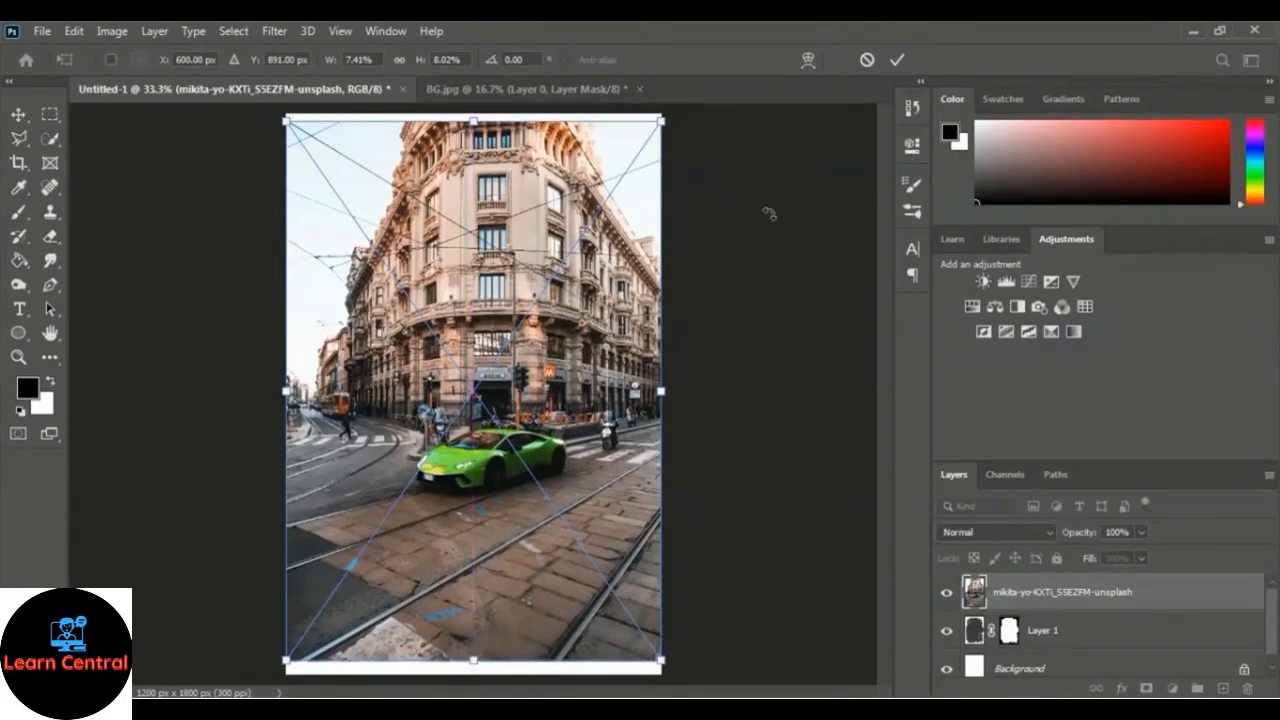
{"action": "left_click", "coordinate": [897, 61]}
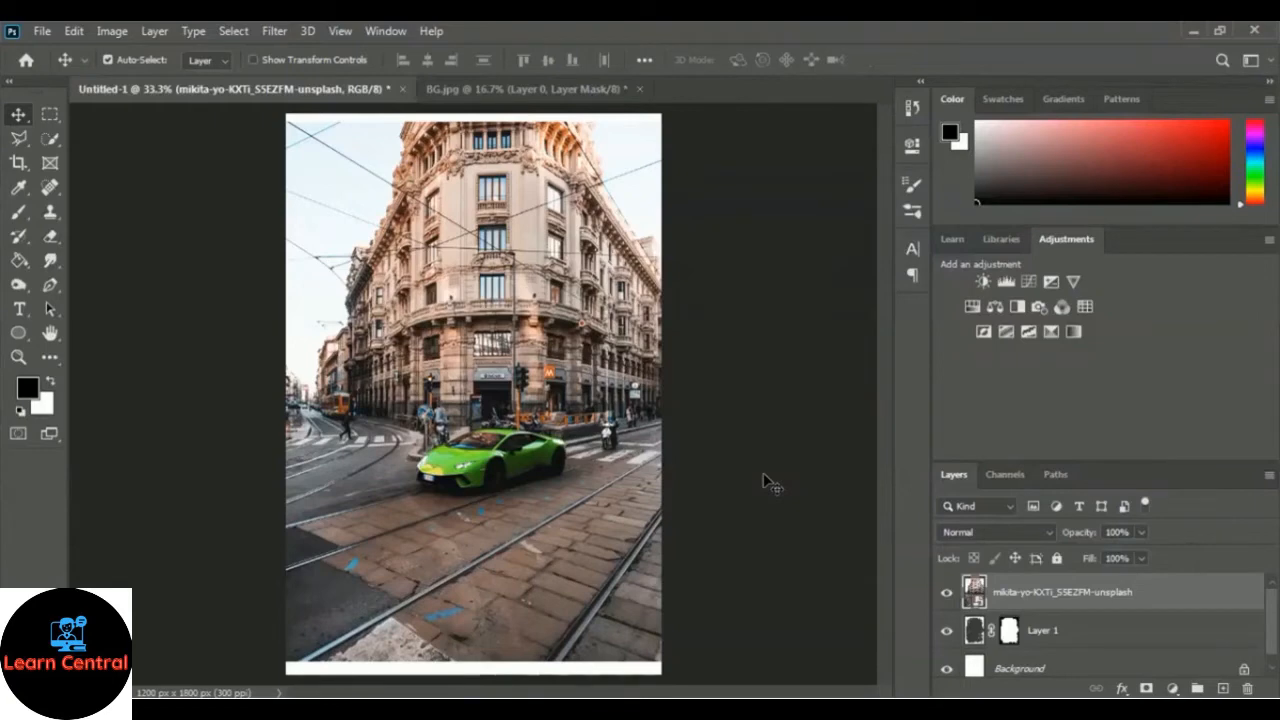
{"action": "right_click", "coordinate": [1035, 598]}
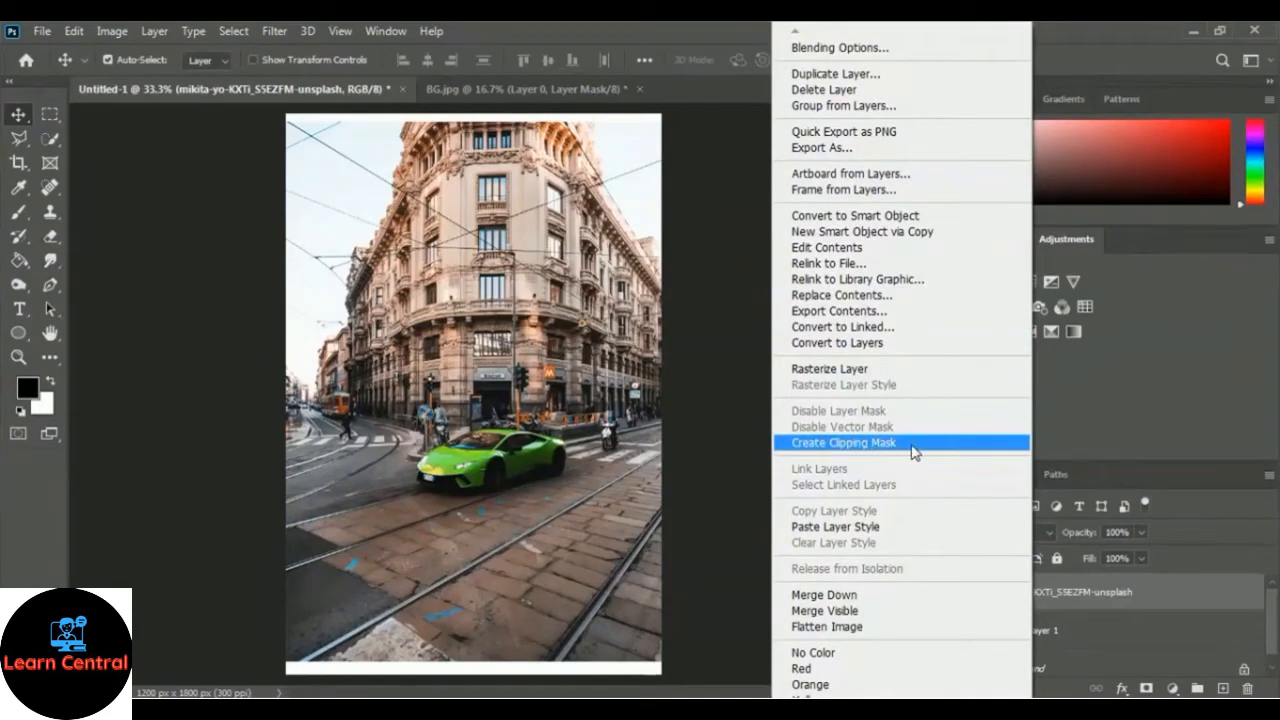
{"action": "left_click", "coordinate": [913, 452]}
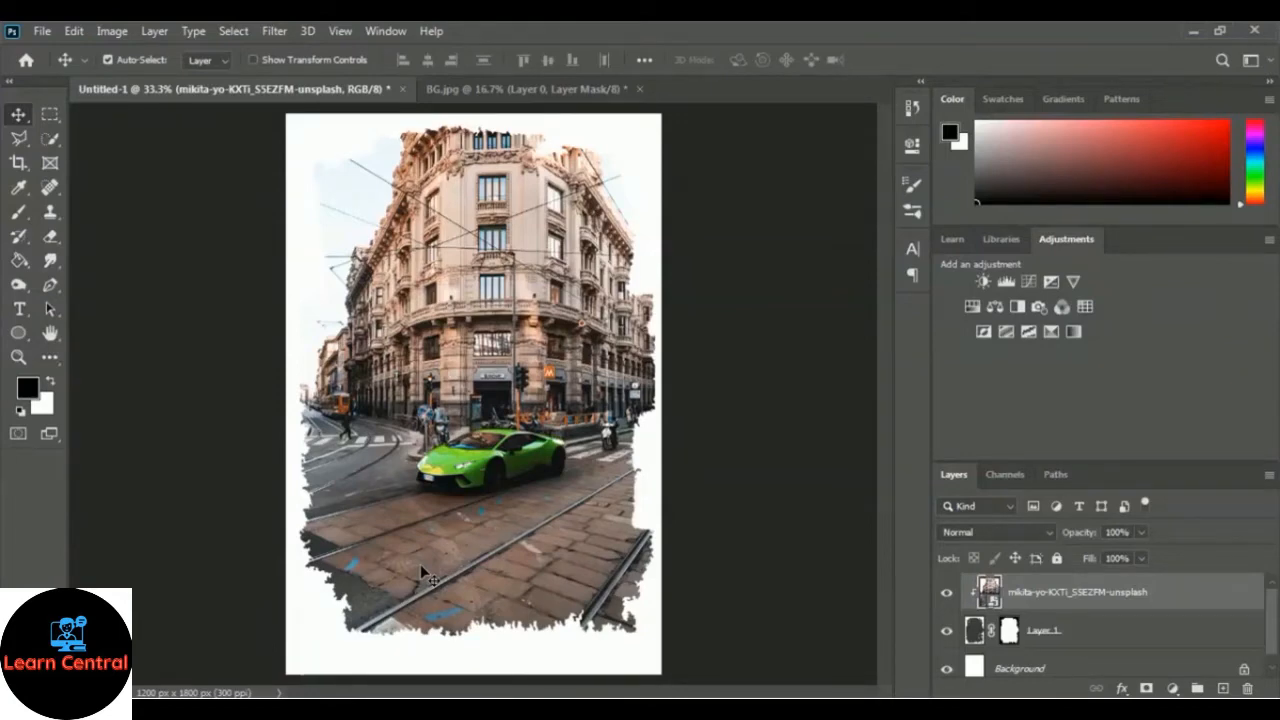
Add a new empty layer above the car photo and name it "brush effect"
{"action": "left_click", "coordinate": [1224, 689]}
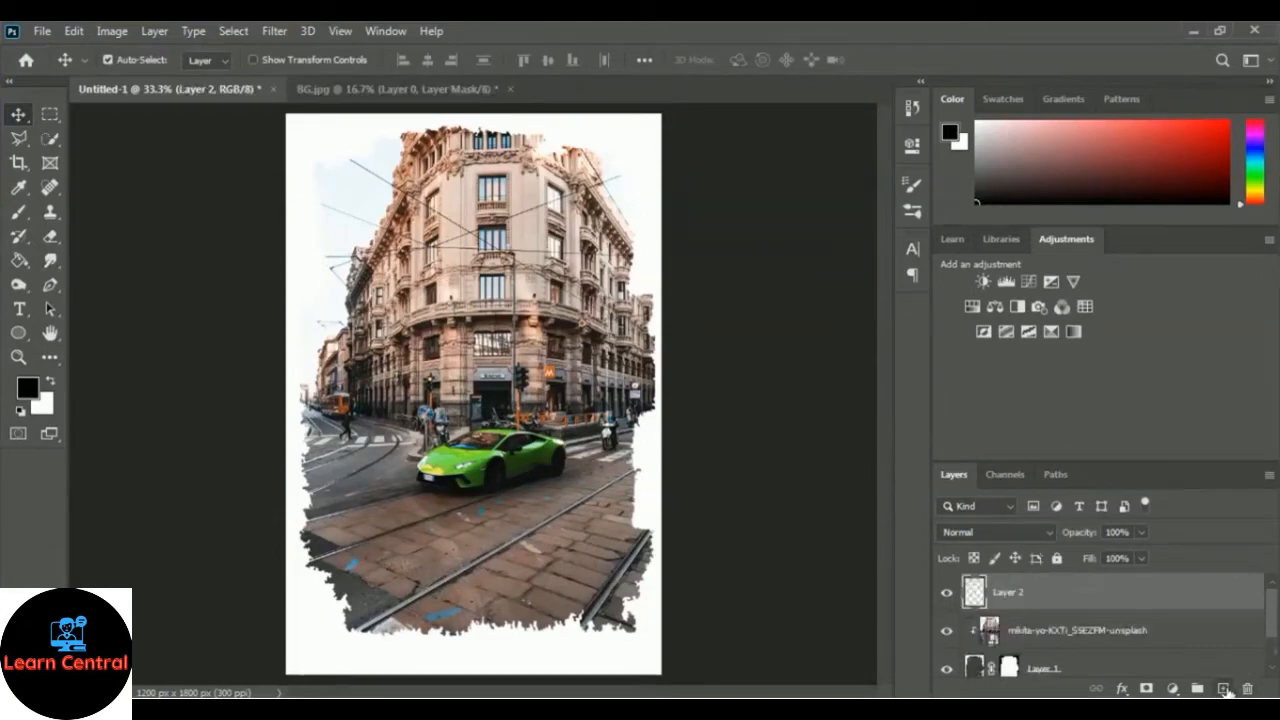
{"action": "double_click", "coordinate": [1012, 594]}
{"action": "type", "text": "brush effect"}
{"action": "key", "text": "Return"}
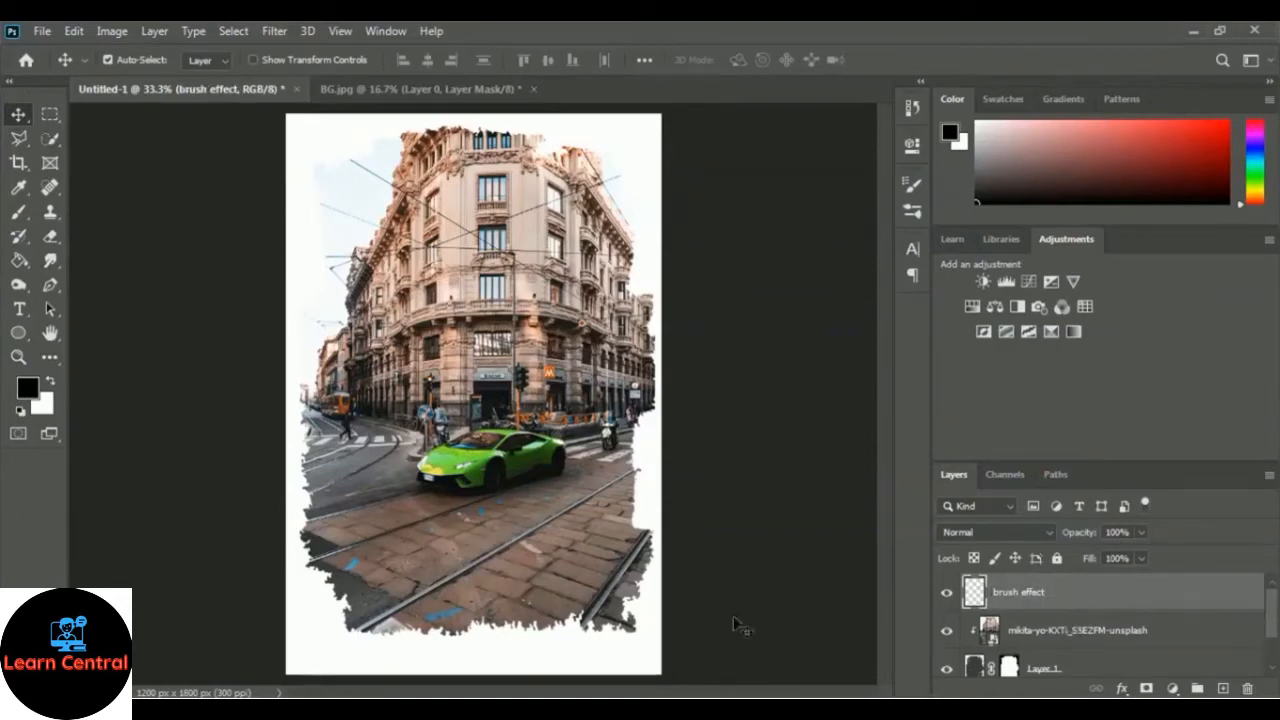
Choose the Dispersion 13 brush from the 20 Dispersion Brushes set for the Brush tool
{"action": "left_click", "coordinate": [19, 213]}
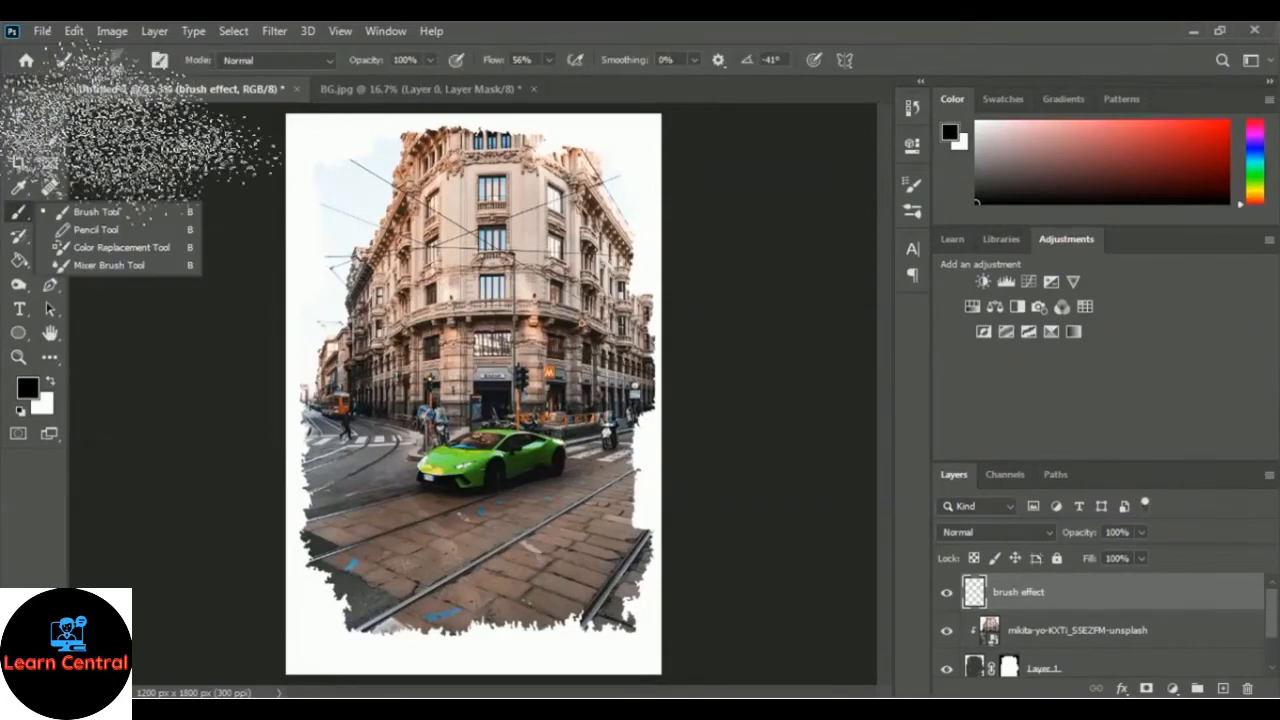
{"action": "left_click", "coordinate": [160, 62]}
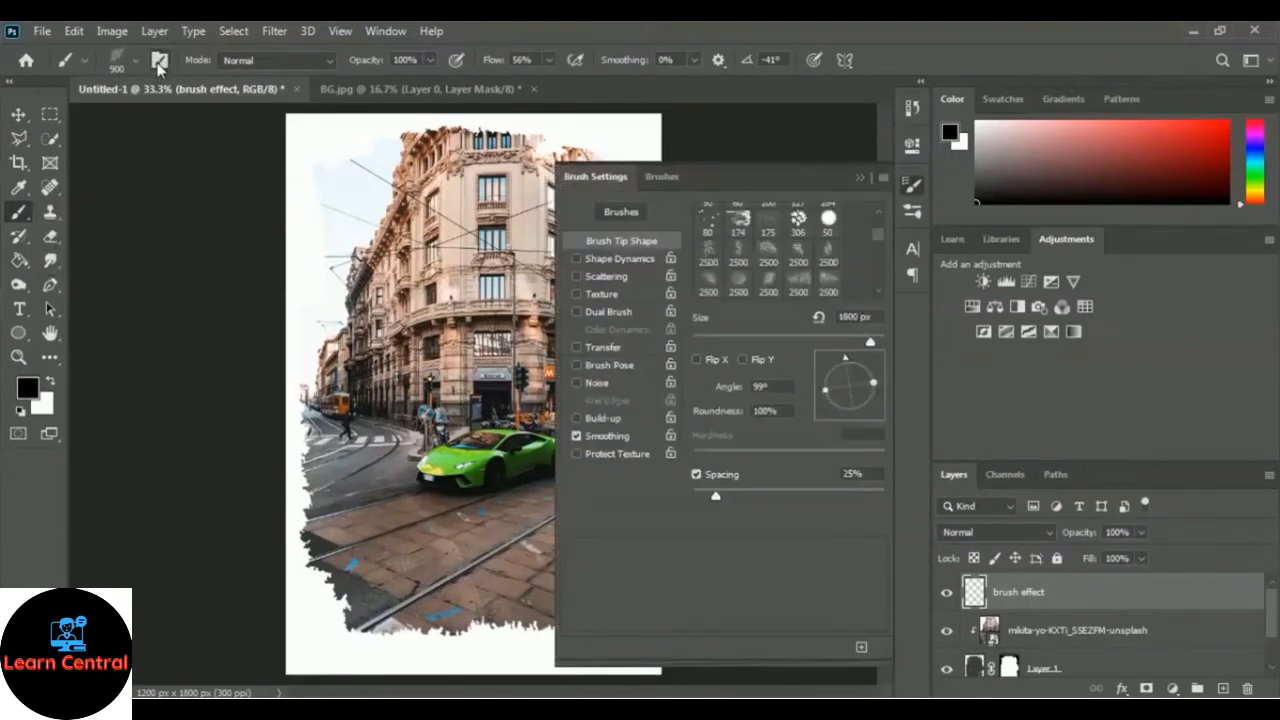
{"action": "left_click", "coordinate": [667, 176]}
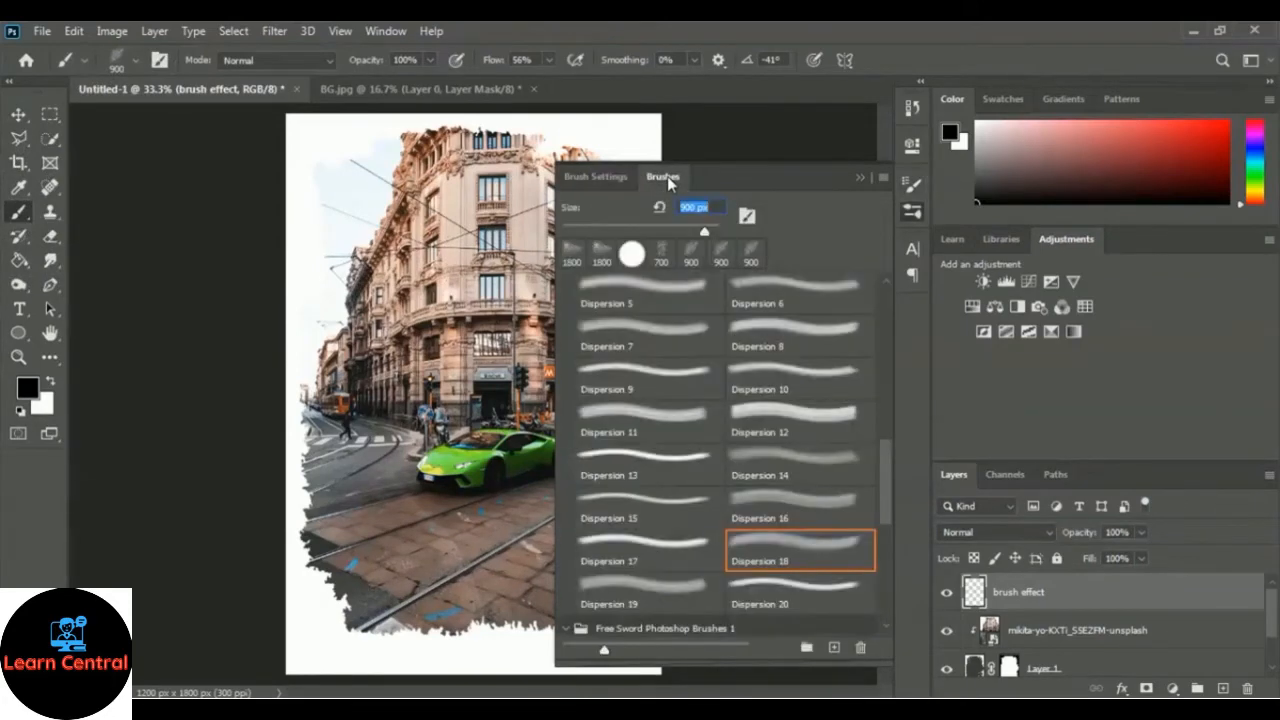
{"action": "mouse_move", "coordinate": [889, 481]}
{"action": "left_mouse_down"}
{"action": "mouse_move", "coordinate": [891, 309]}
{"action": "mouse_move", "coordinate": [907, 515]}
{"action": "mouse_move", "coordinate": [908, 431]}
{"action": "left_mouse_up"}
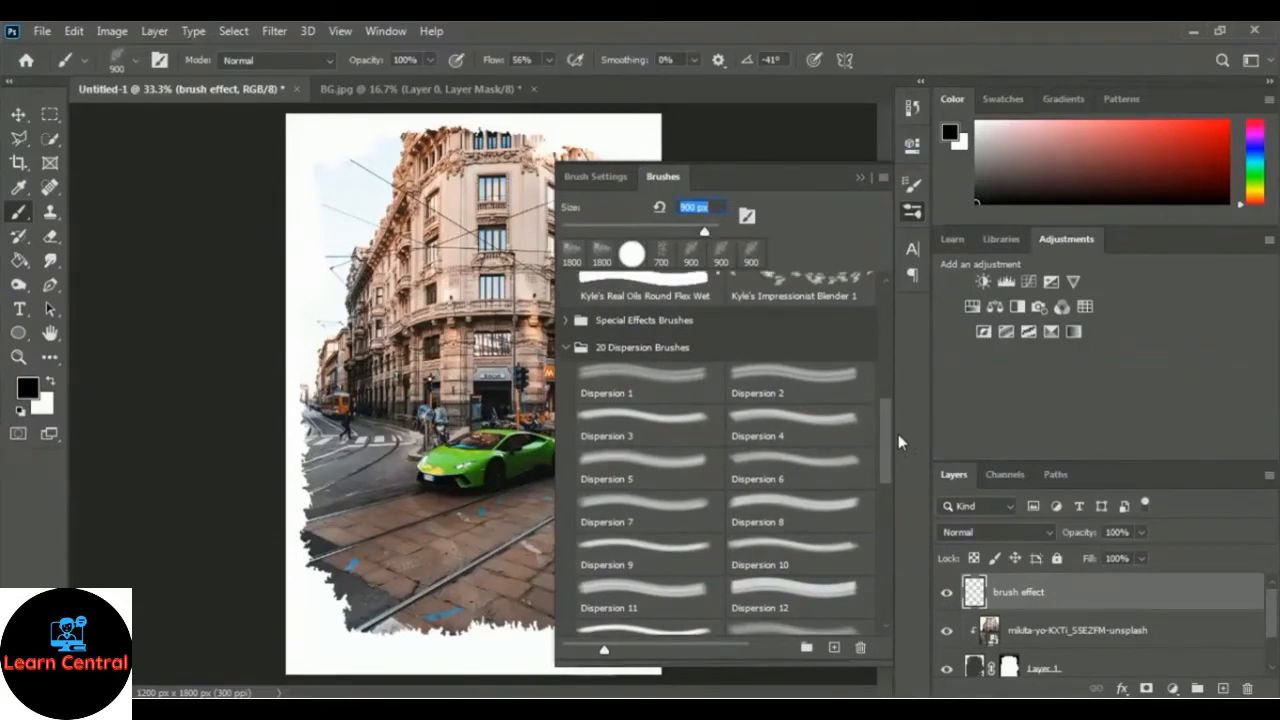
{"action": "scroll", "coordinate": [760, 458], "scroll_direction": "up", "scroll_amount": 2}
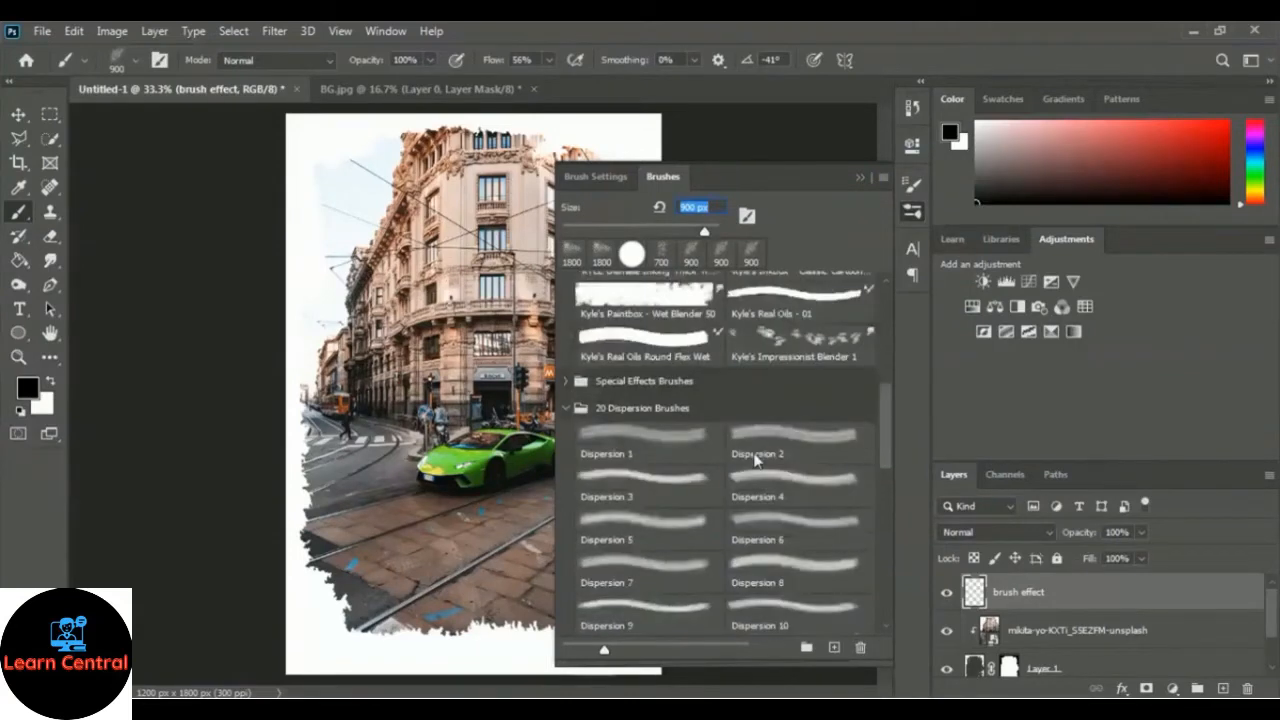
{"action": "left_click", "coordinate": [641, 450]}
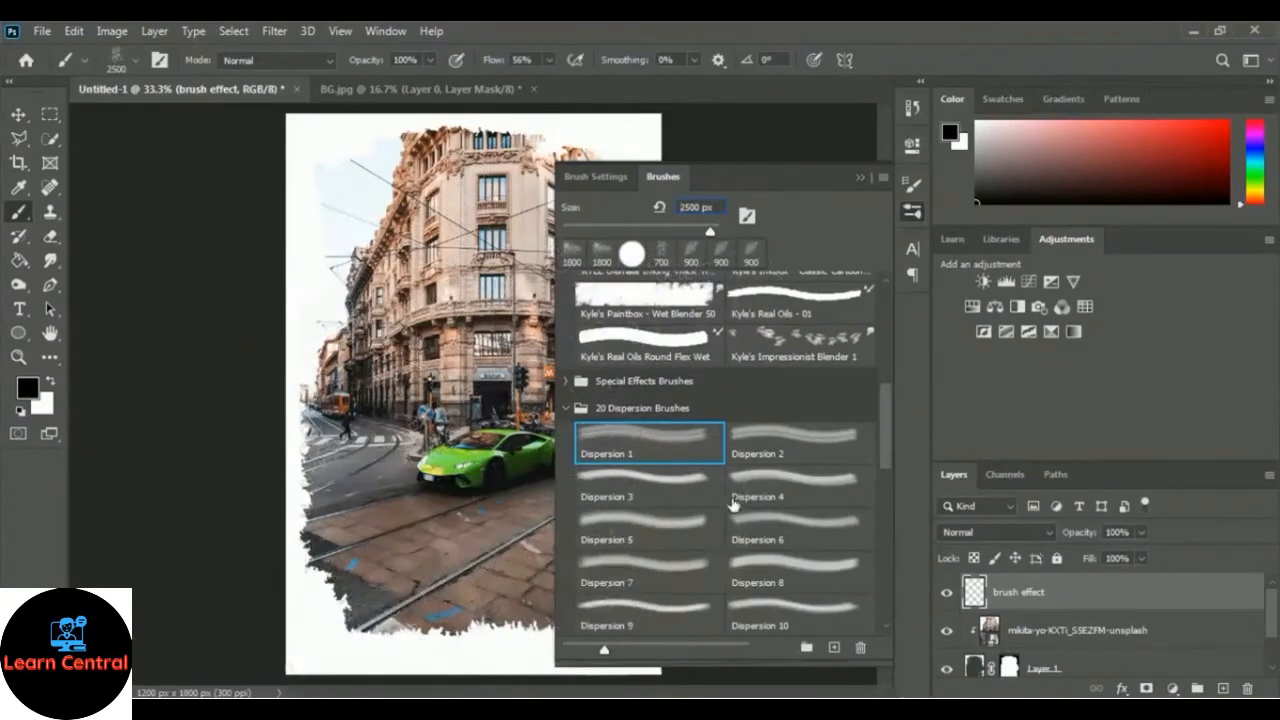
{"action": "left_click", "coordinate": [789, 437]}
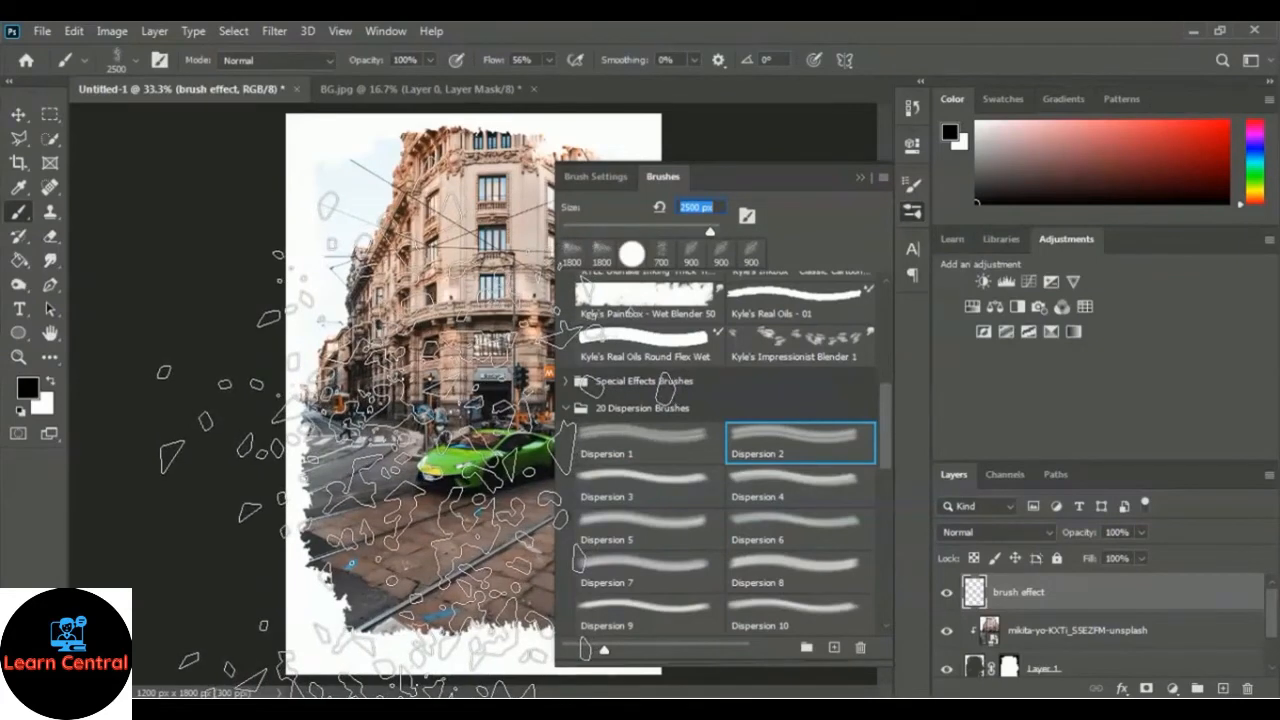
{"action": "left_click_drag", "start_coordinate": [887, 452], "coordinate": [883, 491]}
{"action": "left_click", "coordinate": [656, 553]}
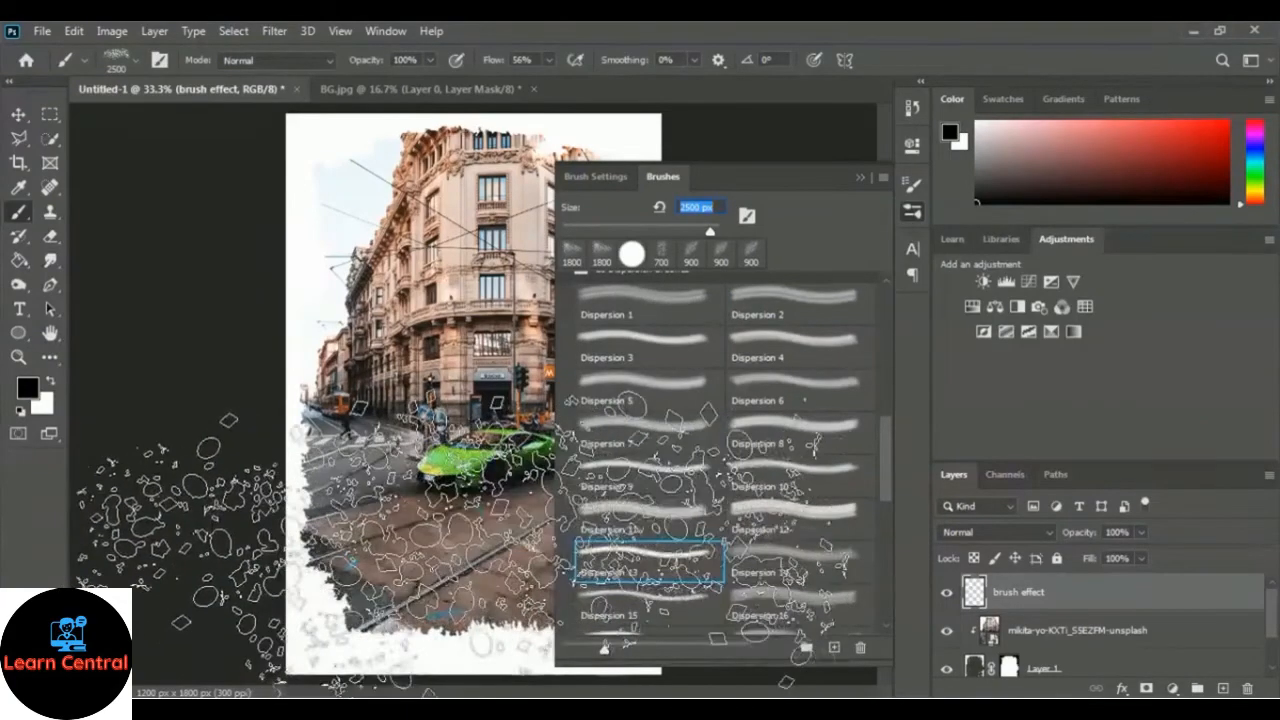
{"action": "left_click", "coordinate": [857, 180]}
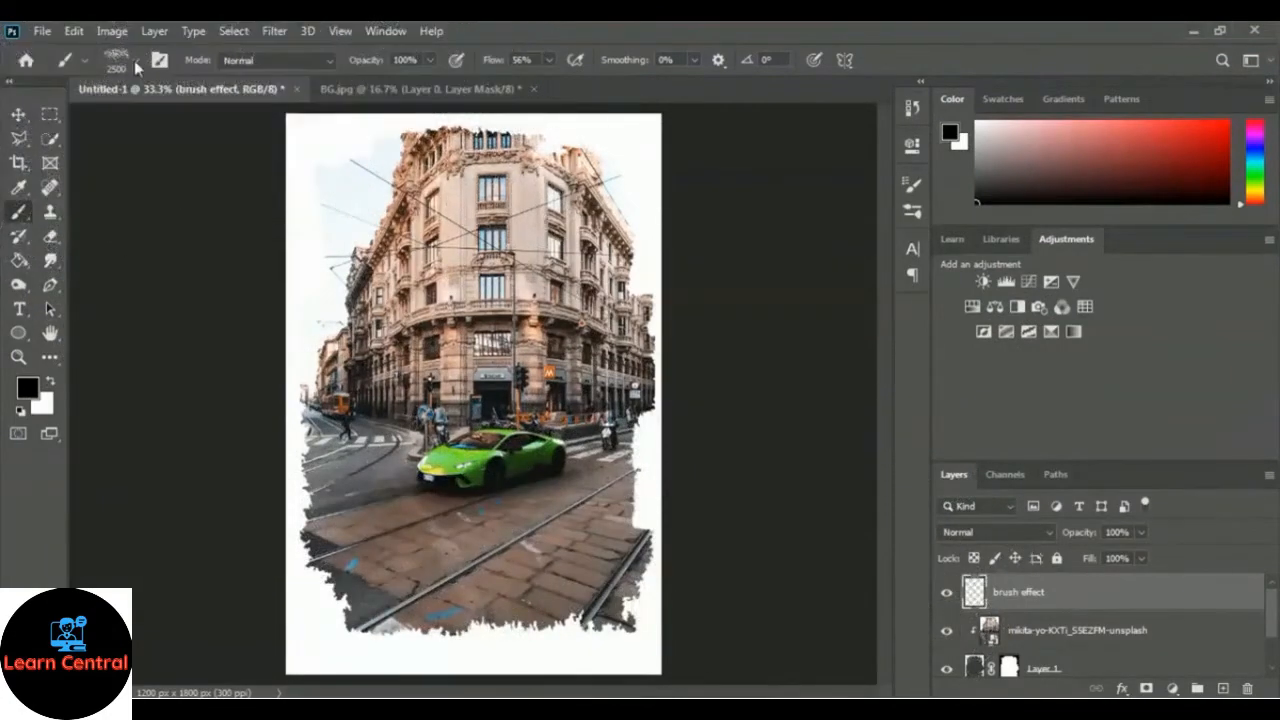
Set the brush size to 1811 px and paint black dispersion marks across the lower part of the photo below the car
{"action": "left_click", "coordinate": [133, 61]}
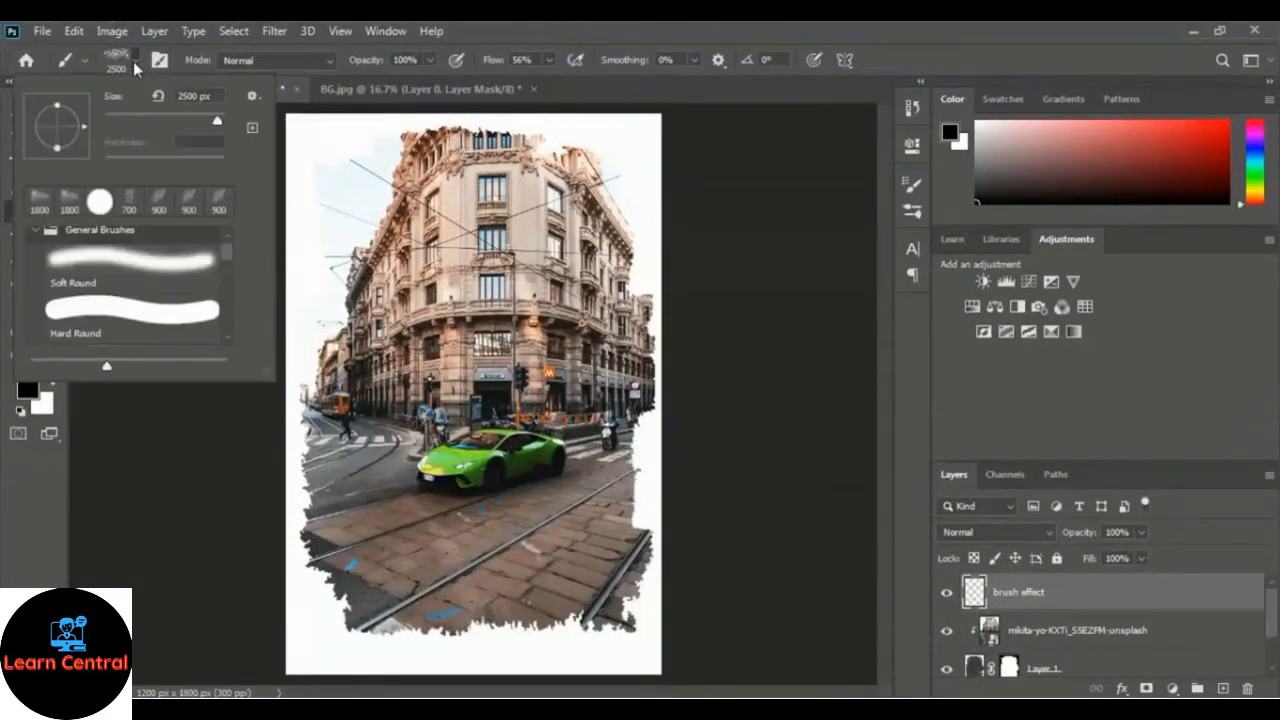
{"action": "left_click", "coordinate": [191, 121]}
{"action": "left_click_drag", "start_coordinate": [208, 116], "coordinate": [215, 121]}
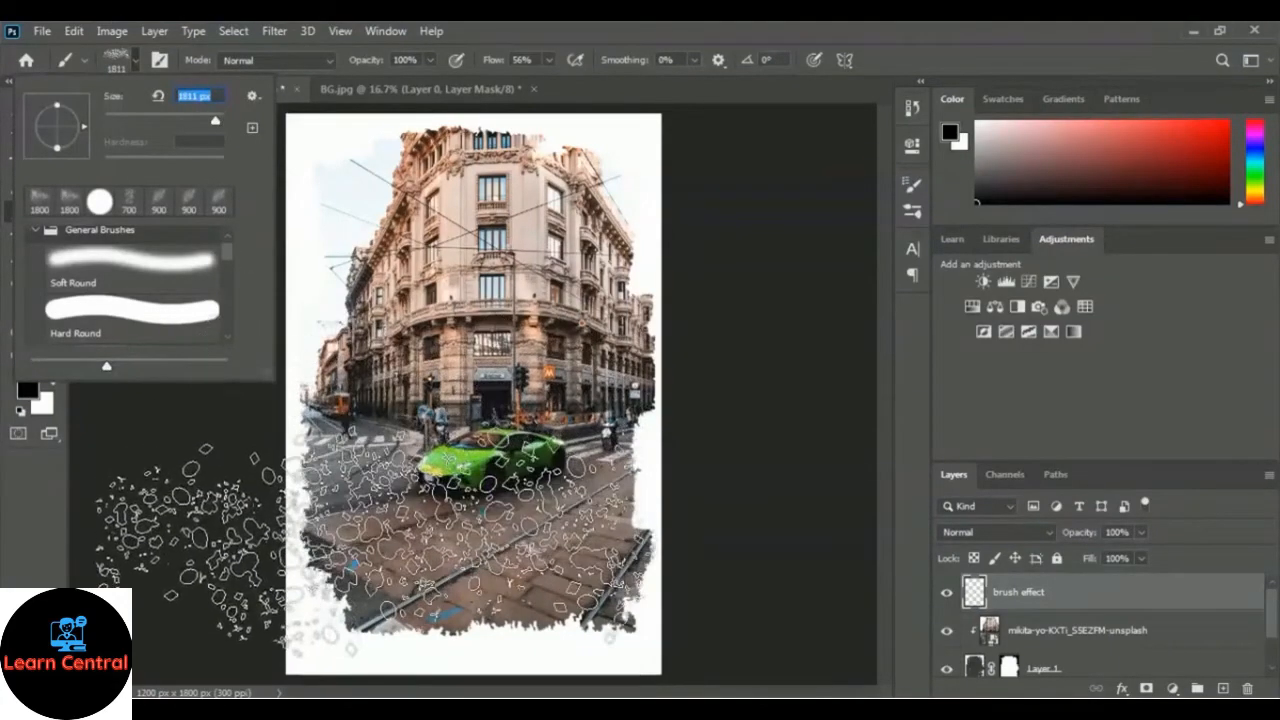
{"action": "key", "text": "Return"}
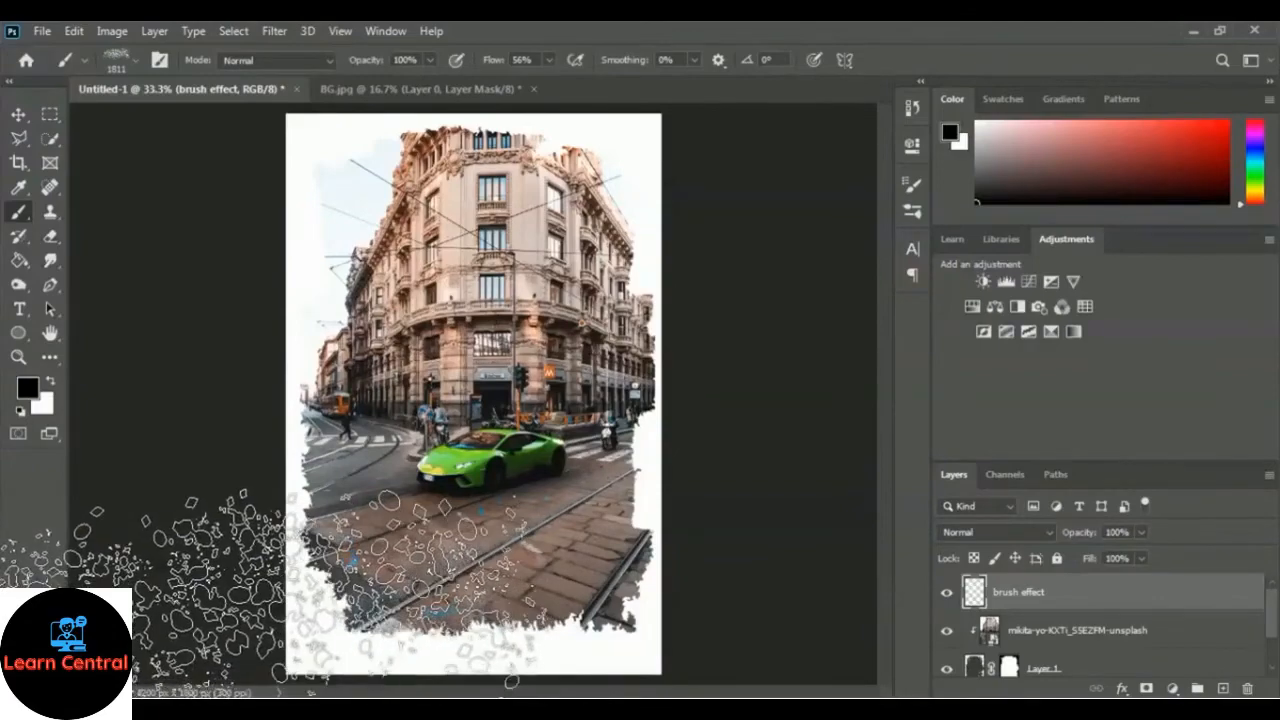
{"action": "left_click", "coordinate": [268, 592]}
{"action": "mouse_move", "coordinate": [268, 592]}
{"action": "left_mouse_down"}
{"action": "mouse_move", "coordinate": [468, 602]}
{"action": "mouse_move", "coordinate": [478, 612]}
{"action": "mouse_move", "coordinate": [468, 632]}
{"action": "mouse_move", "coordinate": [453, 627]}
{"action": "mouse_move", "coordinate": [463, 617]}
{"action": "mouse_move", "coordinate": [448, 622]}
{"action": "mouse_move", "coordinate": [447, 652]}
{"action": "left_mouse_up"}
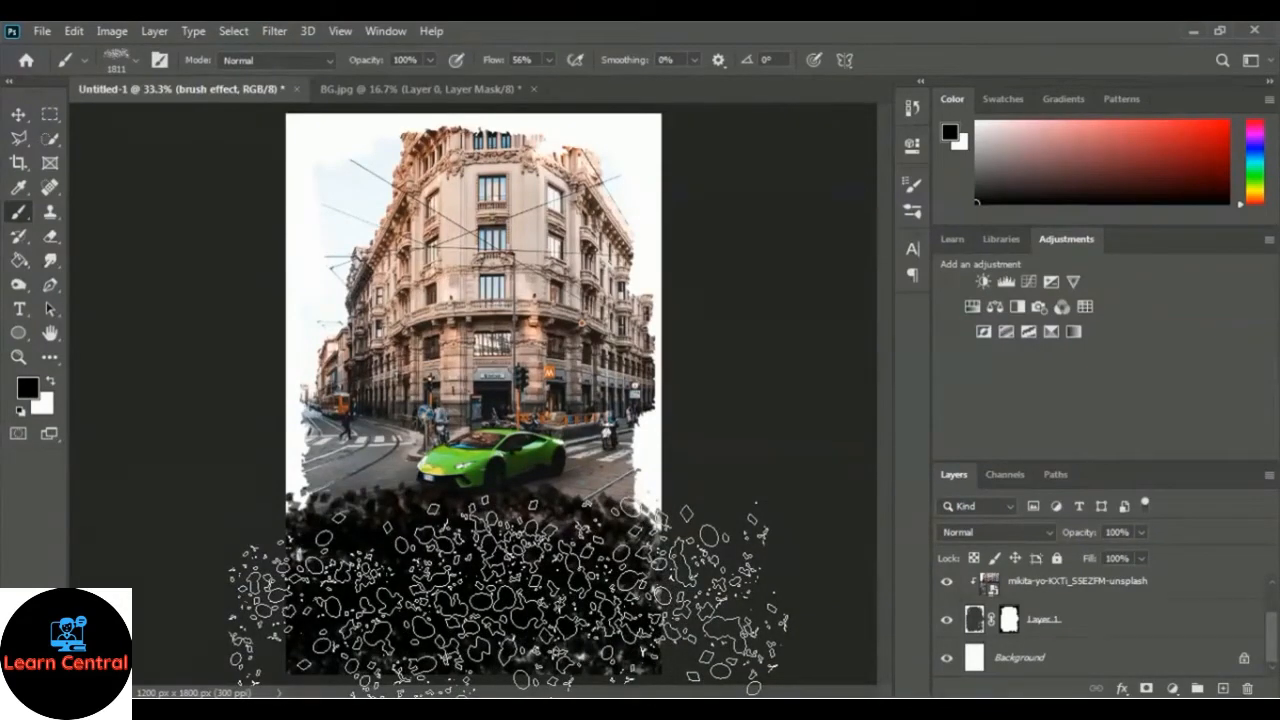
Scale the black brush effect to about 92% width and 80% height so it fits the lower part of the grunge shape
{"action": "key", "text": "ctrl+t"}
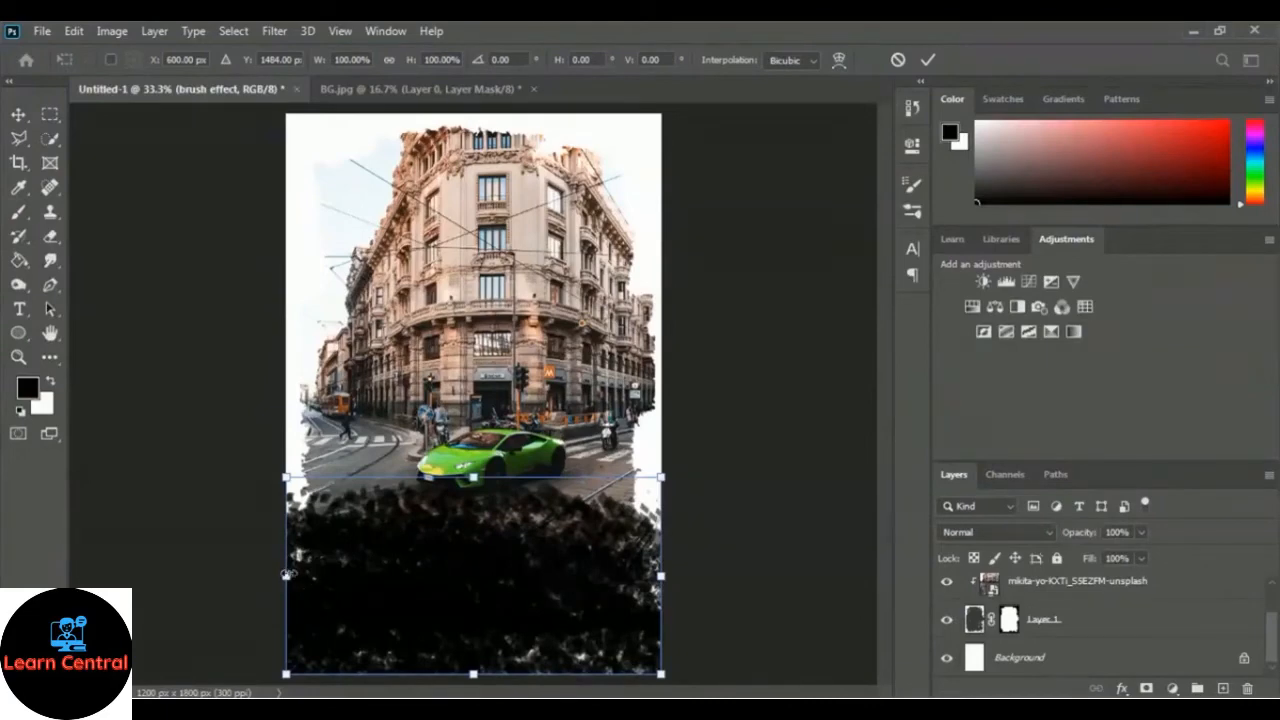
{"action": "mouse_move", "coordinate": [289, 577]}
{"action": "left_mouse_down"}
{"action": "mouse_move", "coordinate": [330, 565]}
{"action": "mouse_move", "coordinate": [304, 566]}
{"action": "left_mouse_up"}
{"action": "mouse_move", "coordinate": [662, 573]}
{"action": "left_mouse_down"}
{"action": "mouse_move", "coordinate": [618, 571]}
{"action": "mouse_move", "coordinate": [641, 572]}
{"action": "left_mouse_up"}
{"action": "left_click_drag", "start_coordinate": [470, 675], "coordinate": [481, 637]}
{"action": "left_click_drag", "start_coordinate": [640, 555], "coordinate": [647, 553]}
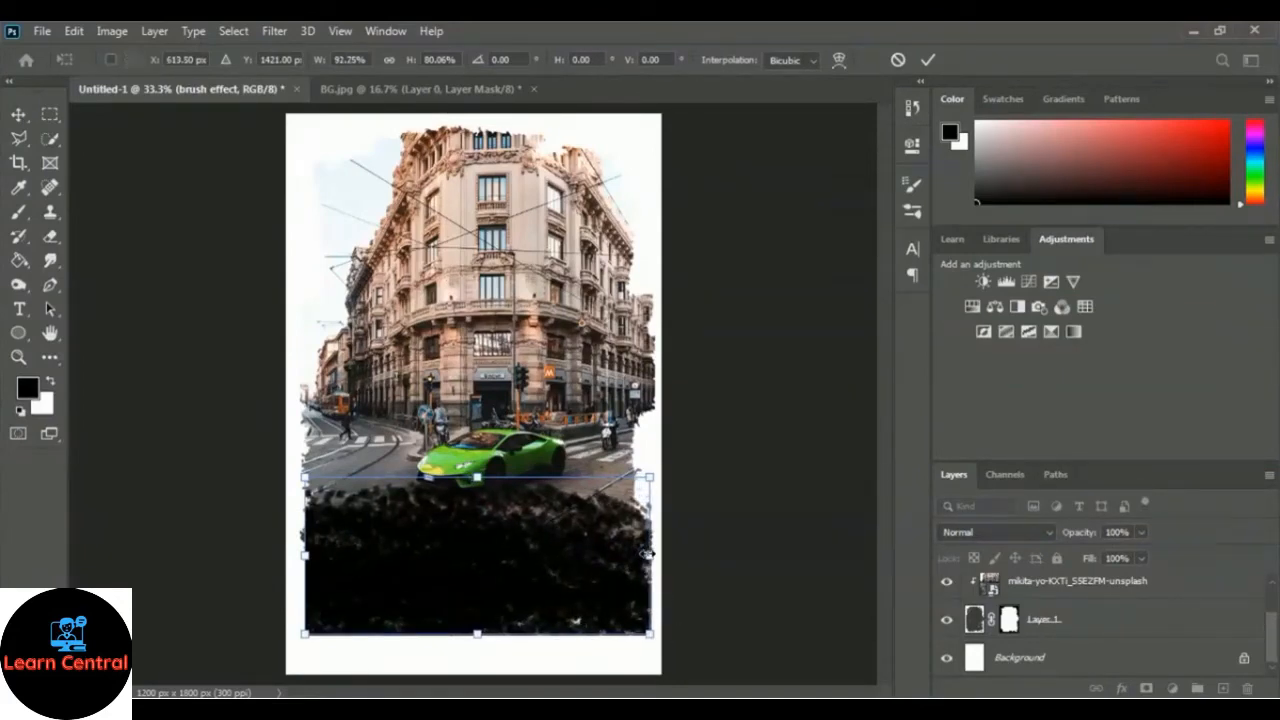
{"action": "key", "text": "Return"}
Set the brush effect layer's blend mode to Color Burn
{"action": "key", "text": "b"}
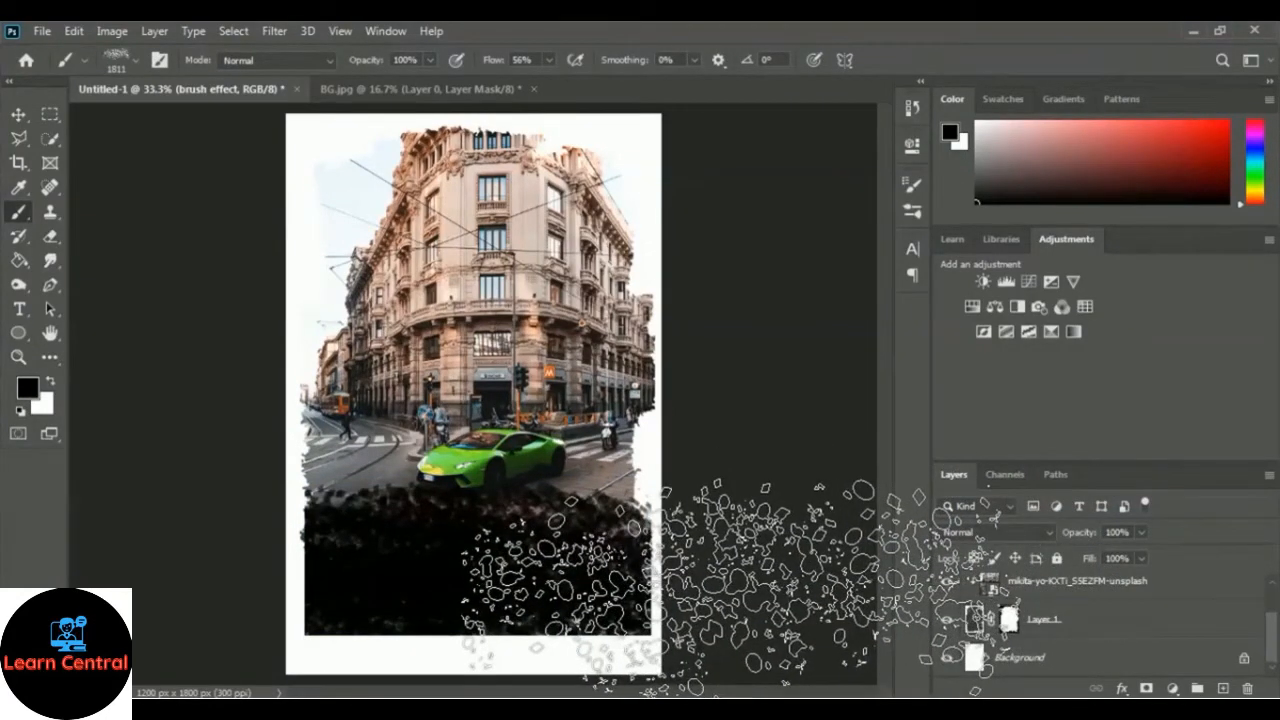
{"action": "left_click", "coordinate": [1016, 538]}
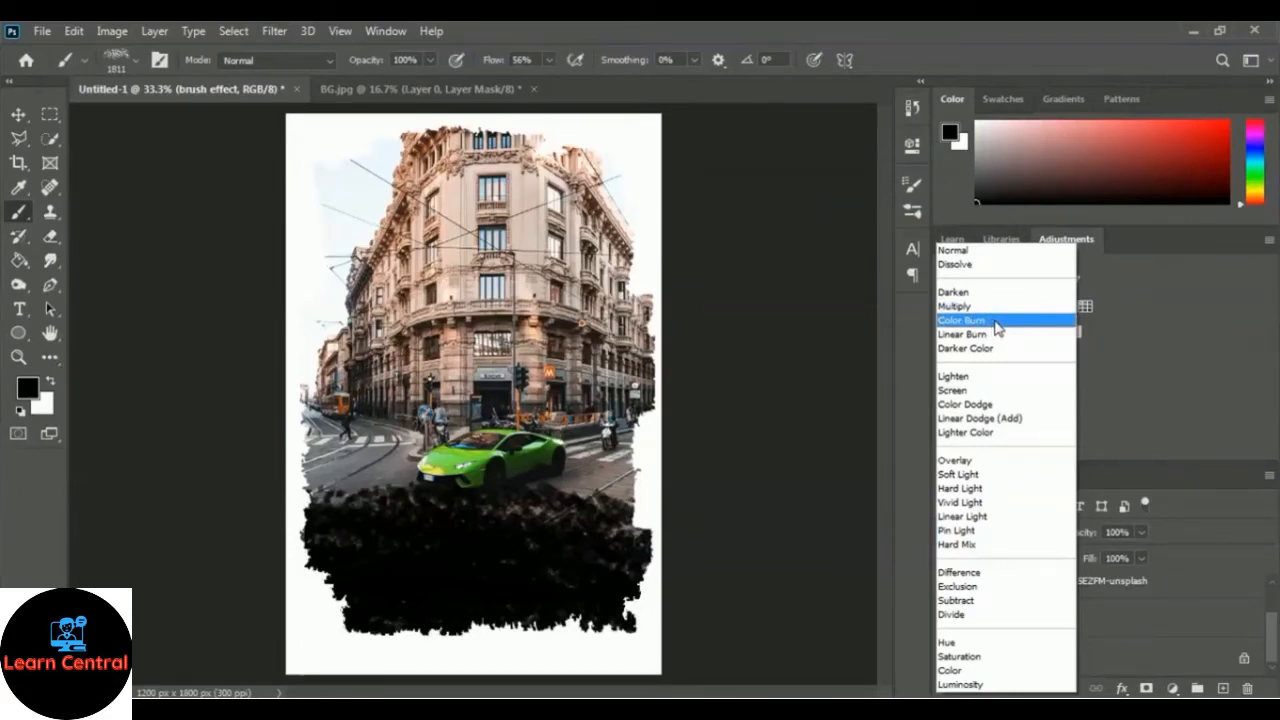
{"action": "left_click", "coordinate": [996, 322]}
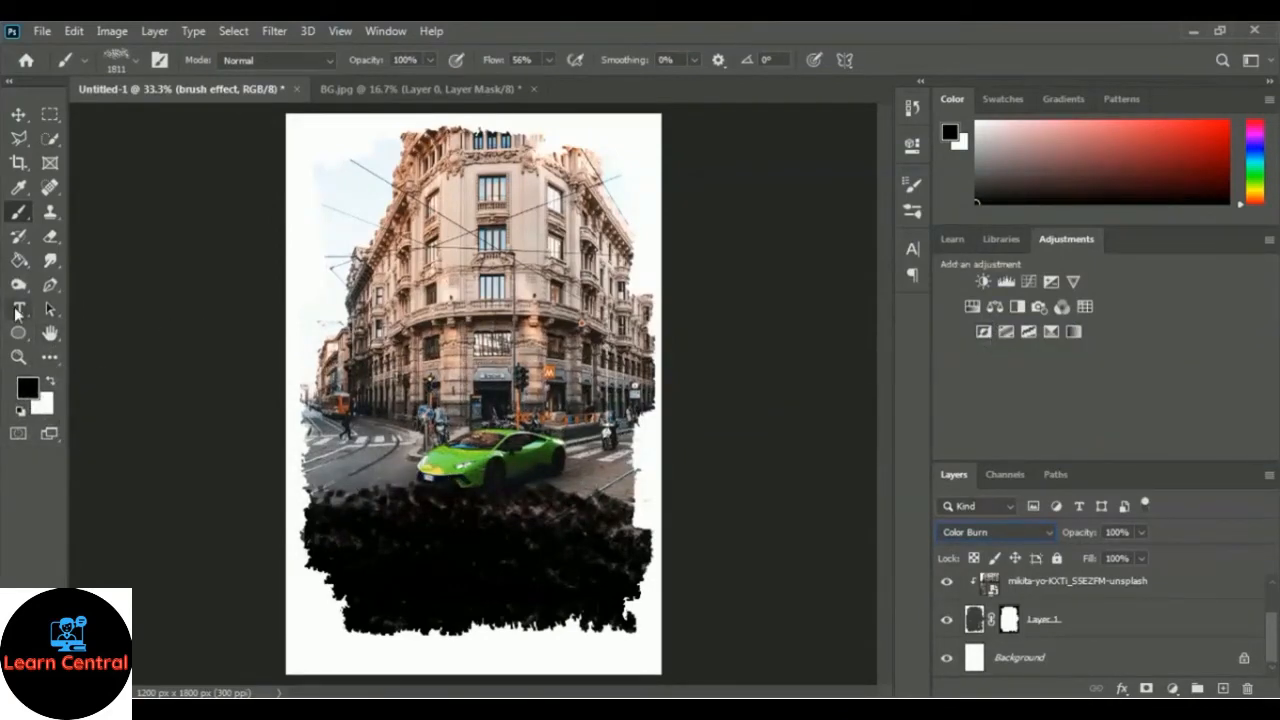
Start a text object in the Ethnocentric font over the black brush area and set its color to white (ffffff)
{"action": "left_click", "coordinate": [18, 312]}
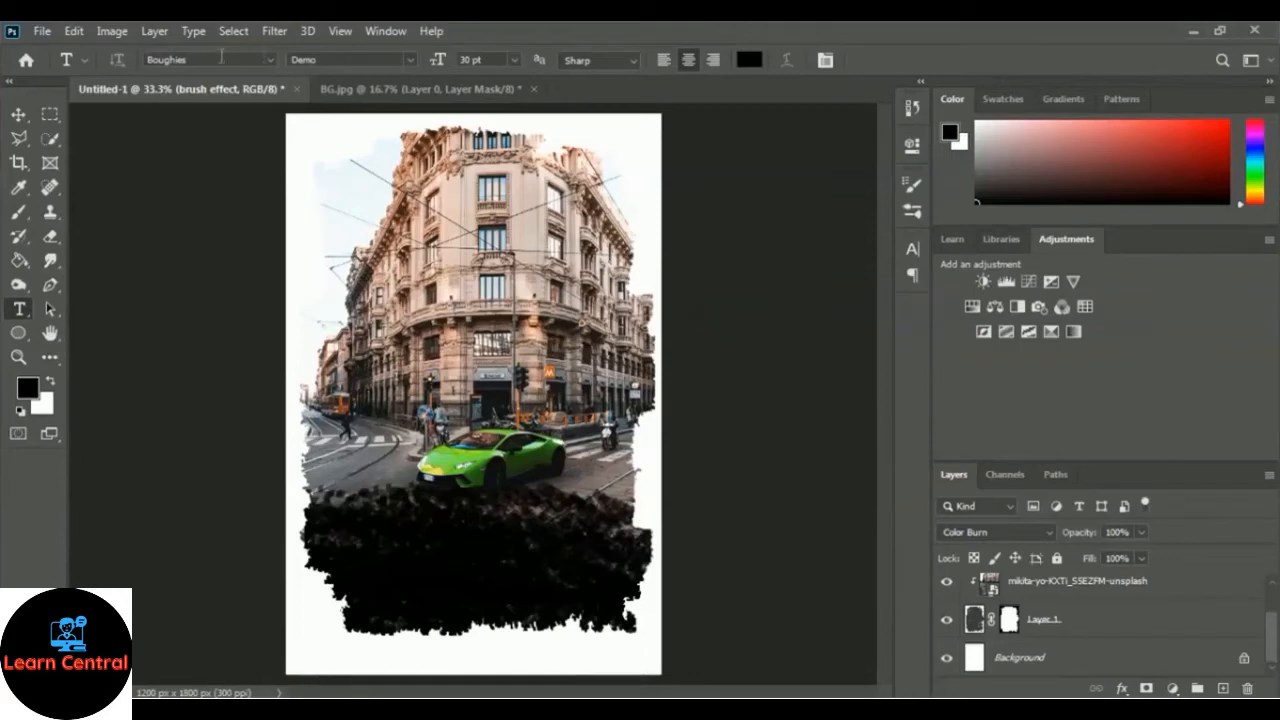
{"action": "left_click", "coordinate": [270, 59]}
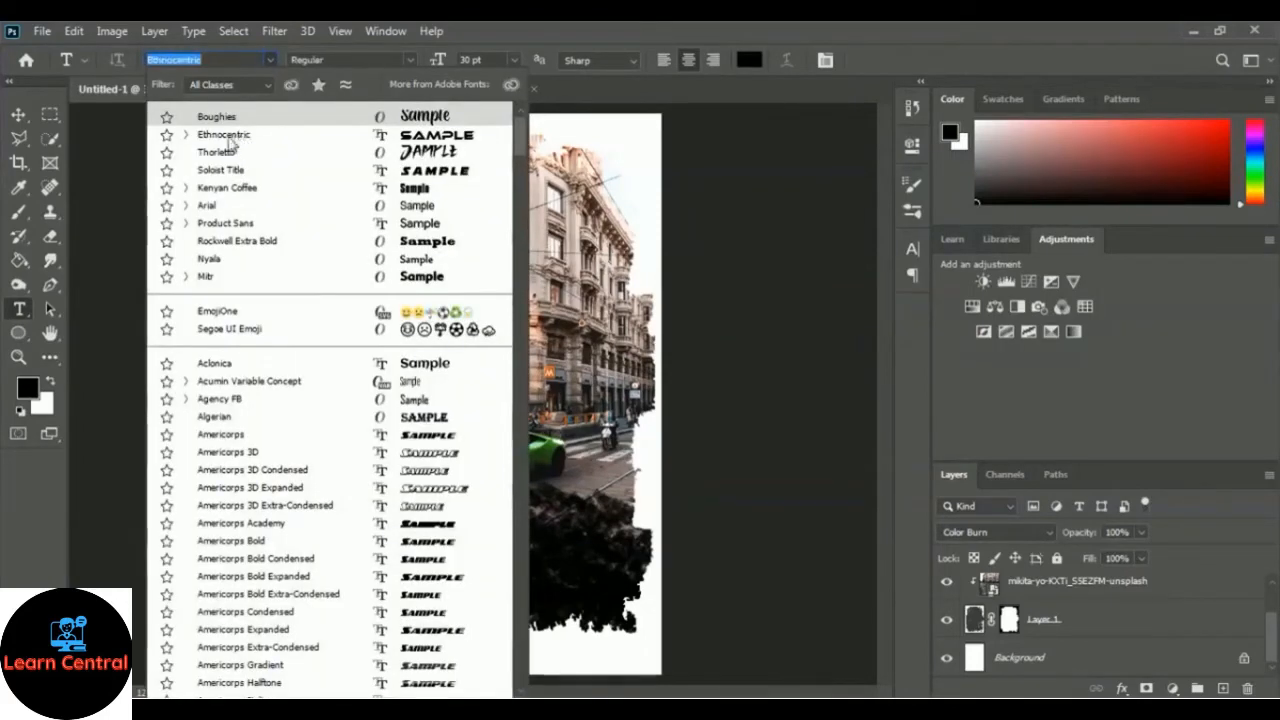
{"action": "left_click", "coordinate": [229, 143]}
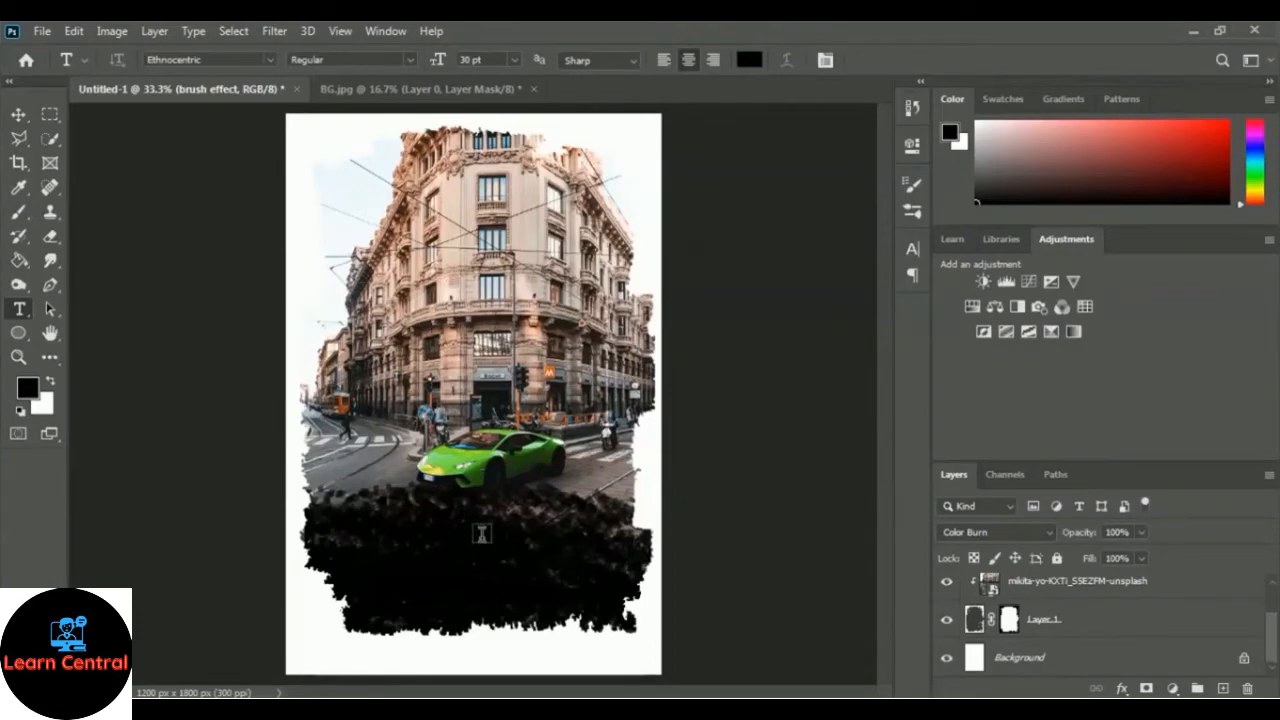
{"action": "left_click", "coordinate": [481, 533]}
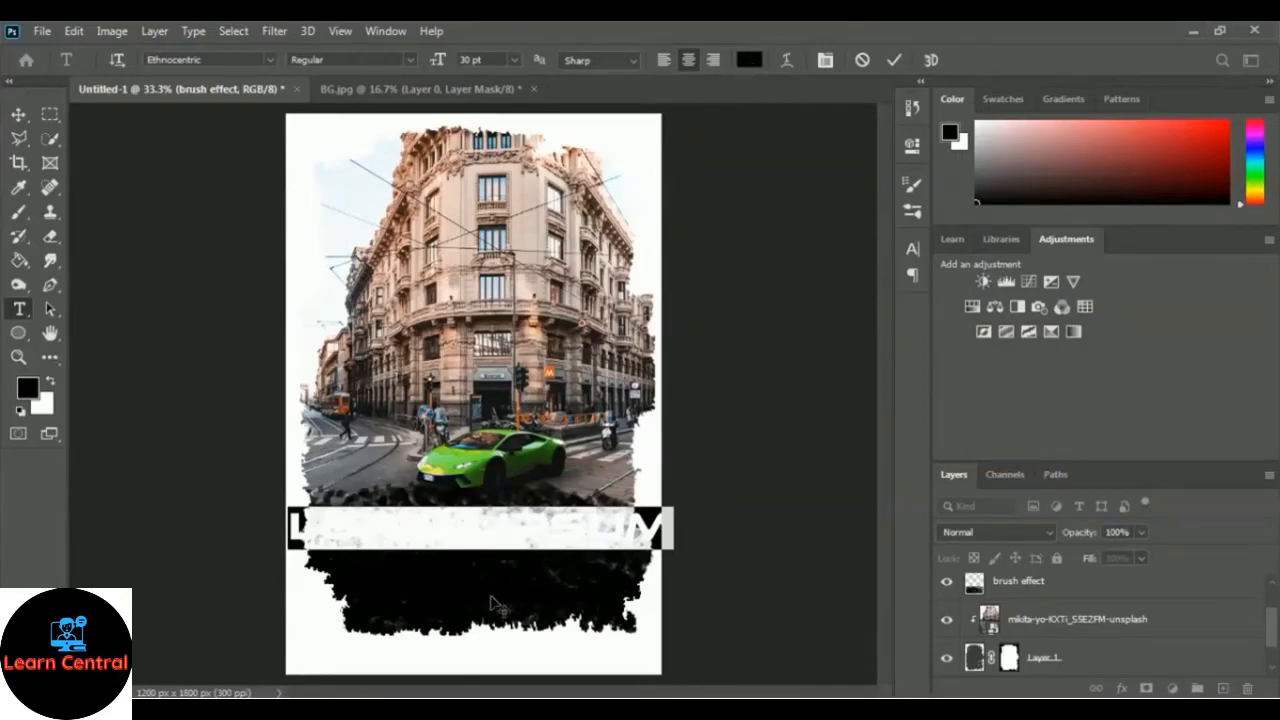
{"action": "left_click", "coordinate": [749, 59]}
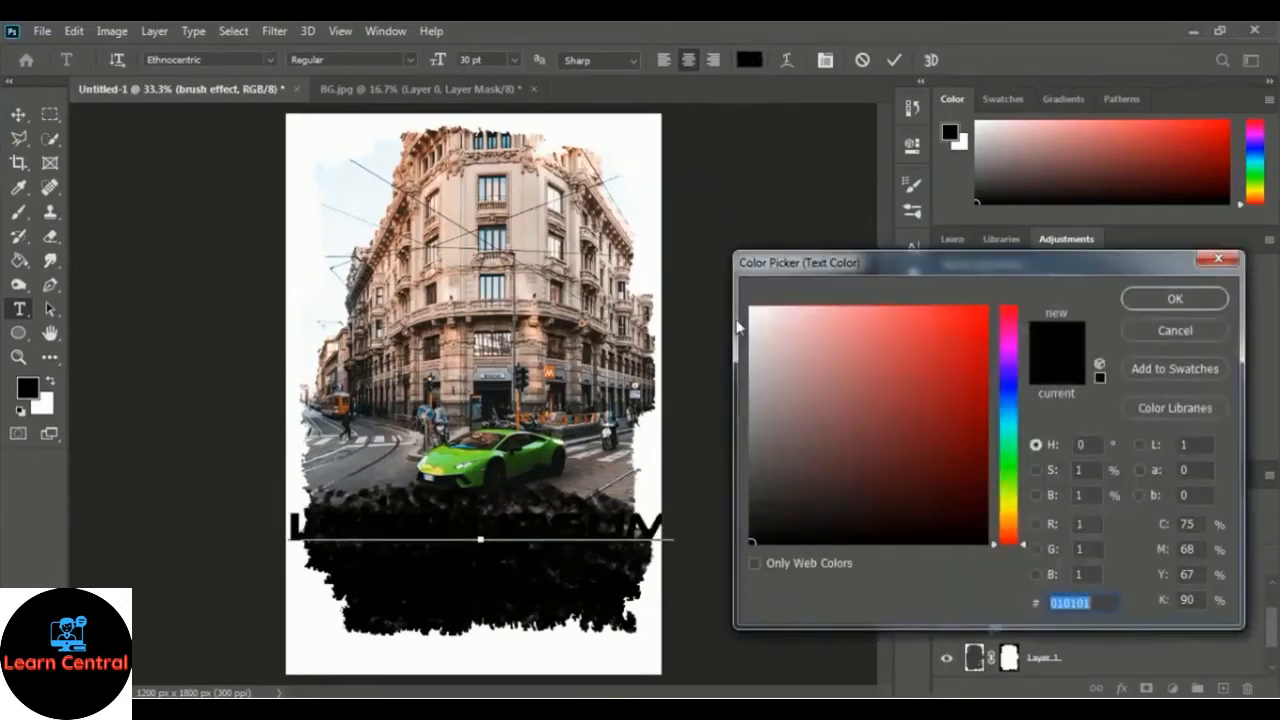
{"action": "left_click_drag", "start_coordinate": [757, 316], "coordinate": [750, 306]}
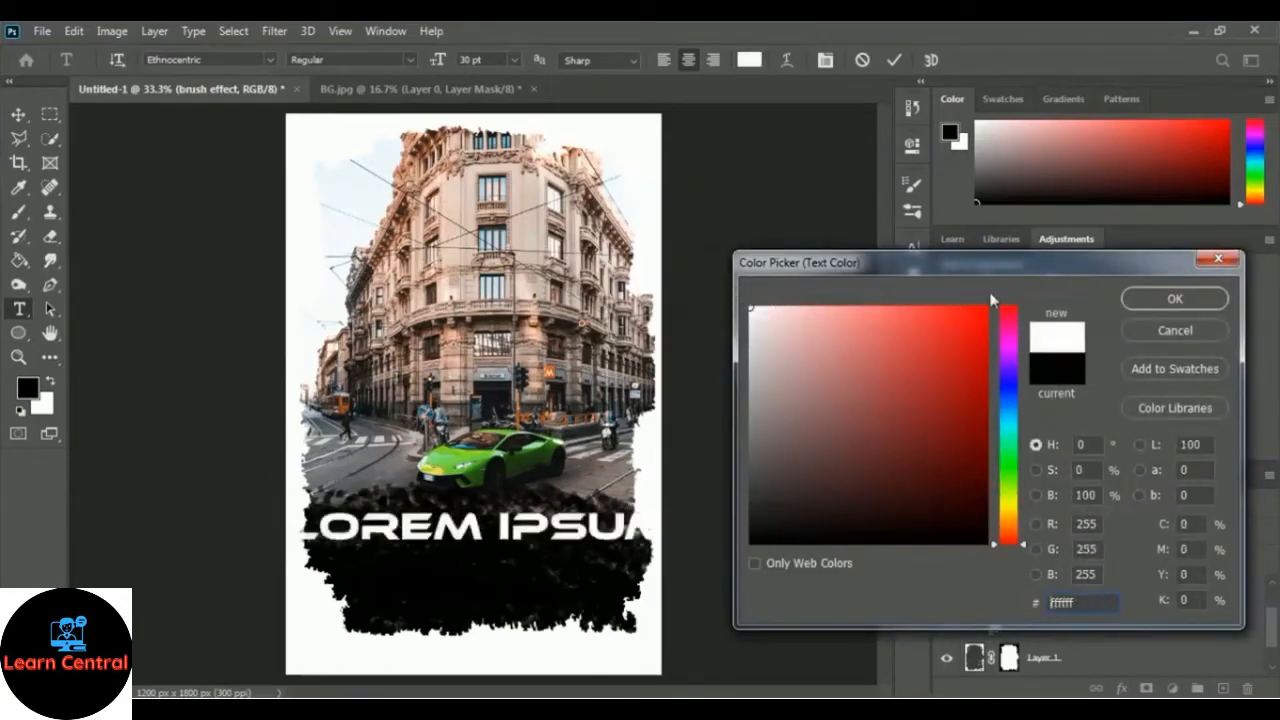
{"action": "left_click", "coordinate": [1175, 301]}
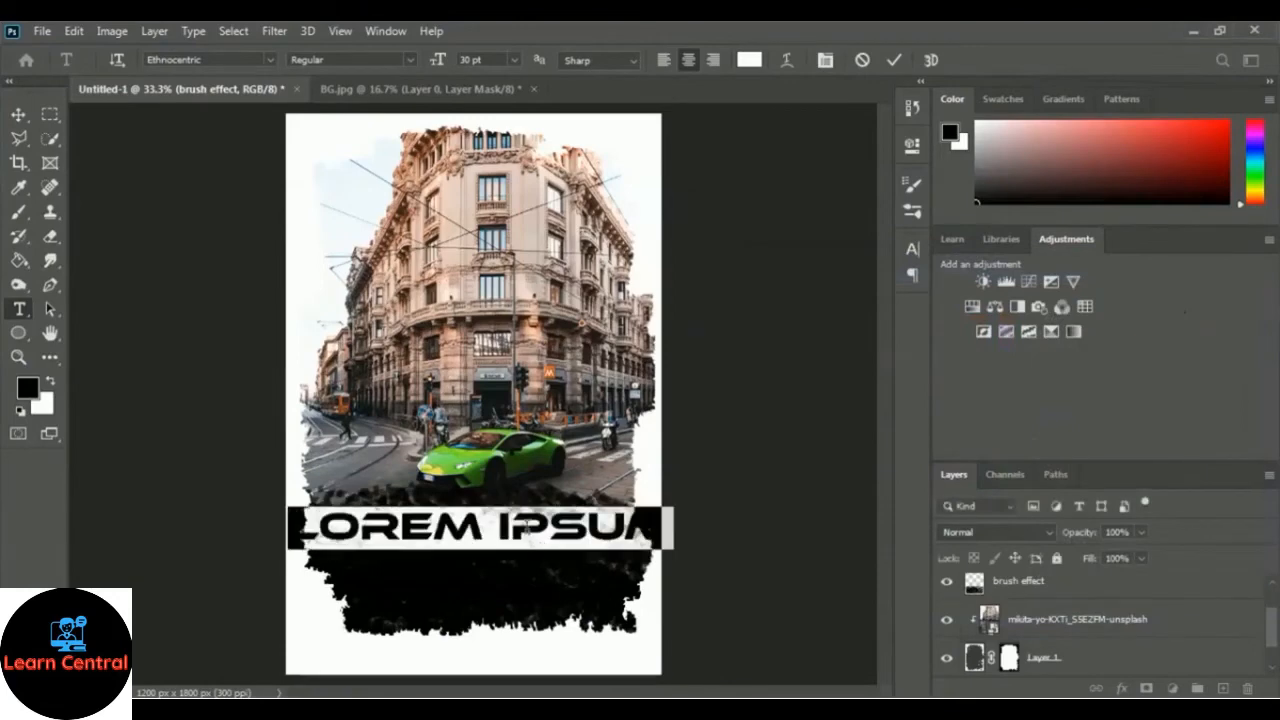
Replace the placeholder text with "LAMBO ON THE WAY" on three lines, with LAMBO, ON THE and WAY each on its own line
{"action": "key", "text": "ctrl+a"}
{"action": "type", "text": "LAMBO"}
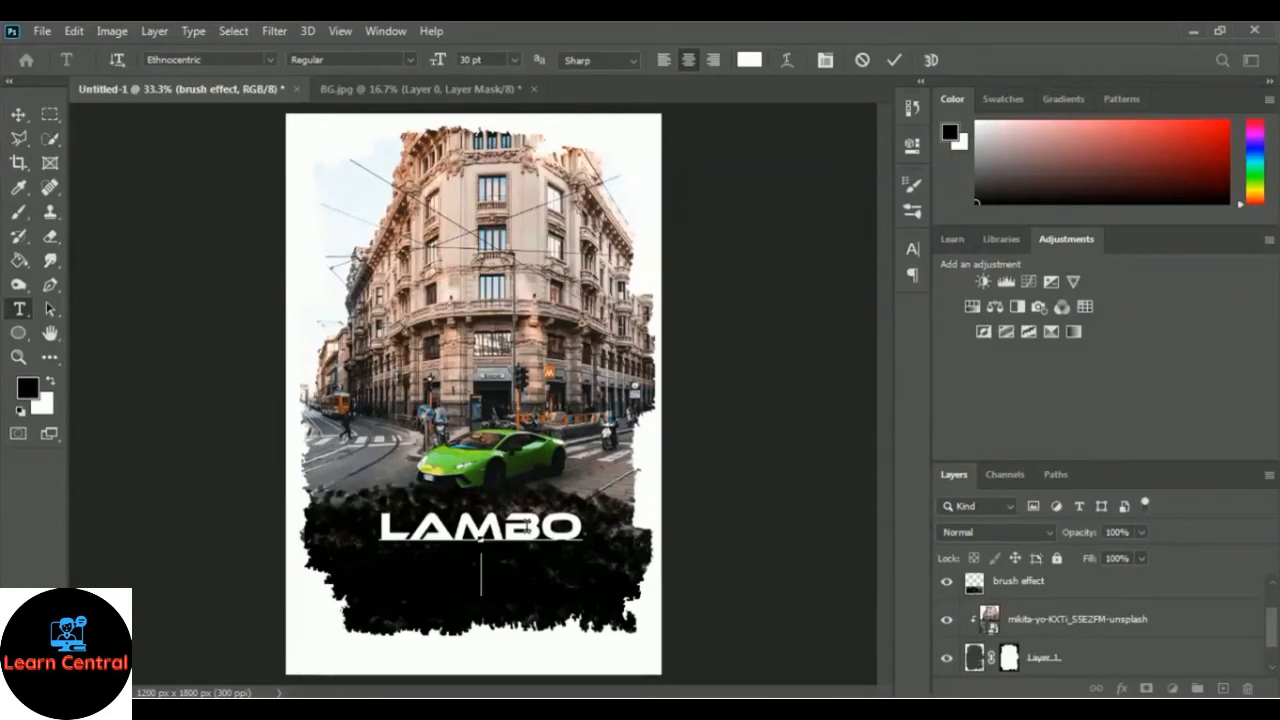
{"action": "type", "text": "ON"}
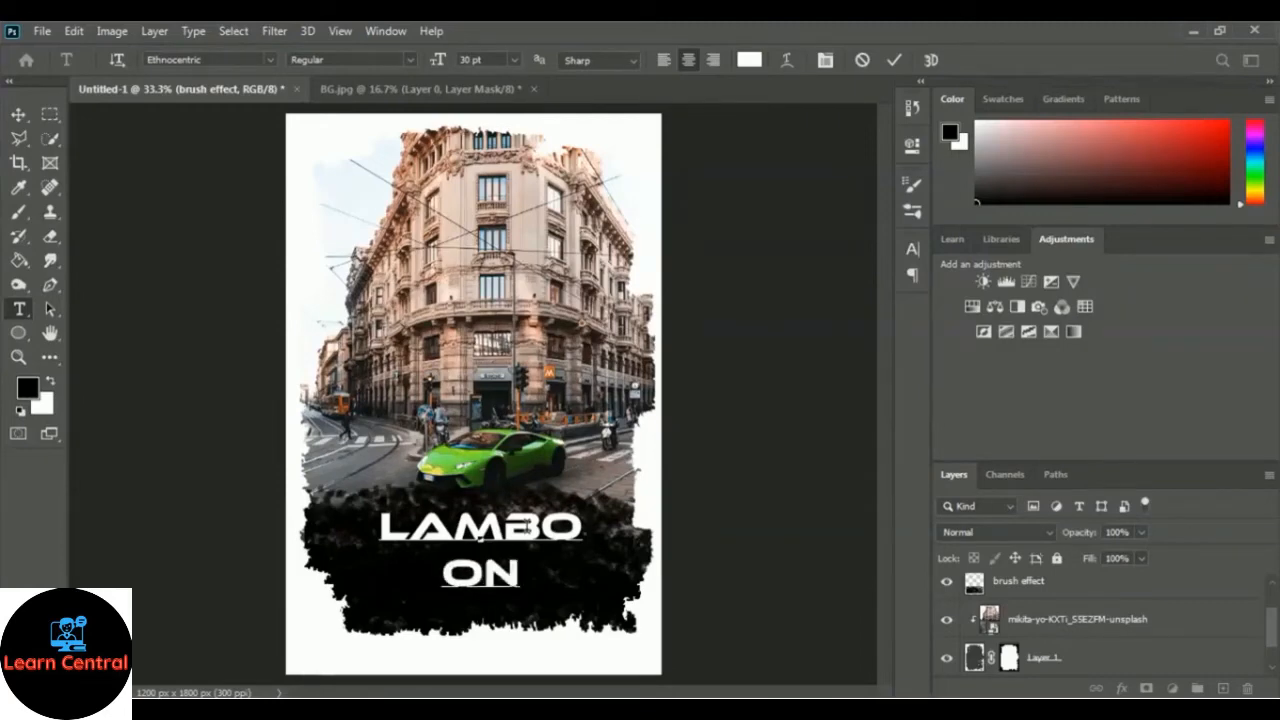
{"action": "type", "text": " THWE"}
{"action": "key", "text": "BackSpace"}
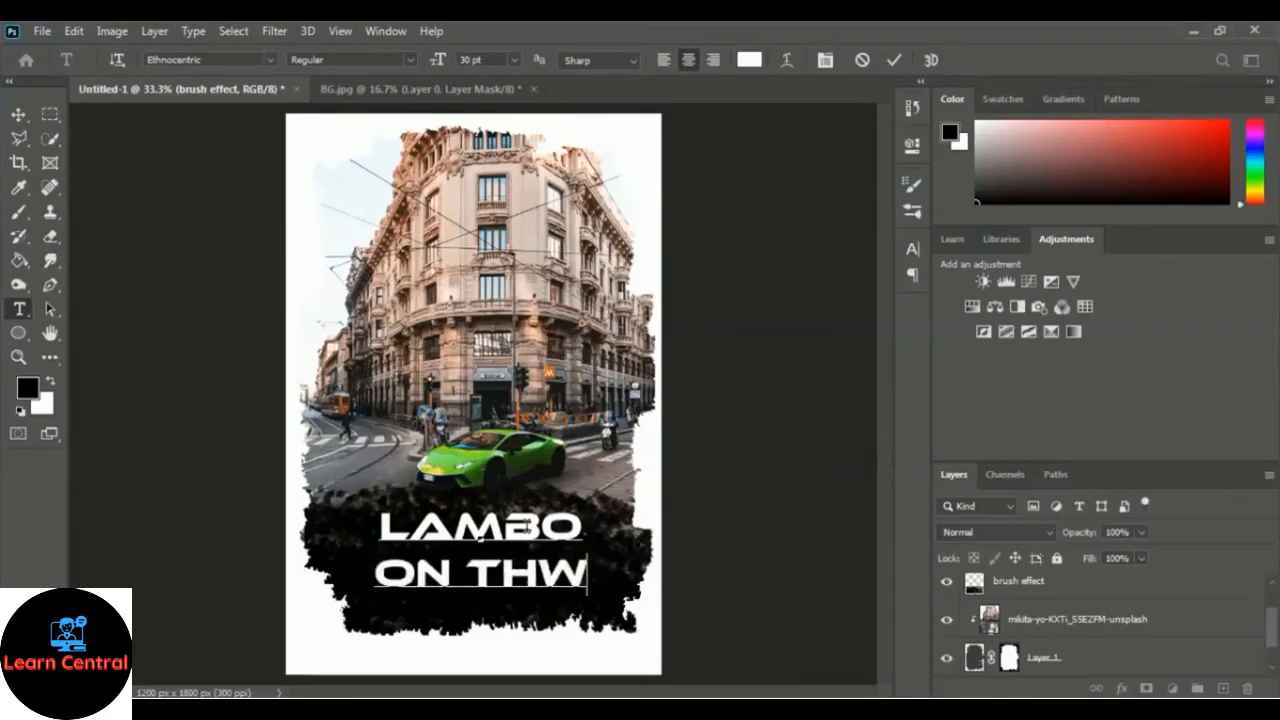
{"action": "key", "text": "BackSpace"}
{"action": "type", "text": "E WAY"}
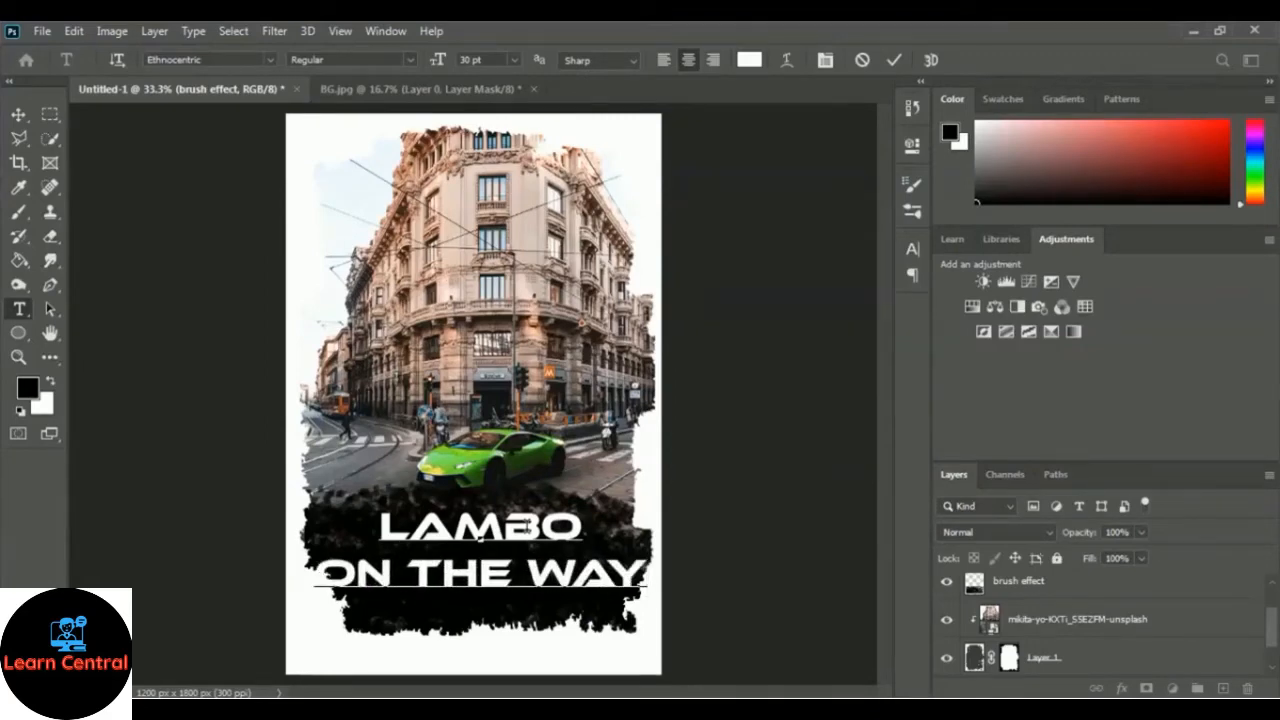
{"action": "key", "text": "Left"}
{"action": "key", "text": "Left"}
{"action": "key", "text": "Left"}
{"action": "key", "text": "Return"}
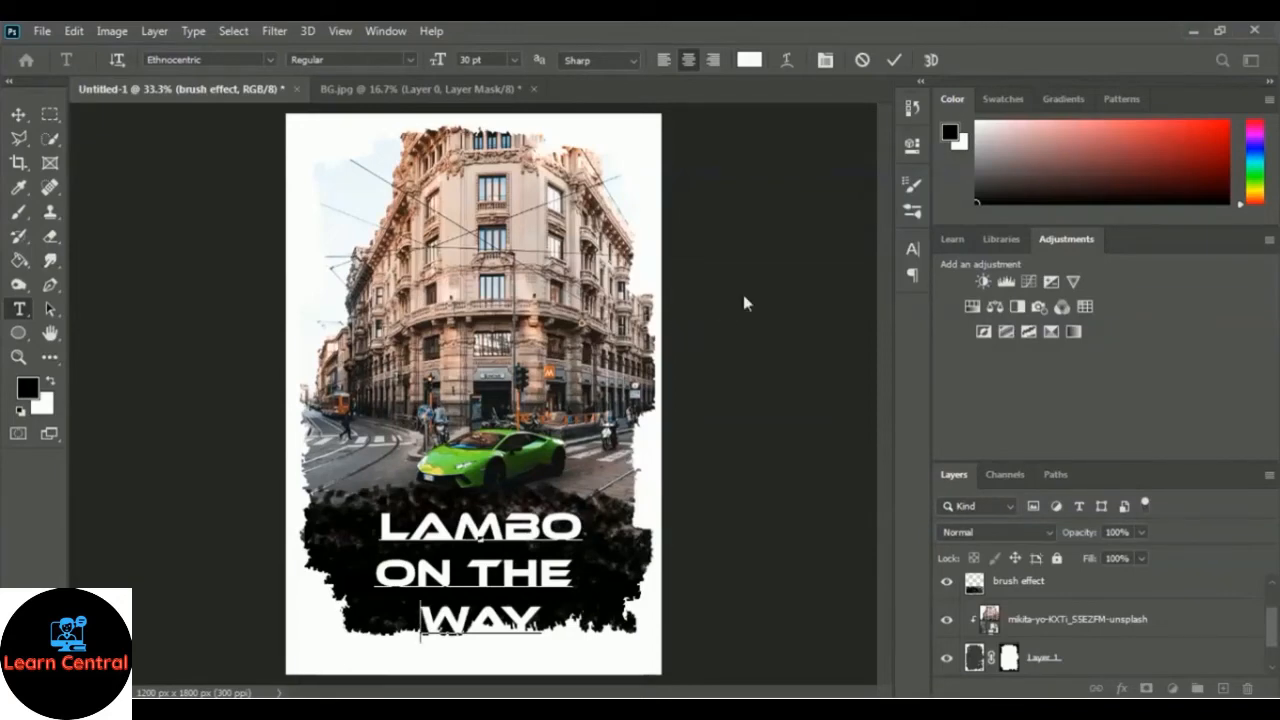
{"action": "left_click", "coordinate": [895, 61]}
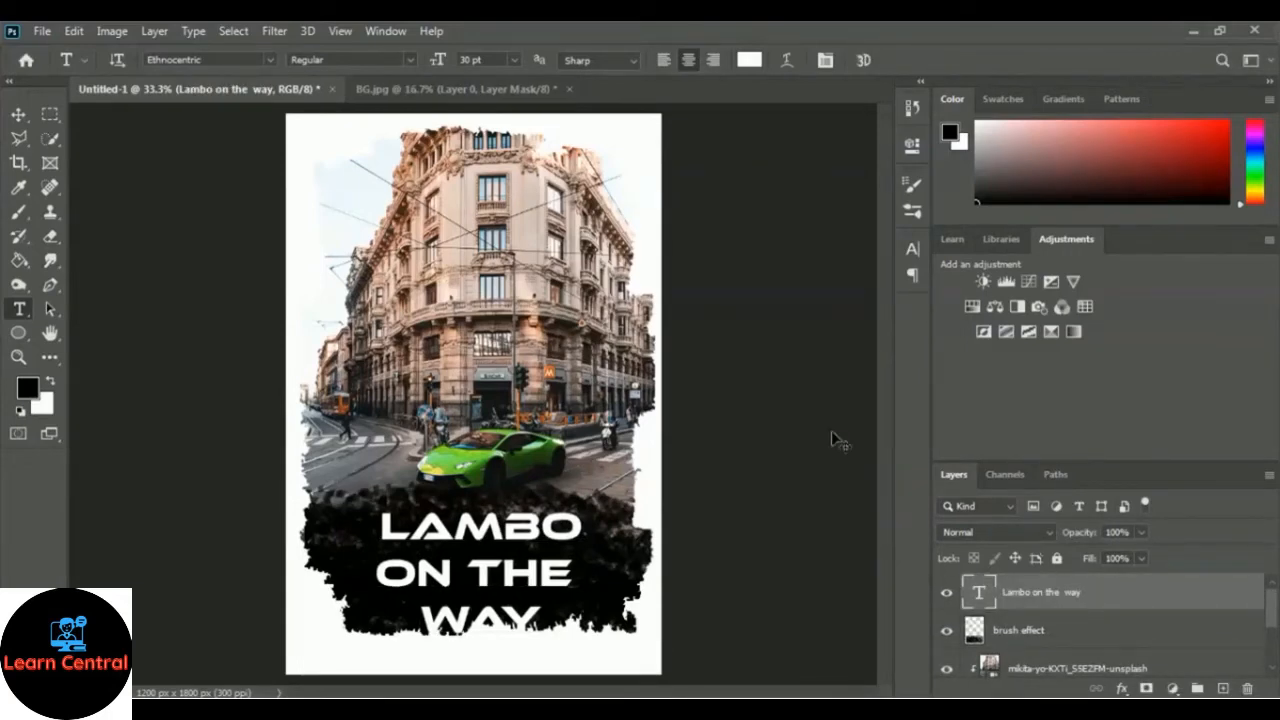
Scale the Lambo text to about 94% width and height and position it inside the black brush area
{"action": "key", "text": "ctrl+t"}
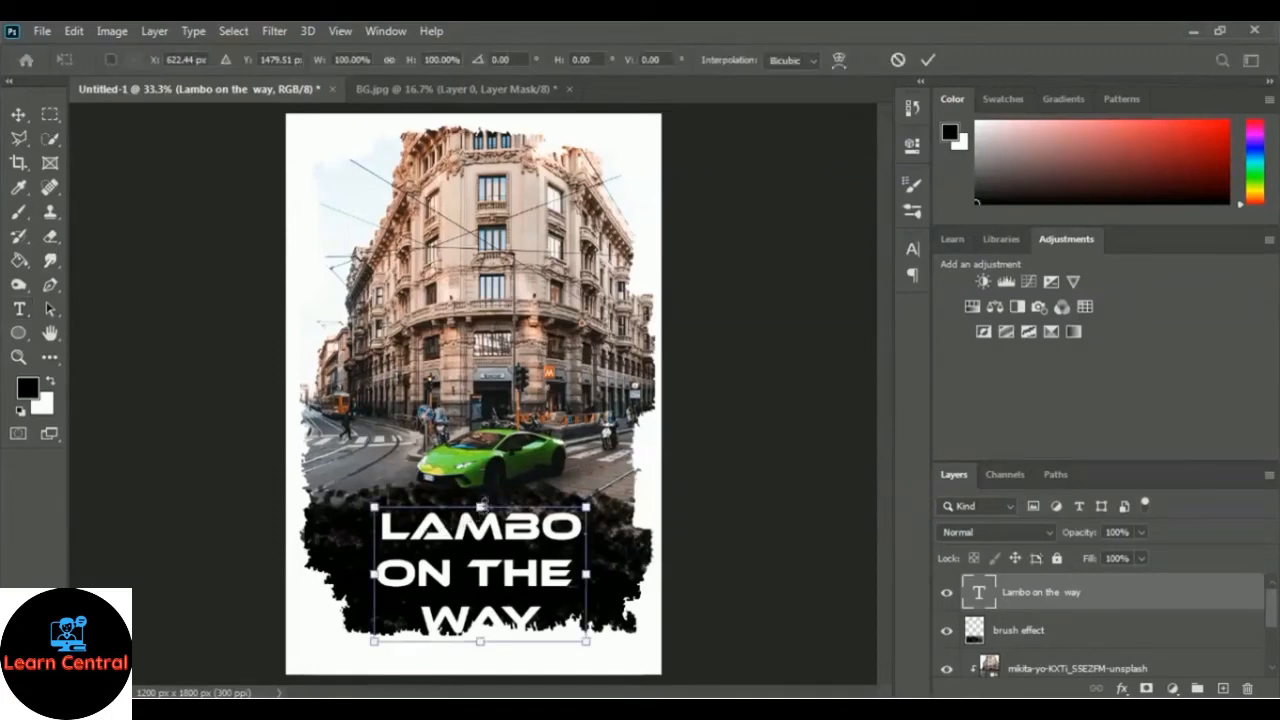
{"action": "left_click_drag", "start_coordinate": [482, 504], "coordinate": [481, 493]}
{"action": "left_click_drag", "start_coordinate": [586, 570], "coordinate": [574, 568]}
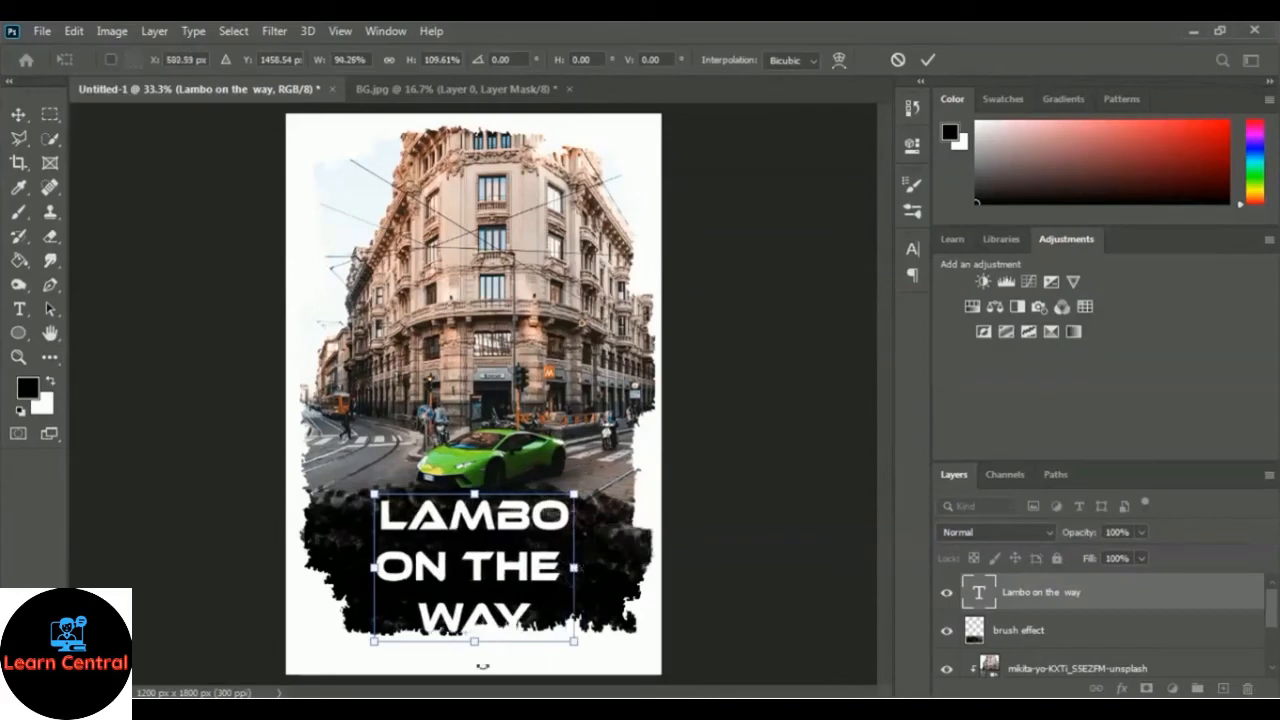
{"action": "left_click_drag", "start_coordinate": [474, 641], "coordinate": [478, 621]}
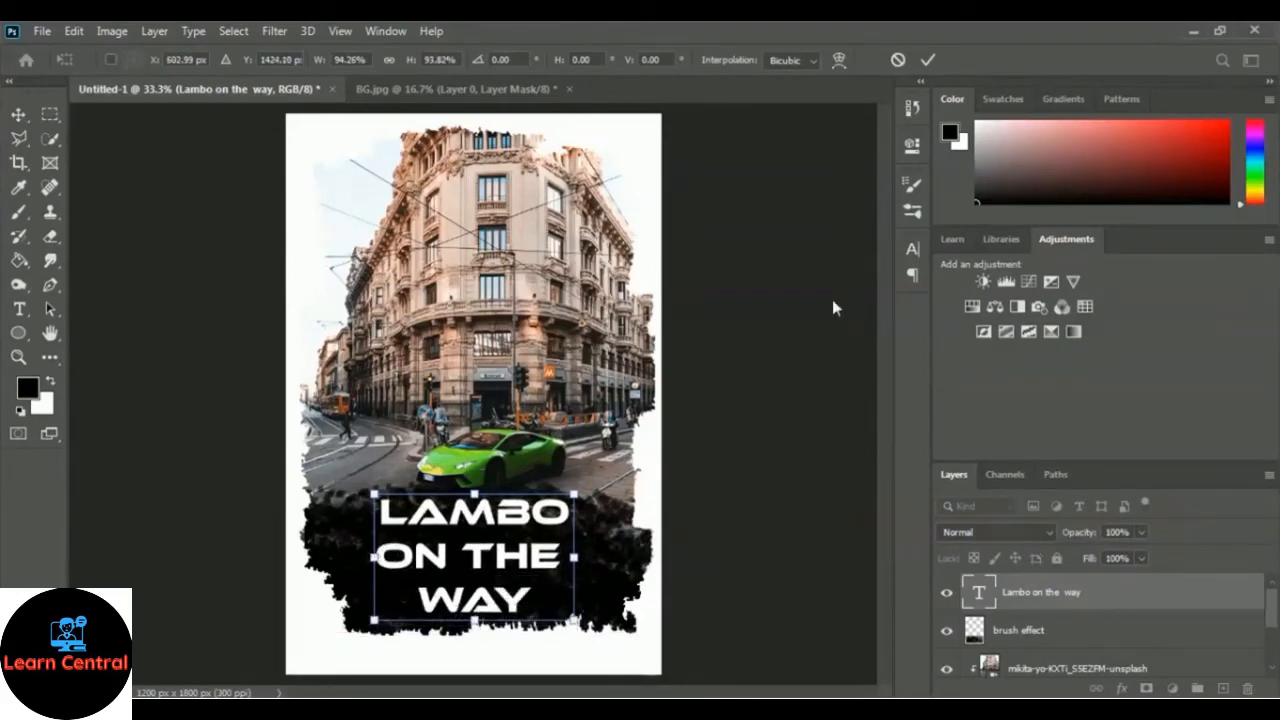
{"action": "left_click", "coordinate": [929, 62]}
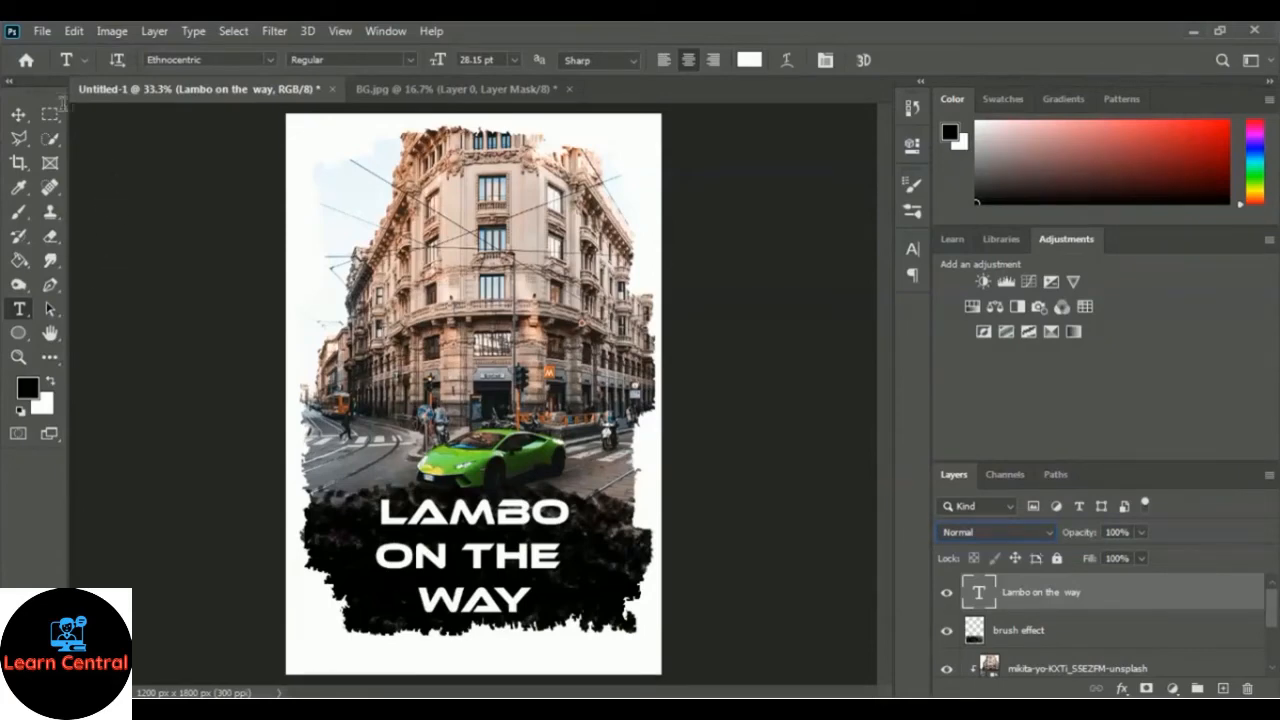
Open the OJYV111 PSD T-shirt mockup from the Mockup folder inside 05 T Shirt Design
{"action": "left_click", "coordinate": [42, 34]}
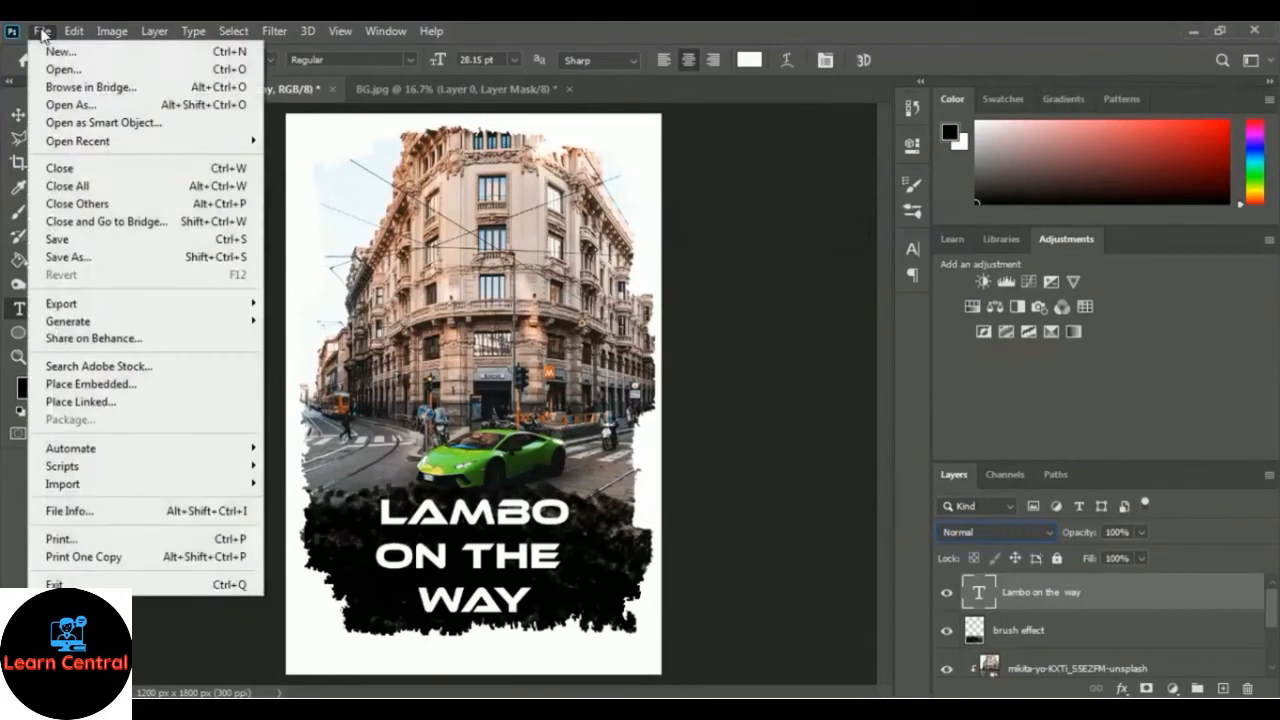
{"action": "left_click", "coordinate": [154, 72]}
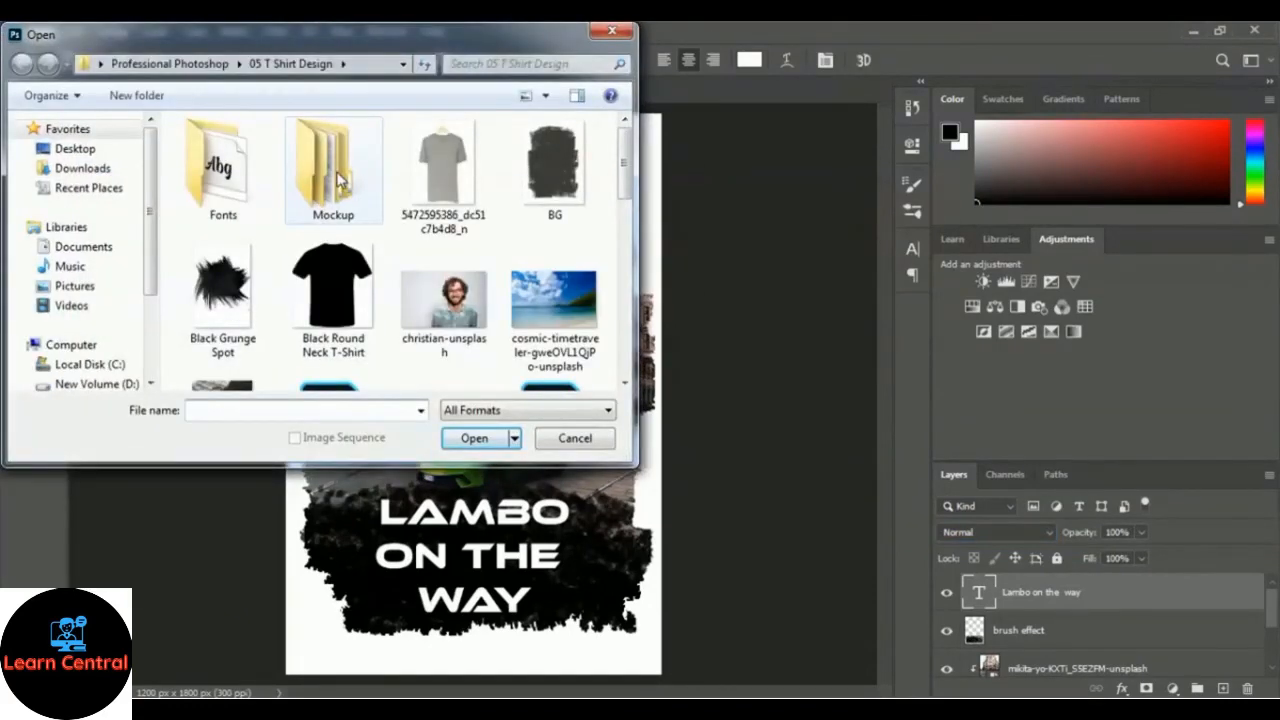
{"action": "double_click", "coordinate": [328, 187]}
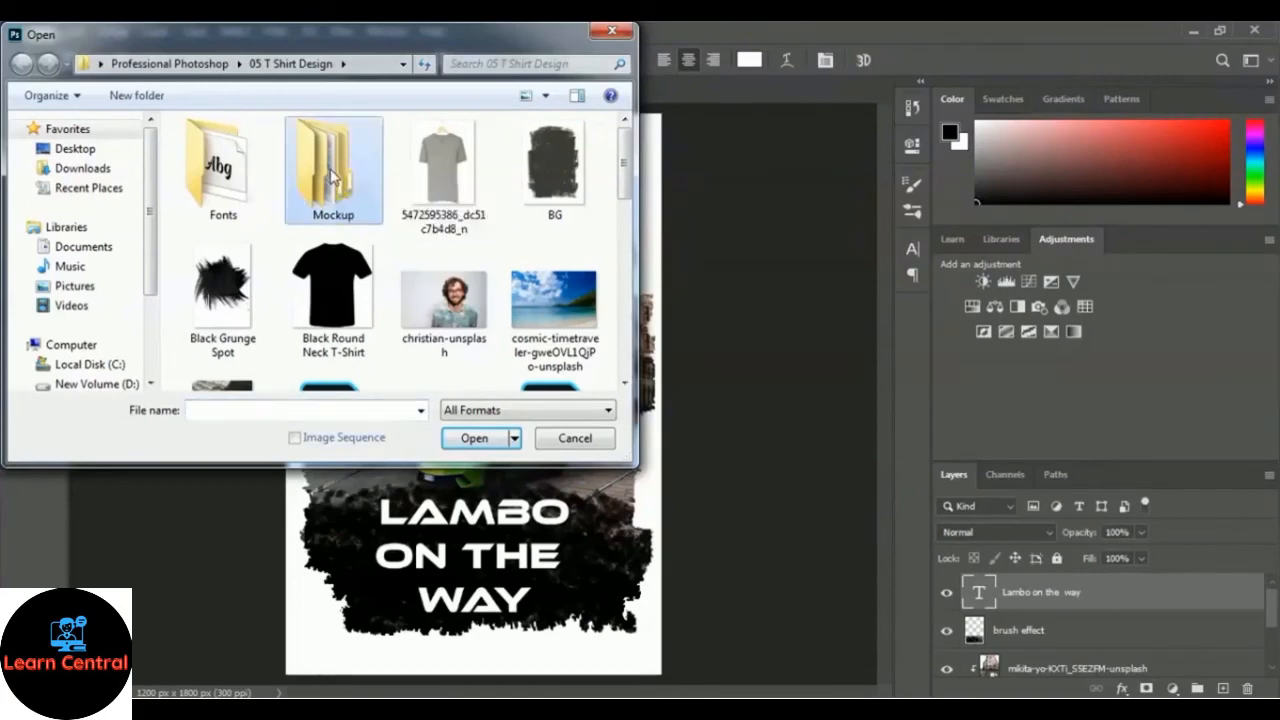
{"action": "double_click", "coordinate": [212, 163]}
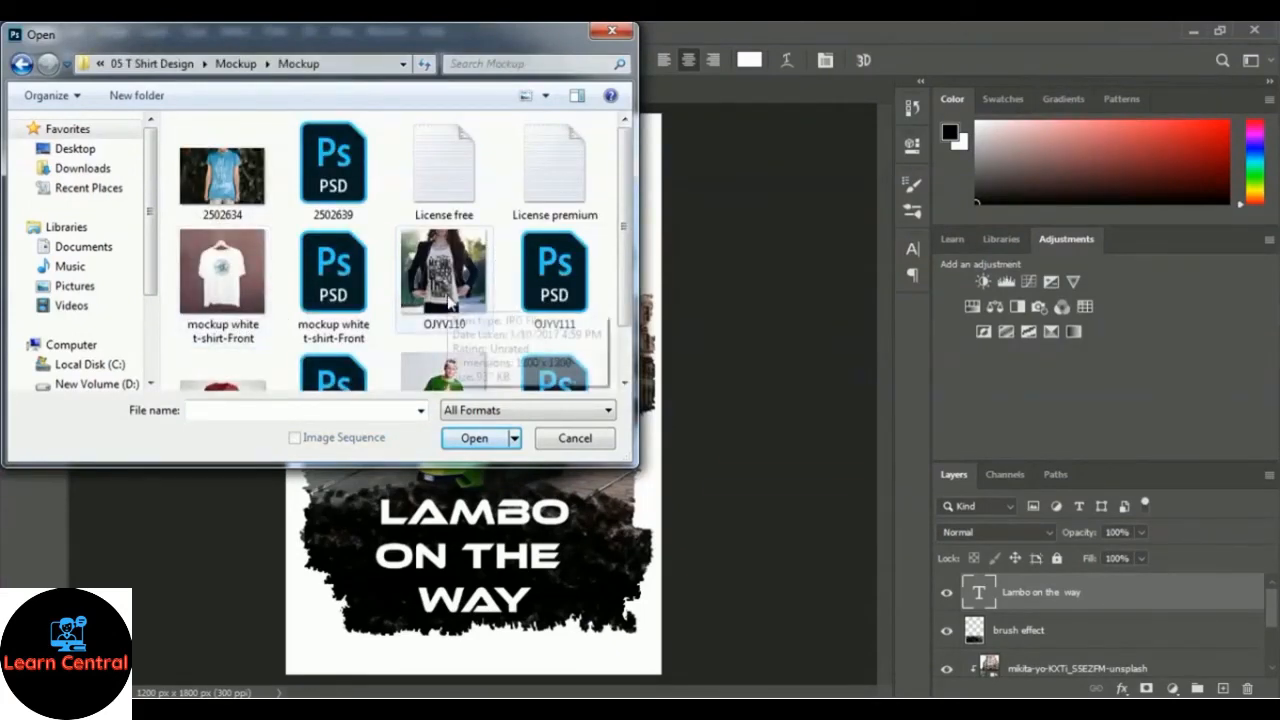
{"action": "left_click", "coordinate": [572, 316]}
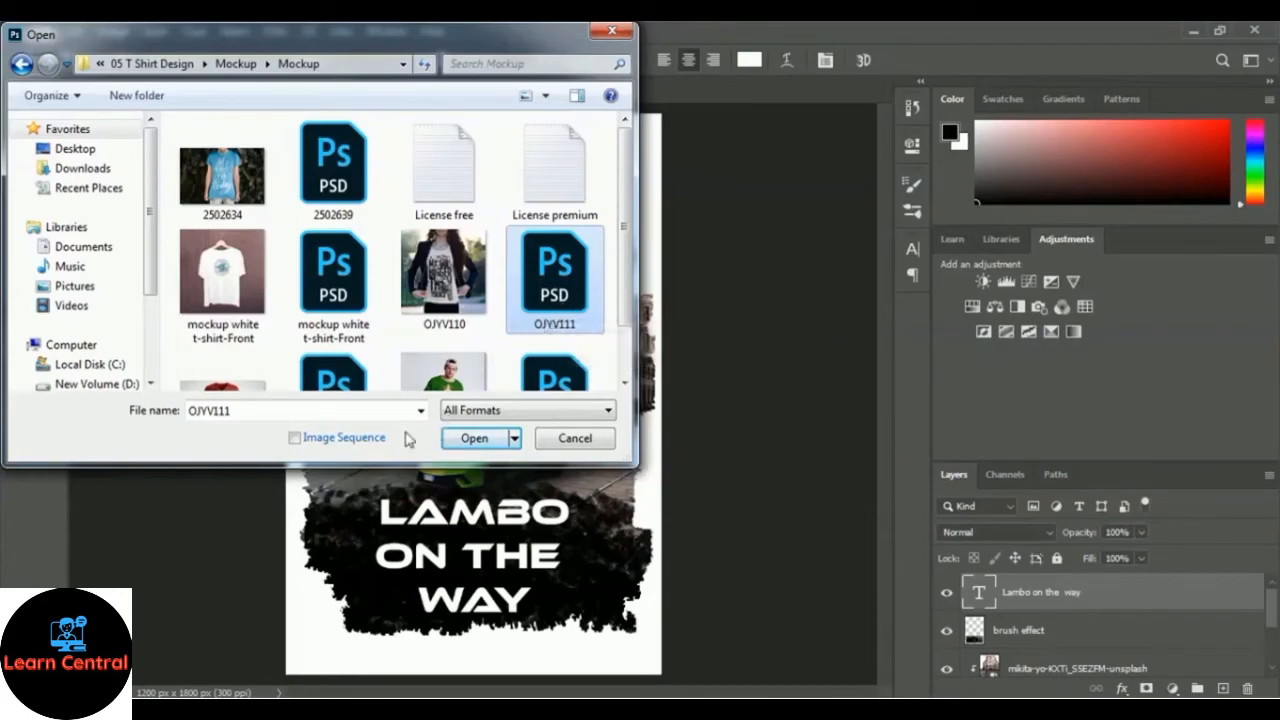
{"action": "left_click", "coordinate": [474, 438]}
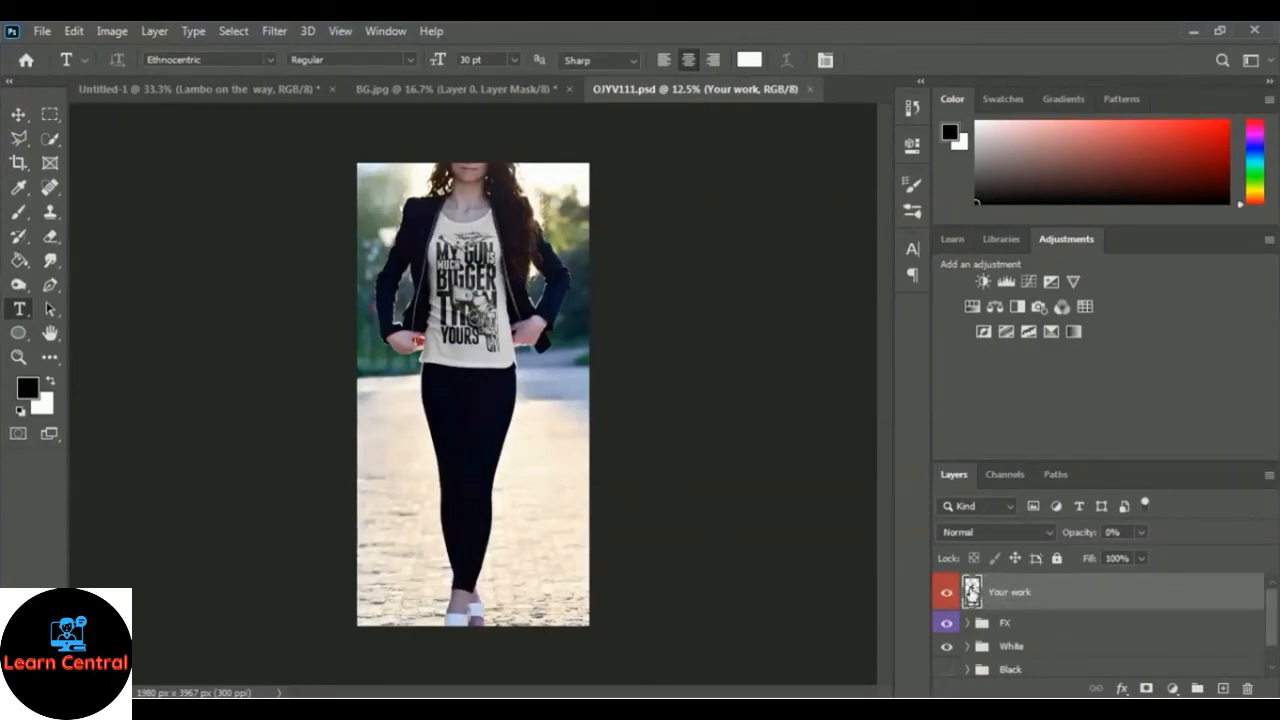
Open the contents of the mockup's Your work smart object and hide the sample gun slogan design layer
{"action": "double_click", "coordinate": [970, 591]}
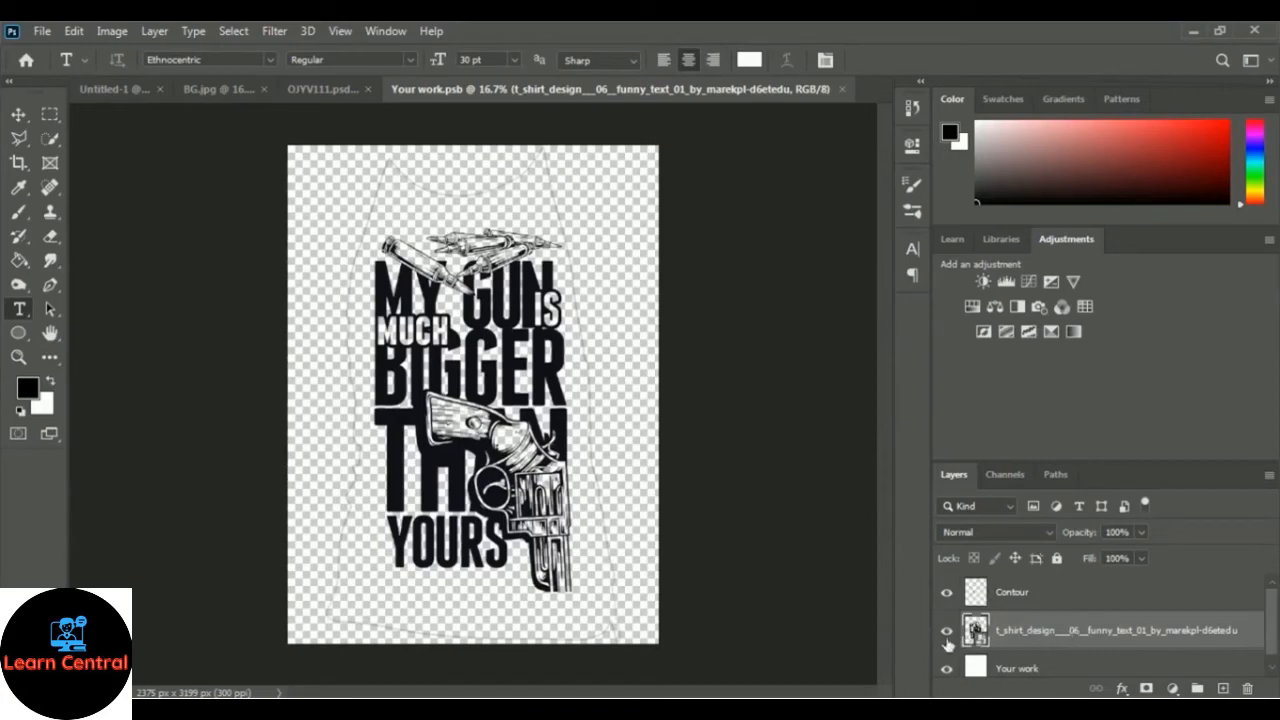
{"action": "left_click", "coordinate": [946, 632]}
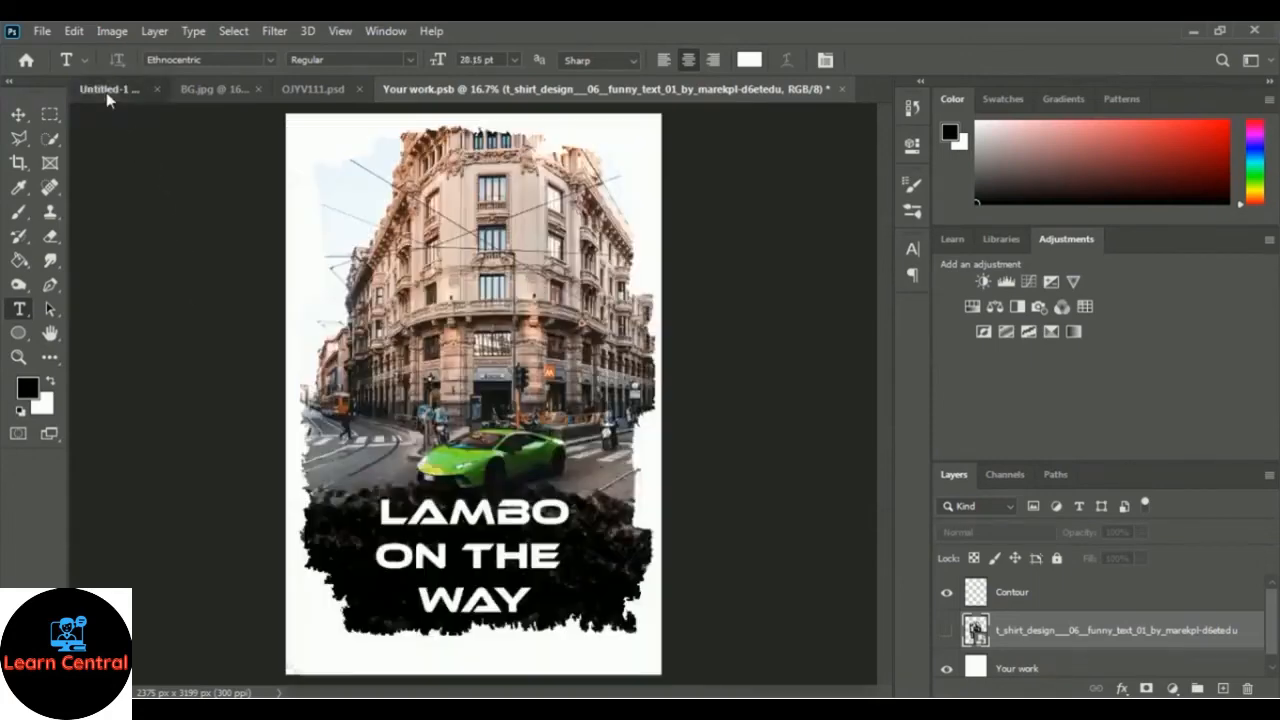
Return to the Untitled-1 design and hide its white Background layer
{"action": "left_click", "coordinate": [106, 89]}
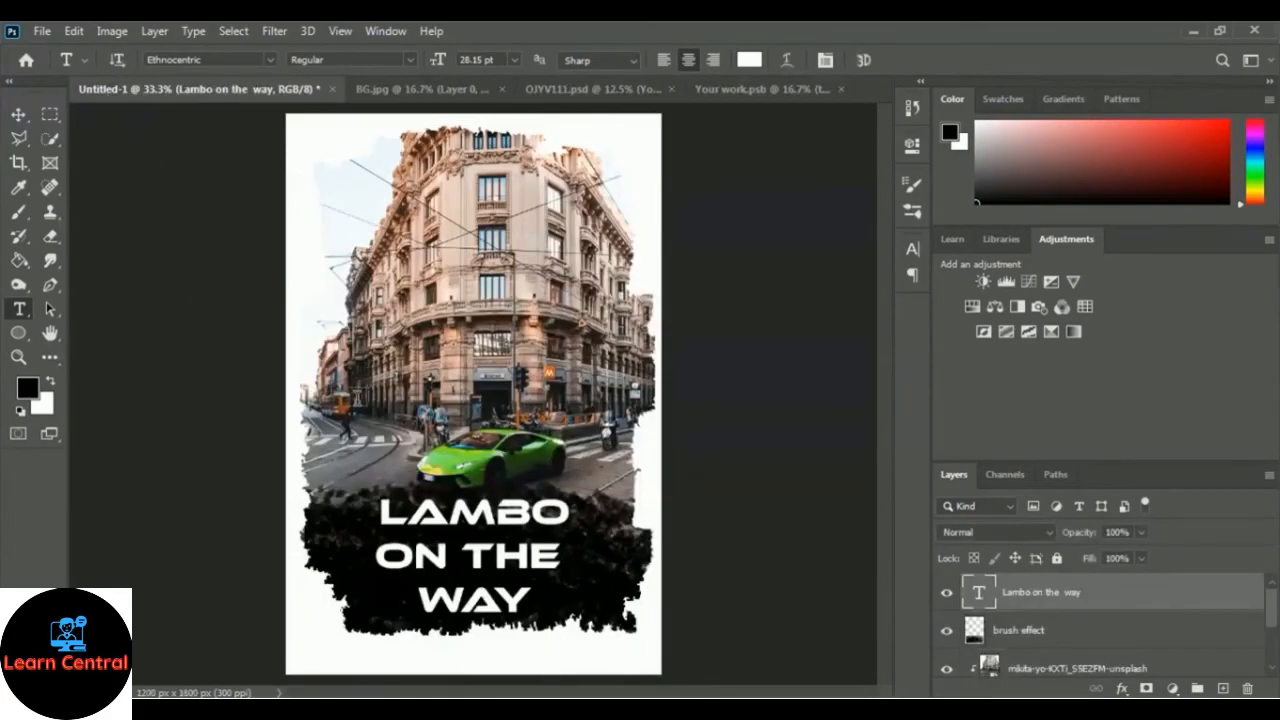
{"action": "scroll", "coordinate": [1106, 636], "scroll_direction": "down", "scroll_amount": 2}
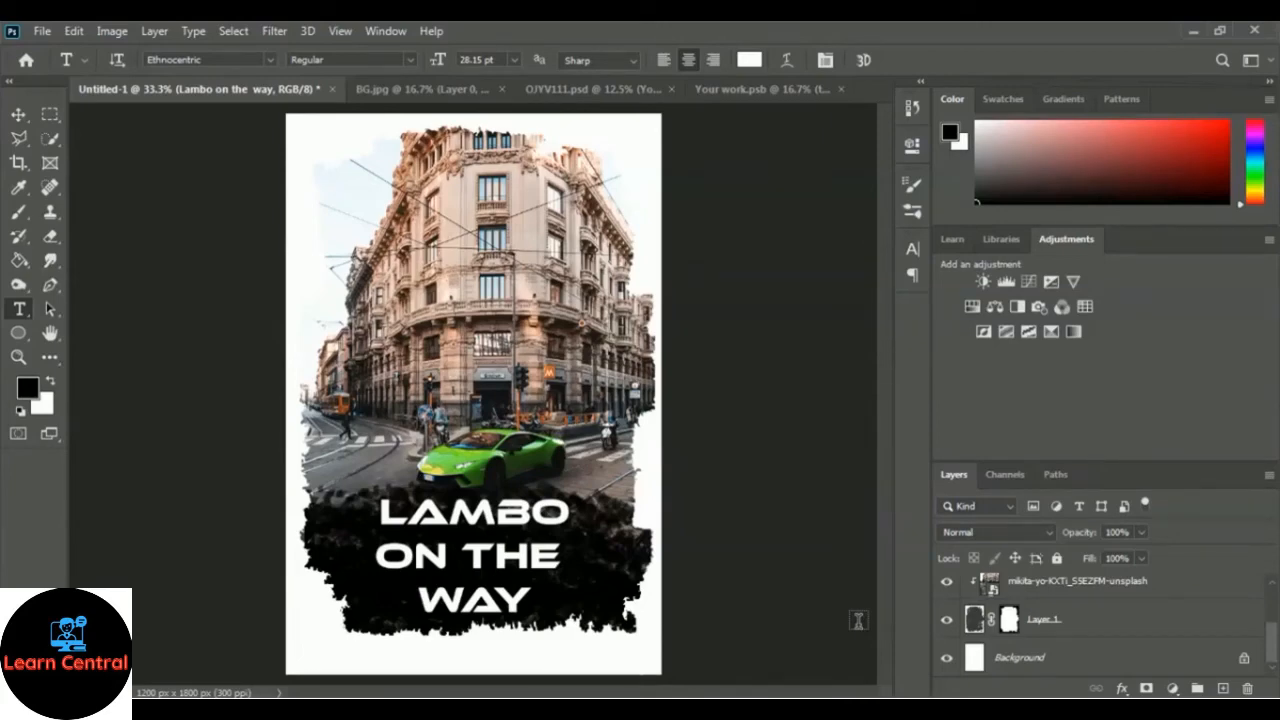
{"action": "left_click", "coordinate": [946, 659]}
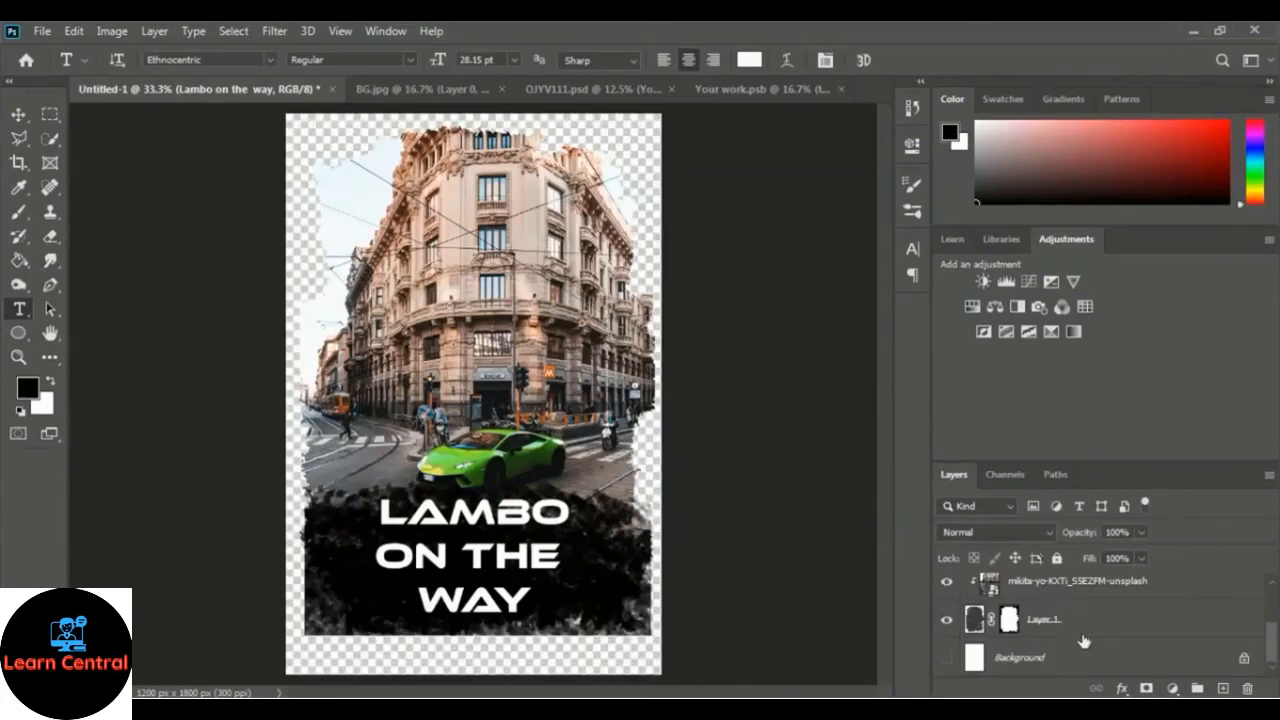
Copy the Lambo text, brush effect, clipped street photo and Layer 1 together into the Your work.psb document
{"action": "scroll", "coordinate": [1080, 640], "scroll_direction": "up", "scroll_amount": 3}
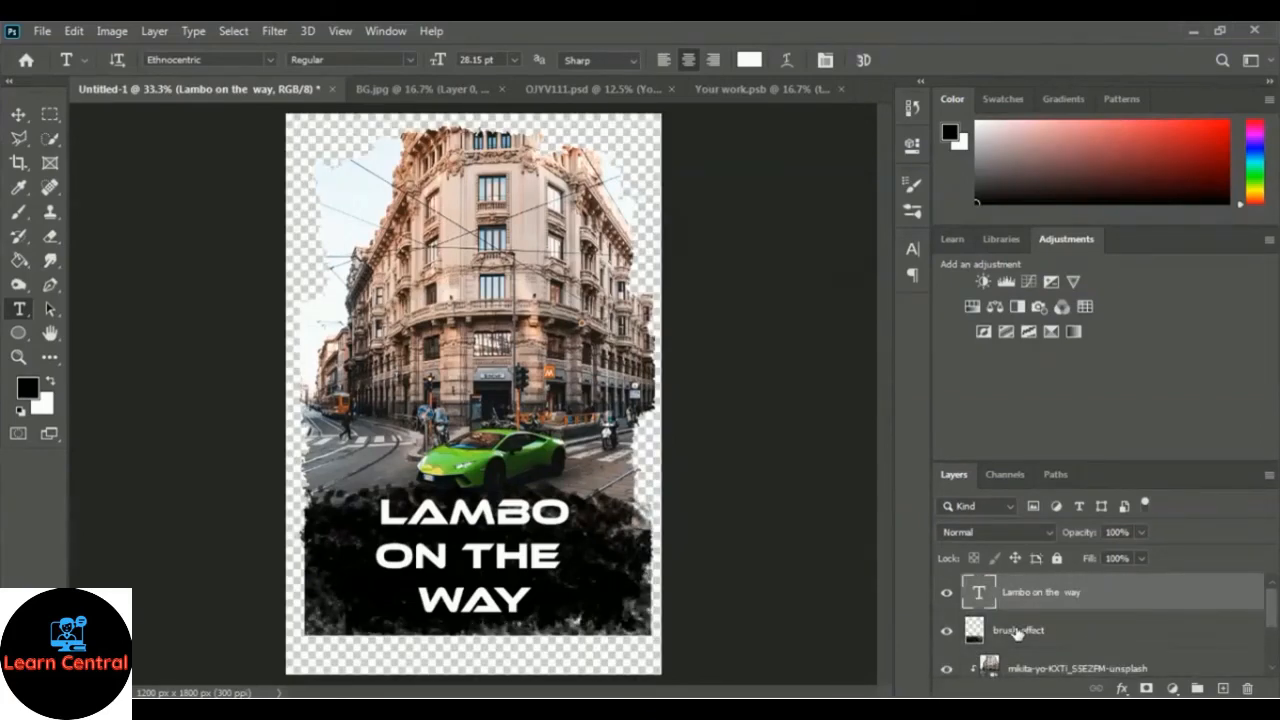
{"action": "left_click", "coordinate": [1018, 632], "text": "shift"}
{"action": "scroll", "coordinate": [1030, 632], "scroll_direction": "down", "scroll_amount": 1}
{"action": "left_click", "coordinate": [1041, 632], "text": "shift"}
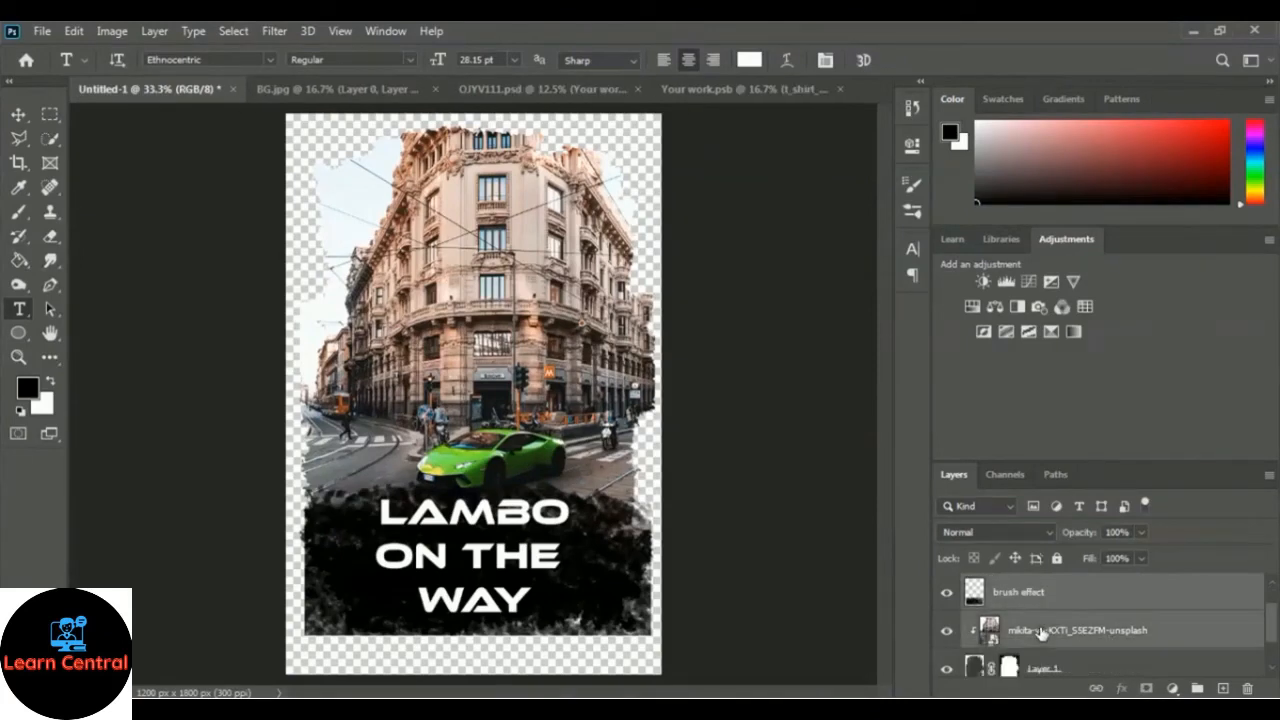
{"action": "scroll", "coordinate": [1041, 632], "scroll_direction": "down", "scroll_amount": 1}
{"action": "left_click", "coordinate": [1042, 634], "text": "shift"}
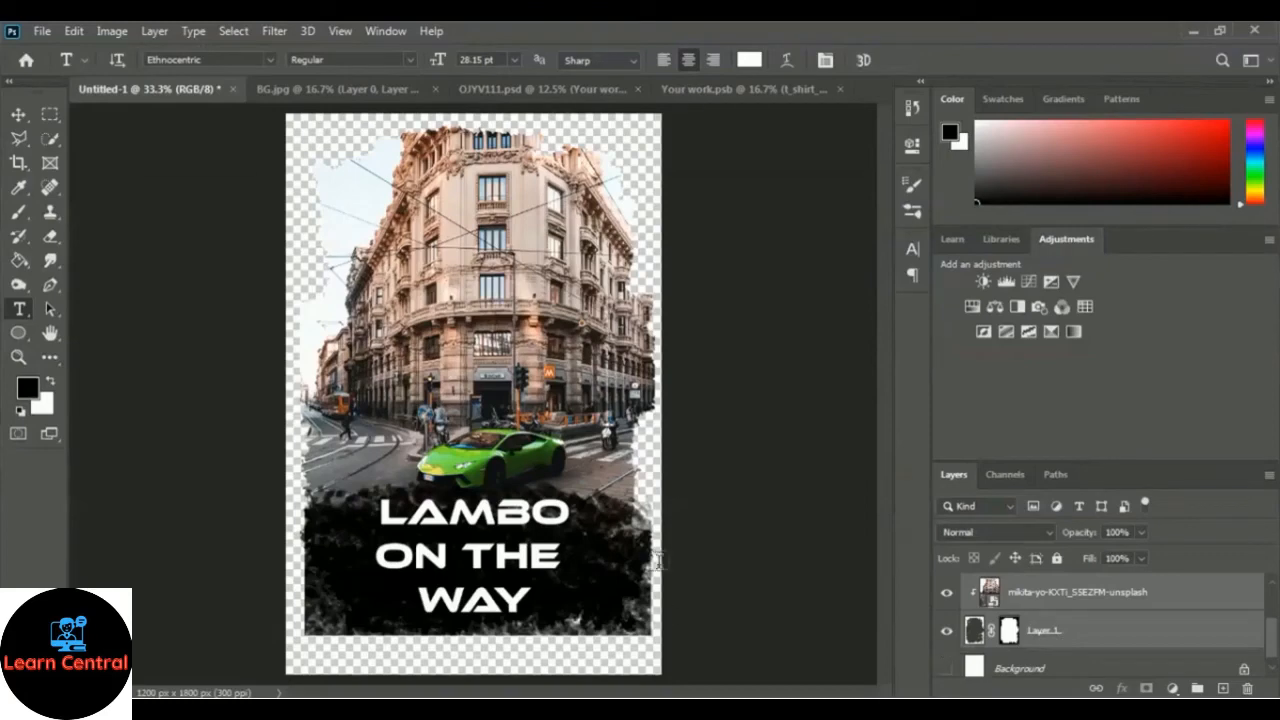
{"action": "left_click", "coordinate": [18, 116]}
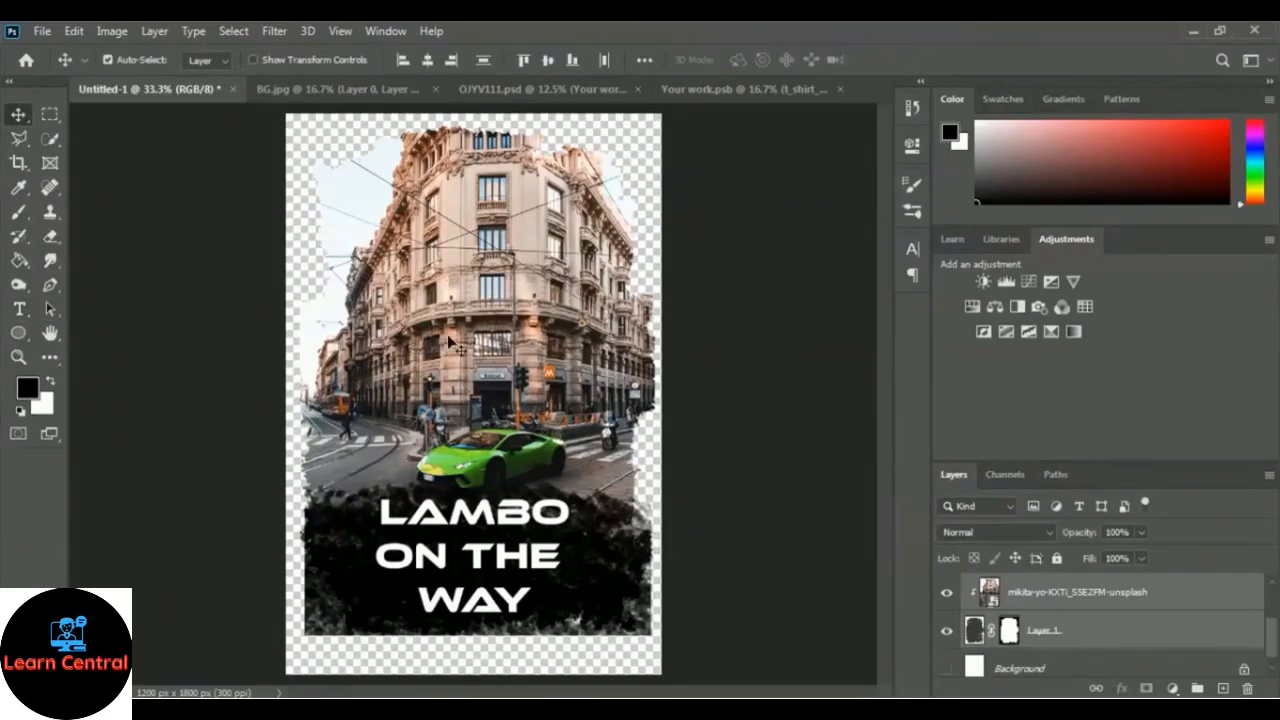
{"action": "mouse_move", "coordinate": [440, 350]}
{"action": "left_mouse_down"}
{"action": "mouse_move", "coordinate": [532, 286]}
{"action": "mouse_move", "coordinate": [743, 94]}
{"action": "mouse_move", "coordinate": [513, 291]}
{"action": "mouse_move", "coordinate": [466, 416]}
{"action": "left_mouse_up"}
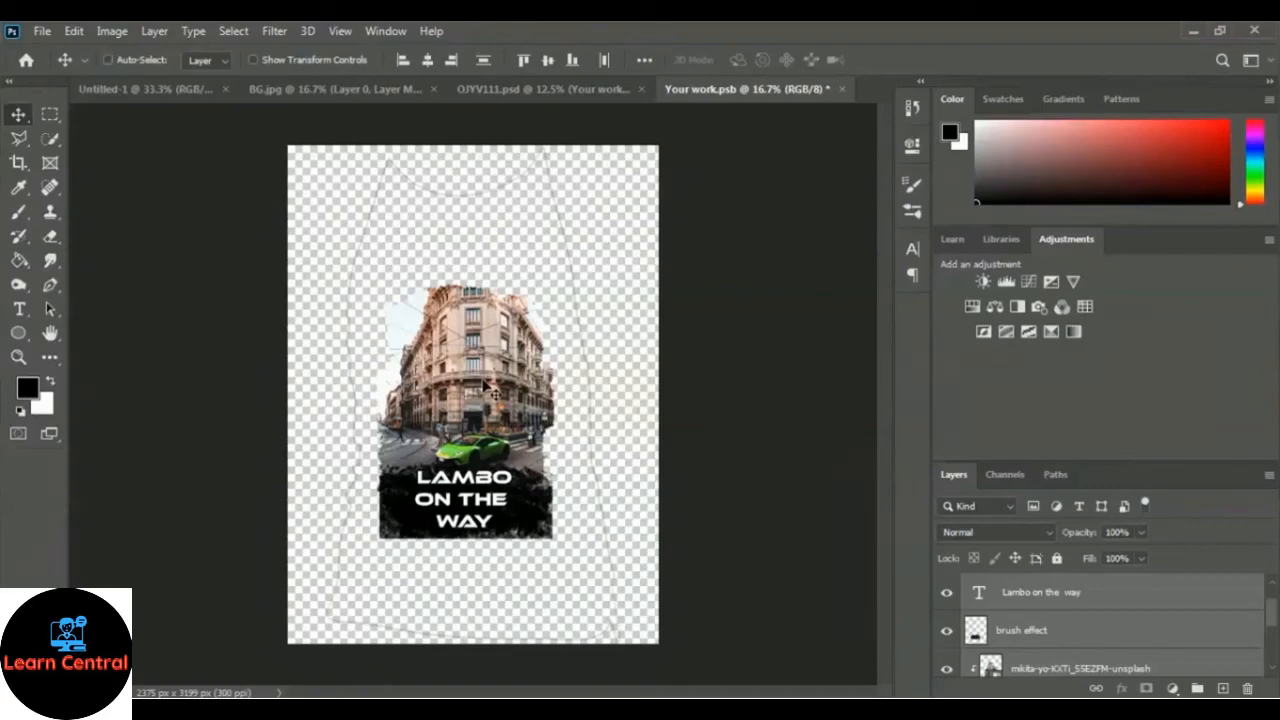
Move the placed design up within the shirt outline and scale it to about 115.75% width and 106.95% height
{"action": "key", "text": "ctrl+t"}
{"action": "left_click_drag", "start_coordinate": [458, 363], "coordinate": [469, 293]}
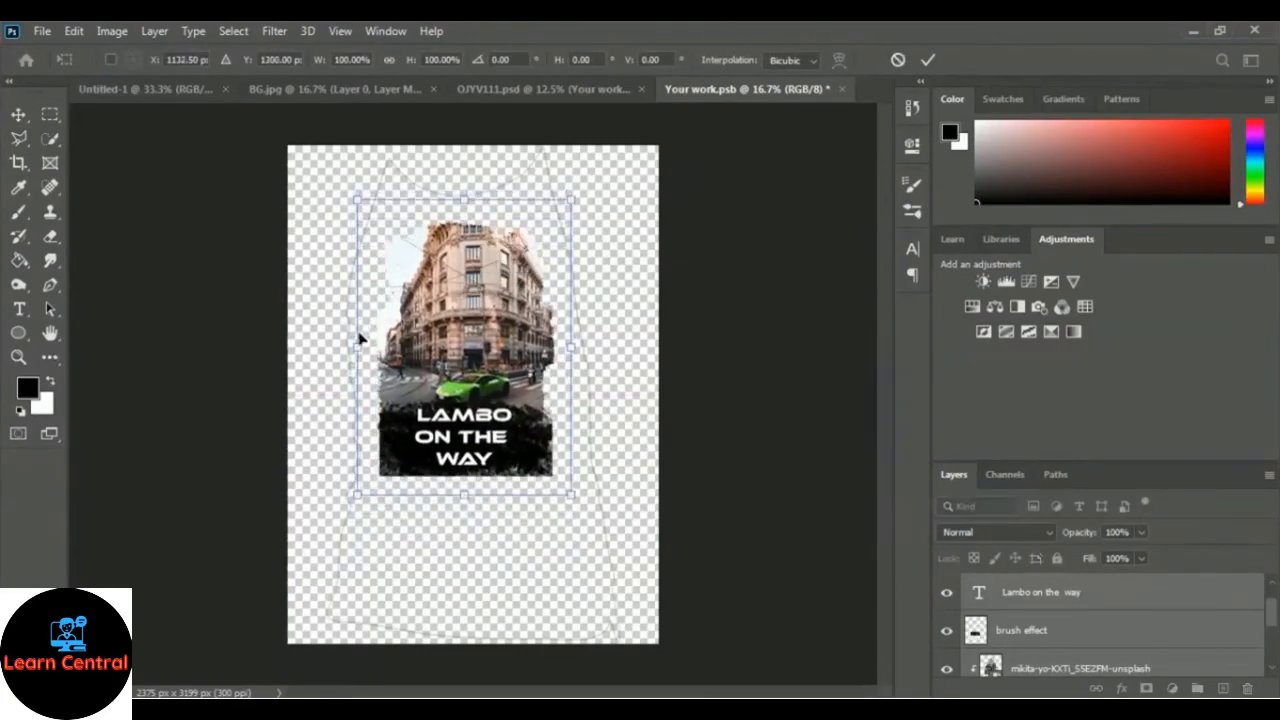
{"action": "left_click_drag", "start_coordinate": [358, 346], "coordinate": [335, 347]}
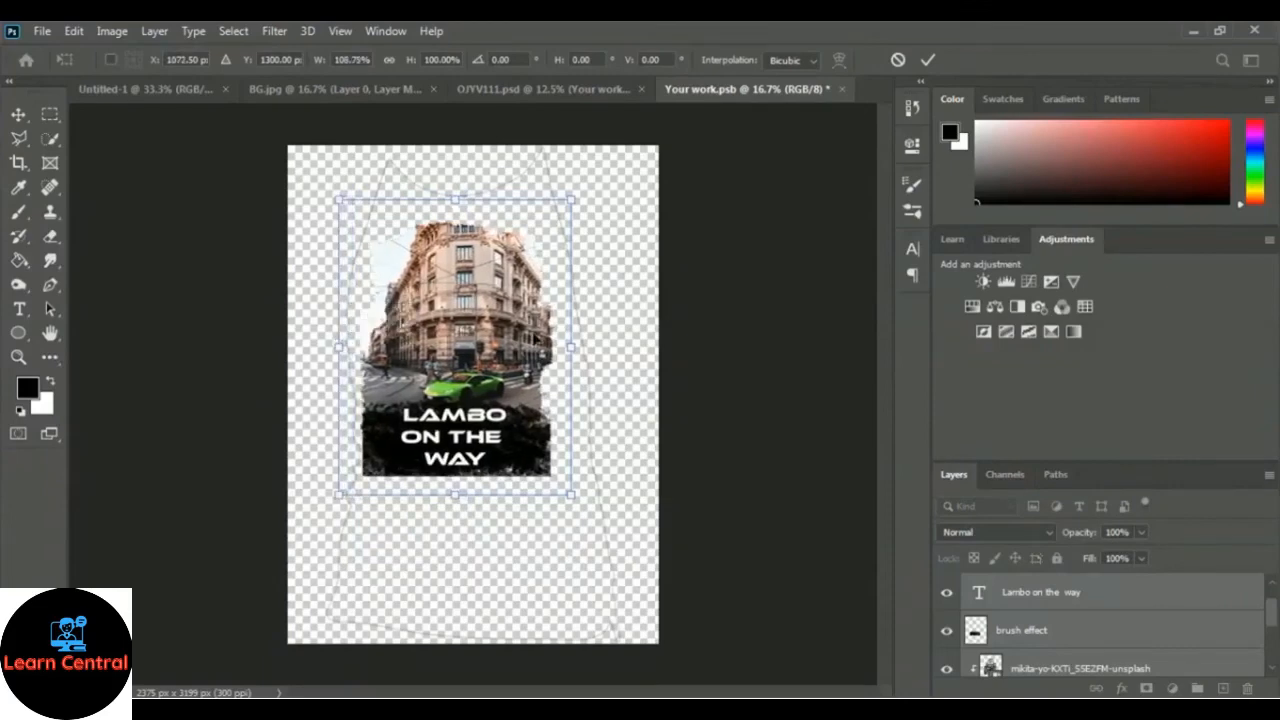
{"action": "left_click_drag", "start_coordinate": [571, 346], "coordinate": [586, 346]}
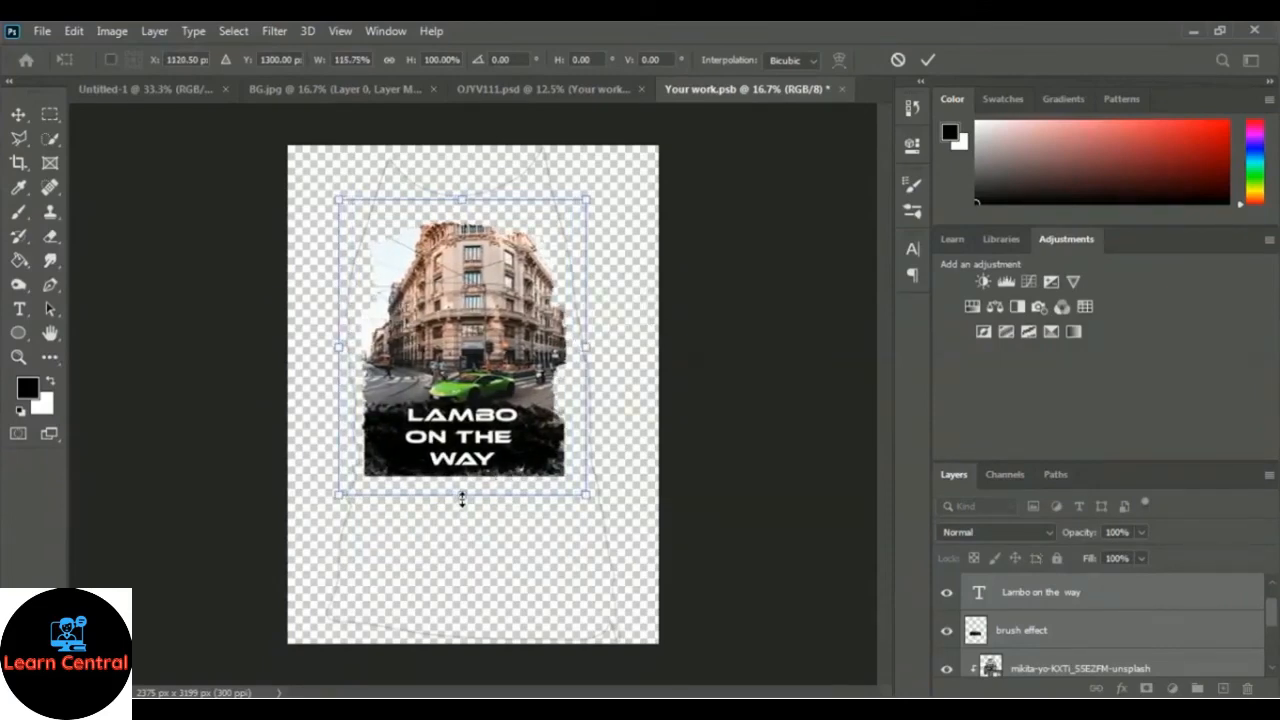
{"action": "left_click_drag", "start_coordinate": [463, 493], "coordinate": [463, 518]}
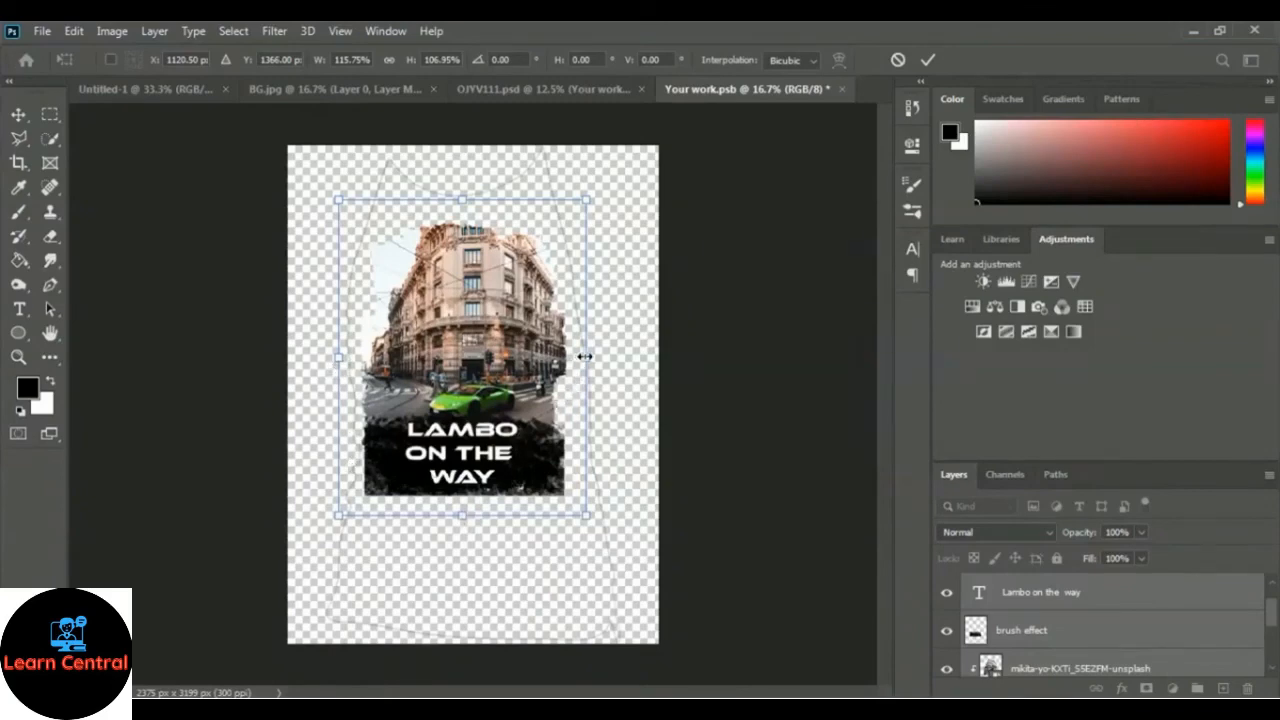
{"action": "left_click_drag", "start_coordinate": [584, 355], "coordinate": [589, 357]}
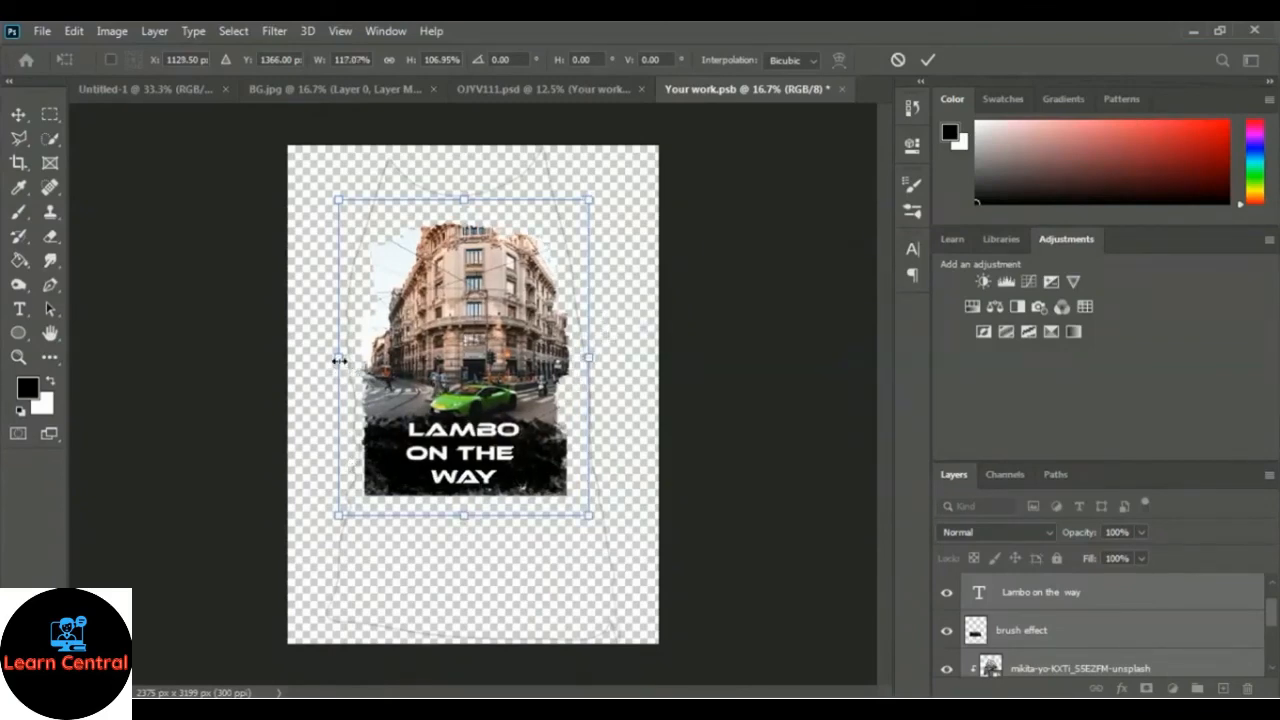
{"action": "left_click_drag", "start_coordinate": [339, 357], "coordinate": [343, 357]}
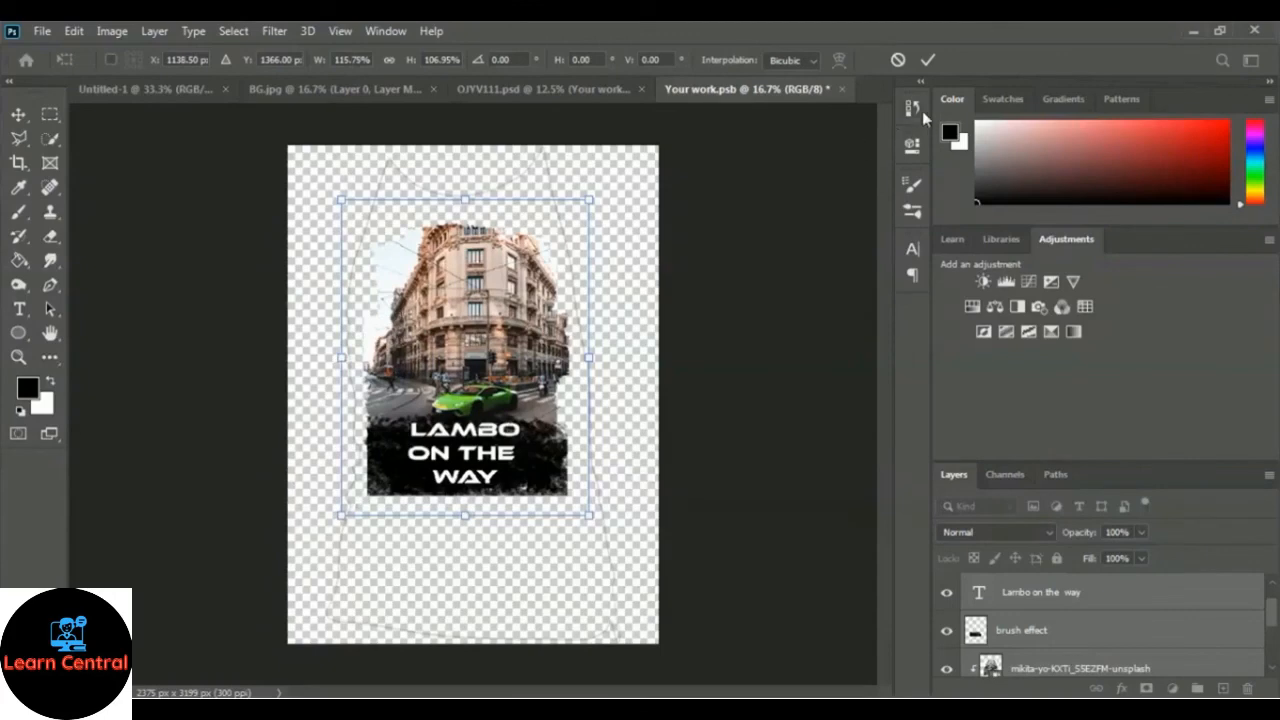
{"action": "left_click", "coordinate": [927, 61]}
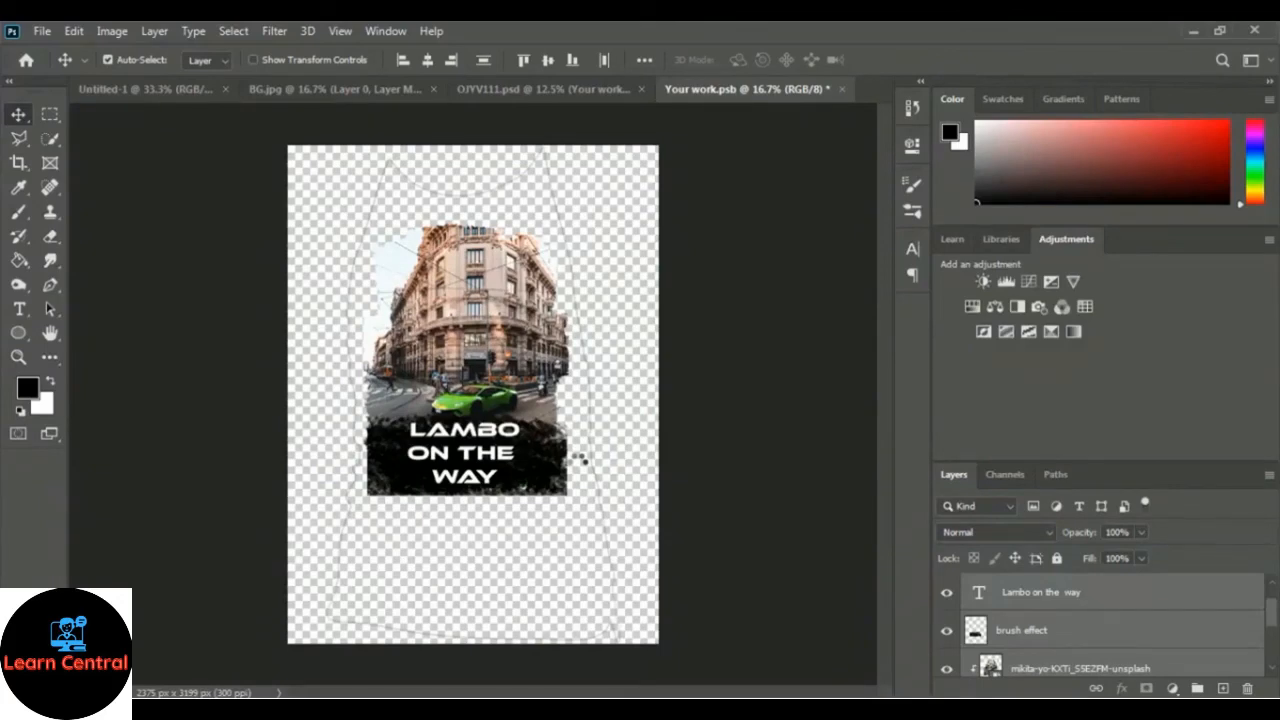
Save the Your work.psb smart object and switch back to the OJYV111.psd mockup
{"action": "key", "text": "ctrl"}
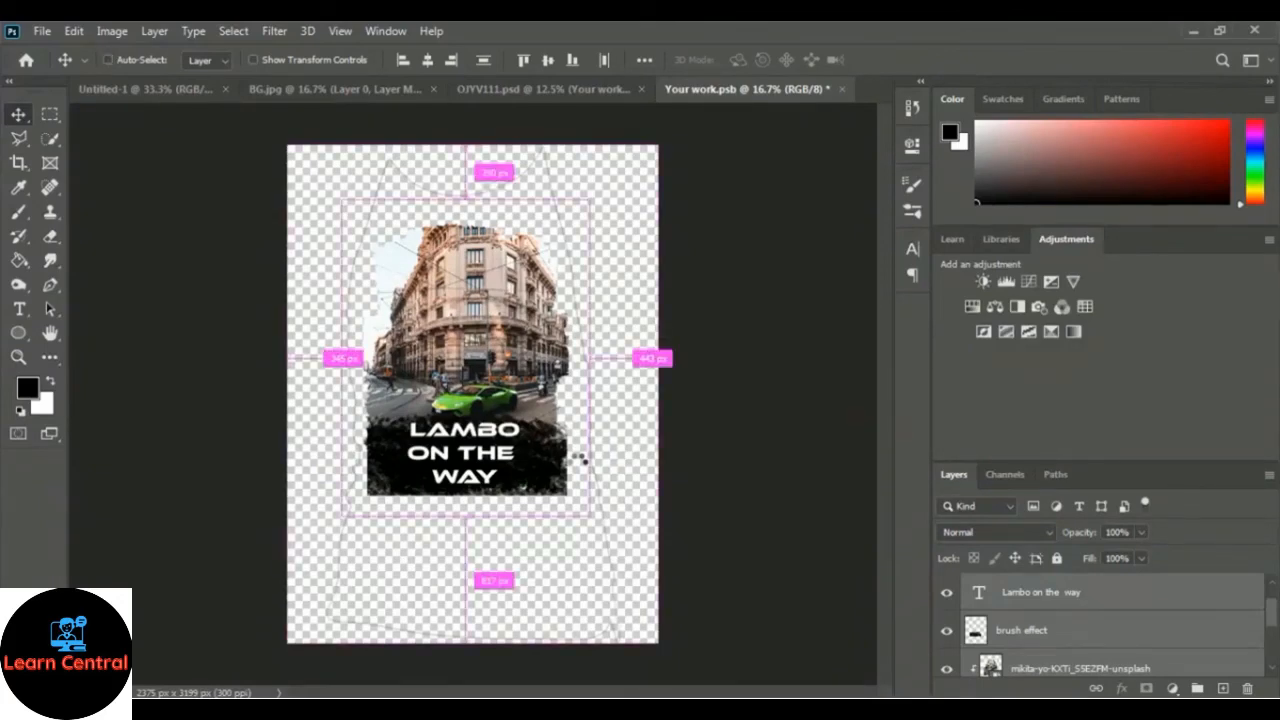
{"action": "key", "text": "ctrl+s"}
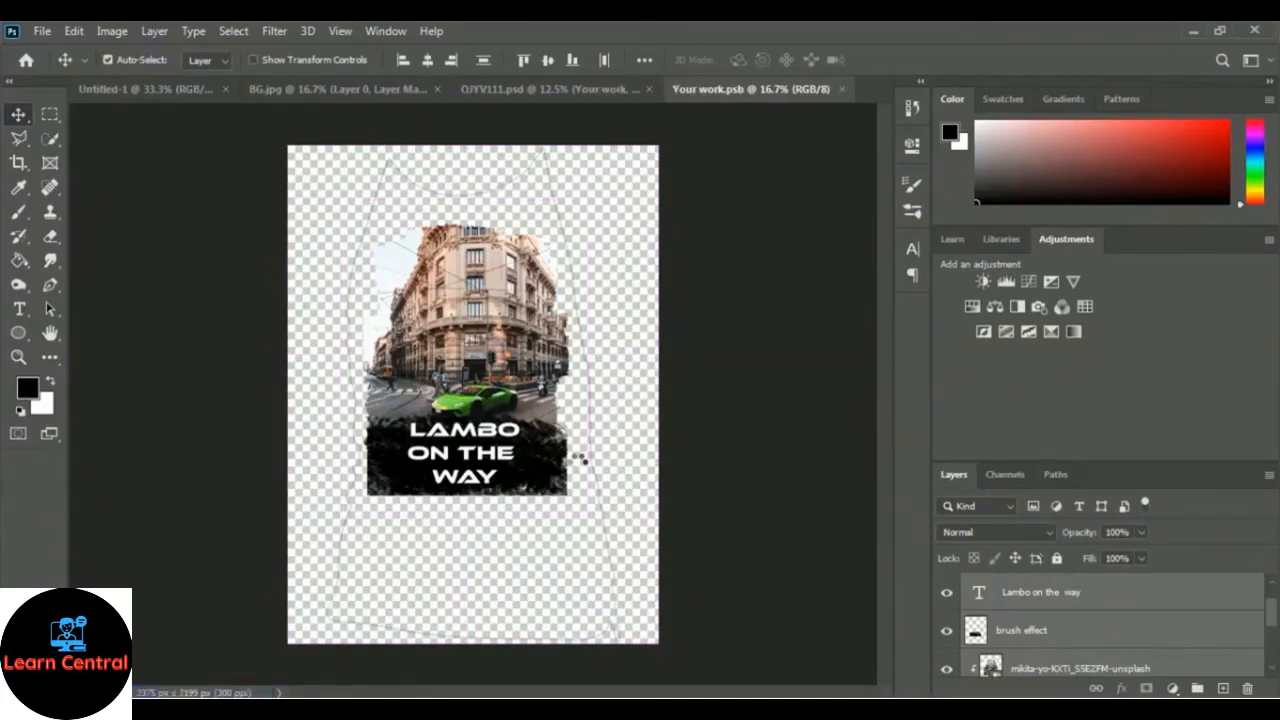
{"action": "left_click", "coordinate": [486, 95]}
Examine the printed Lambo design on the woman's white T-shirt in the mockup at 50% zoom
{"action": "key", "text": "0"}
{"action": "key", "text": "0"}
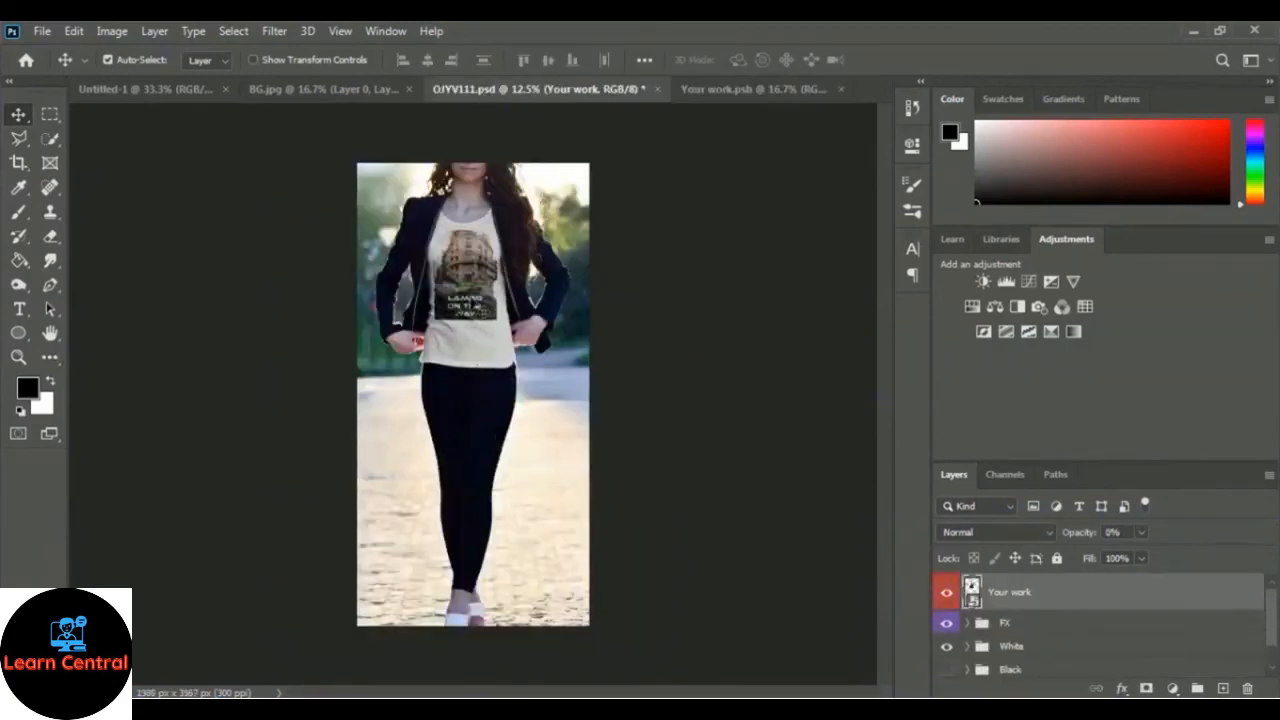
{"action": "key", "text": "ctrl+plus"}
{"action": "key", "text": "ctrl+plus"}
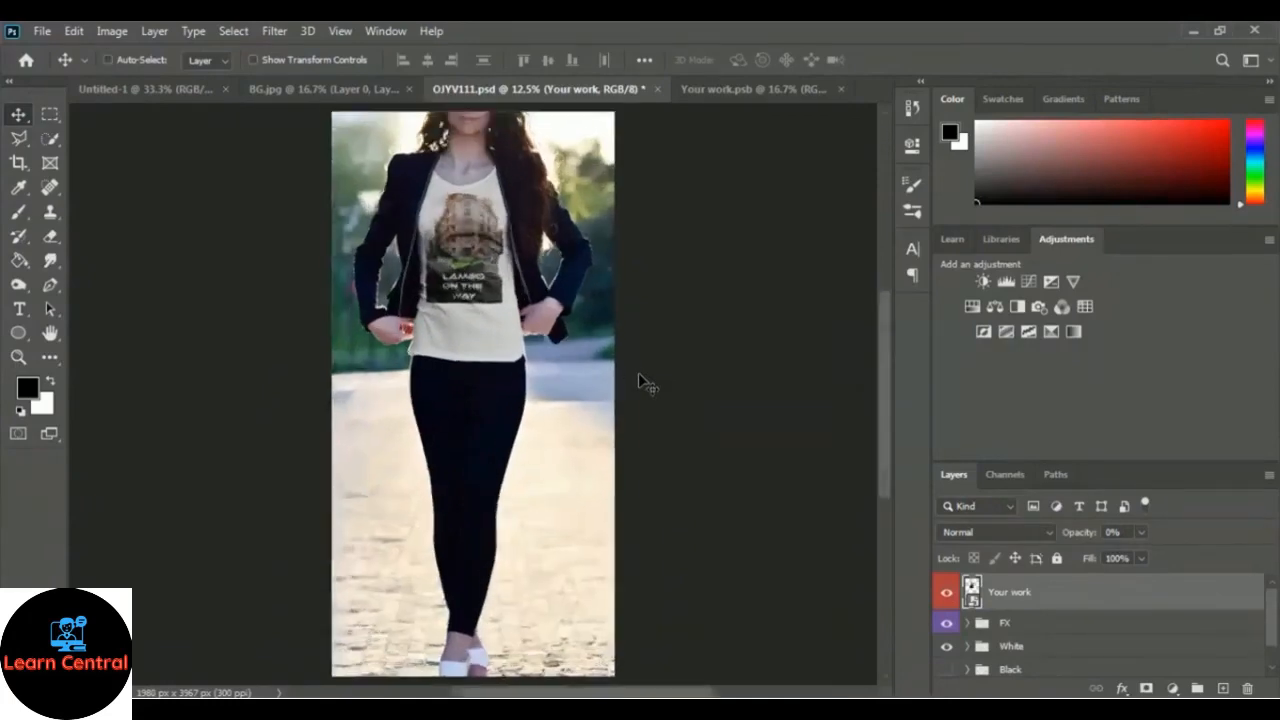
{"action": "key", "text": "ctrl+plus"}
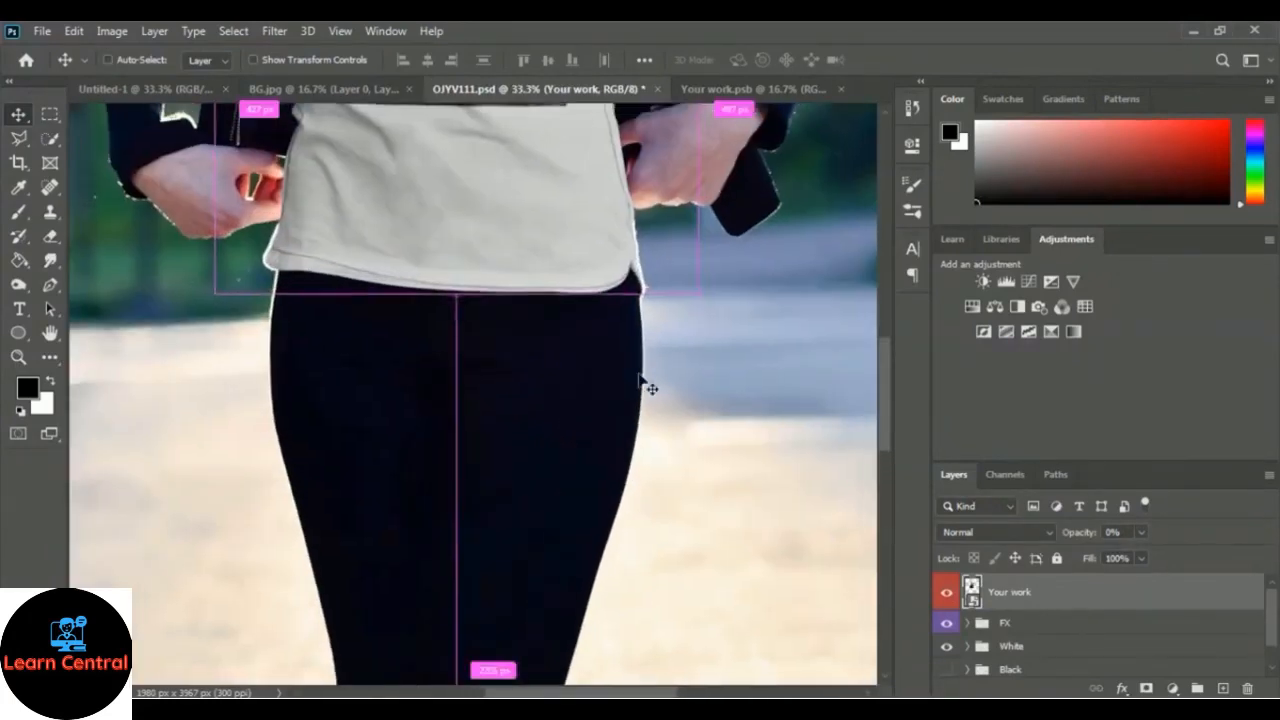
{"action": "scroll", "coordinate": [529, 409], "scroll_direction": "up", "scroll_amount": 3}
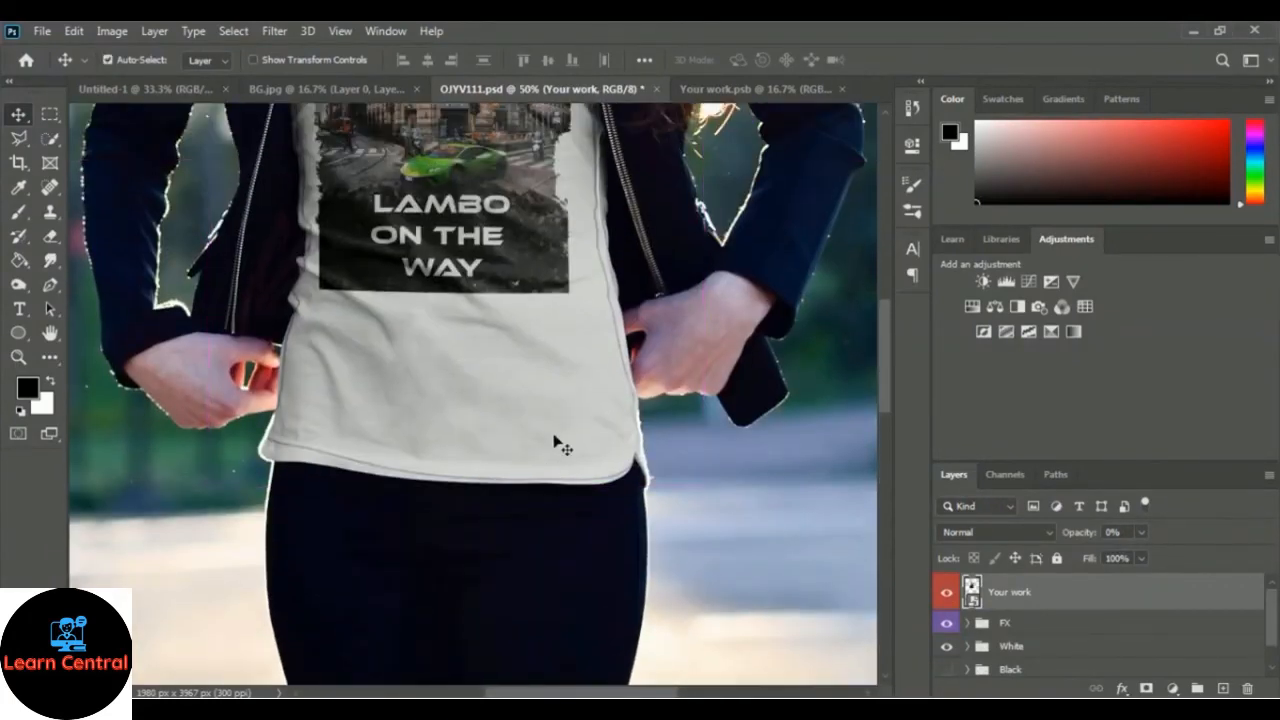
{"action": "scroll", "coordinate": [560, 443], "scroll_direction": "up", "scroll_amount": 3}
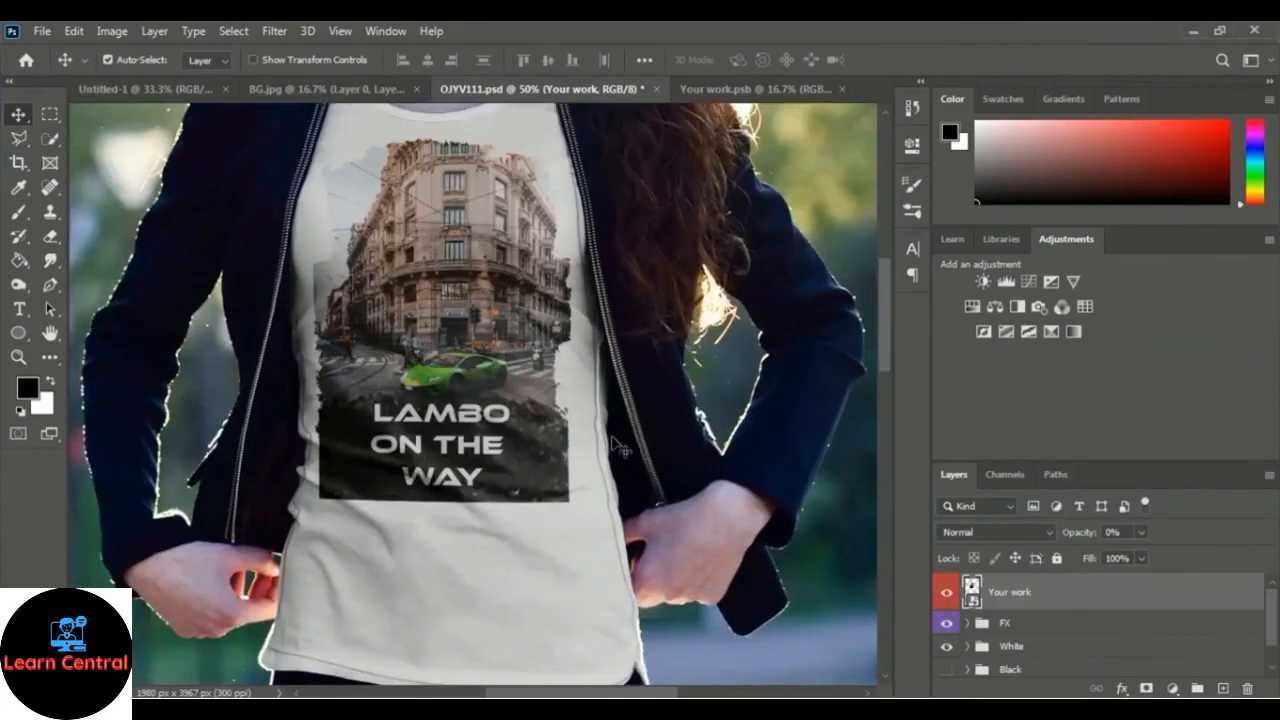
{"action": "scroll", "coordinate": [617, 448], "scroll_direction": "up", "scroll_amount": 1}
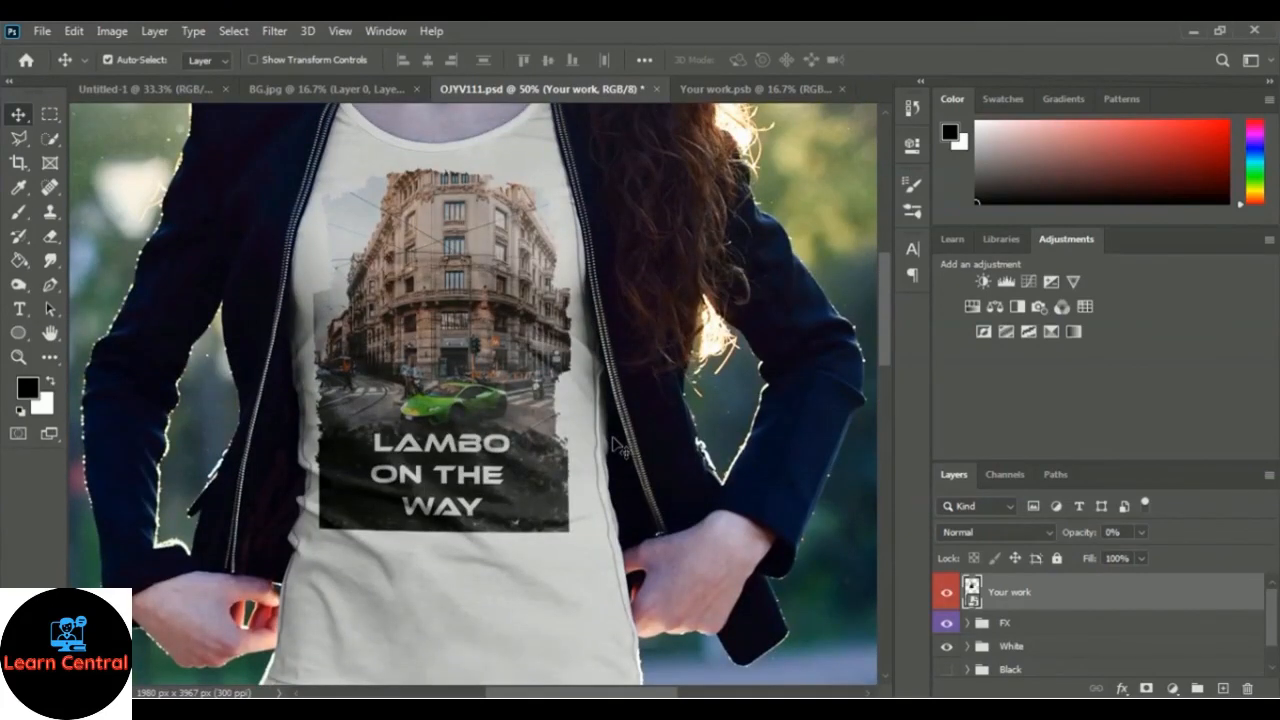